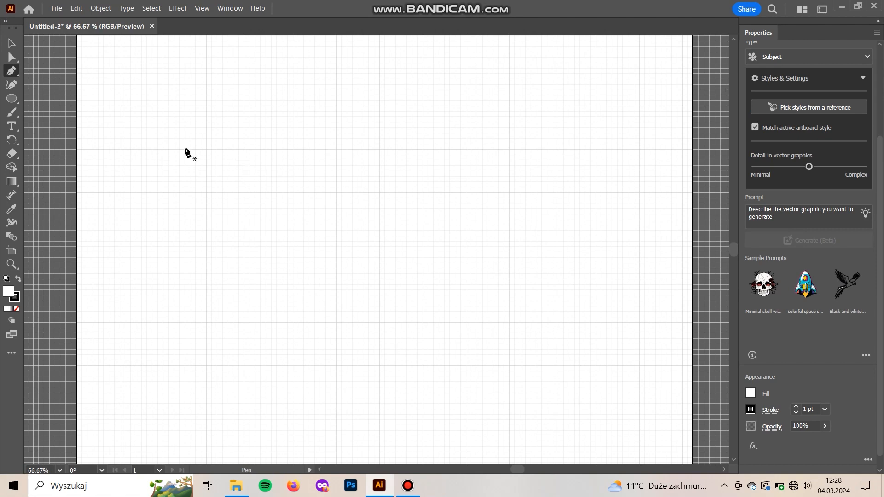
- Draw the cup body as a closed four-point outline with the Pen tool, wider at the top than at the bottom
{"action": "left_click", "coordinate": [206, 149]}
{"action": "left_click", "coordinate": [466, 149]}
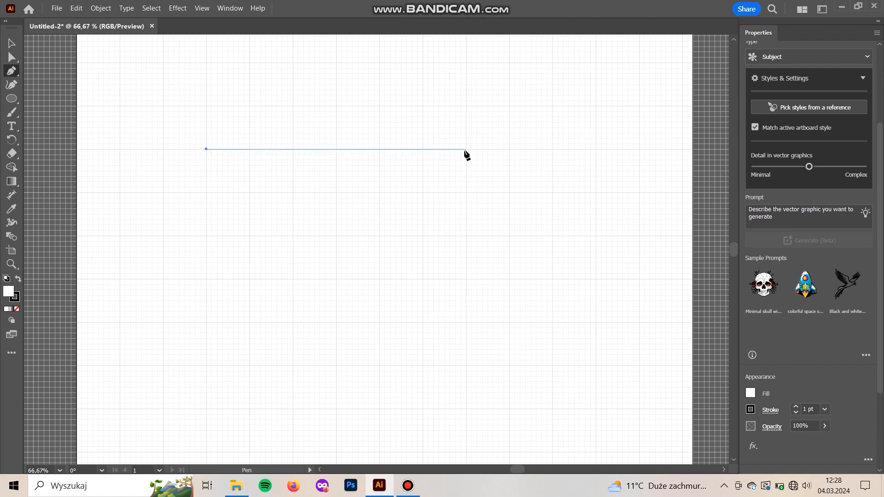
{"action": "left_click_drag", "start_coordinate": [483, 225], "coordinate": [492, 157]}
{"action": "left_click", "coordinate": [432, 383], "text": "ctrl"}
{"action": "left_click", "coordinate": [432, 383]}
{"action": "left_click", "coordinate": [258, 382]}
{"action": "left_click", "coordinate": [215, 81]}
{"action": "left_click_drag", "start_coordinate": [214, 81], "coordinate": [237, 151]}
- Make the cup body taller by moving its two top anchor points straight up
{"action": "key", "text": "a"}
{"action": "left_click_drag", "start_coordinate": [207, 124], "coordinate": [537, 192]}
{"action": "key", "text": "shift+Up"}
{"action": "key", "text": "shift+Up"}
{"action": "key", "text": "shift+Up"}
{"action": "key", "text": "shift+Up"}
{"action": "key", "text": "shift+Up"}
{"action": "key", "text": "shift+Up"}
{"action": "key", "text": "shift+Up"}
{"action": "key", "text": "shift+Up"}
{"action": "key", "text": "shift+Up"}
{"action": "key", "text": "shift+Up"}
{"action": "key", "text": "shift+Up"}
{"action": "key", "text": "shift+Up"}
{"action": "key", "text": "shift+Up"}
{"action": "key", "text": "shift+Up"}
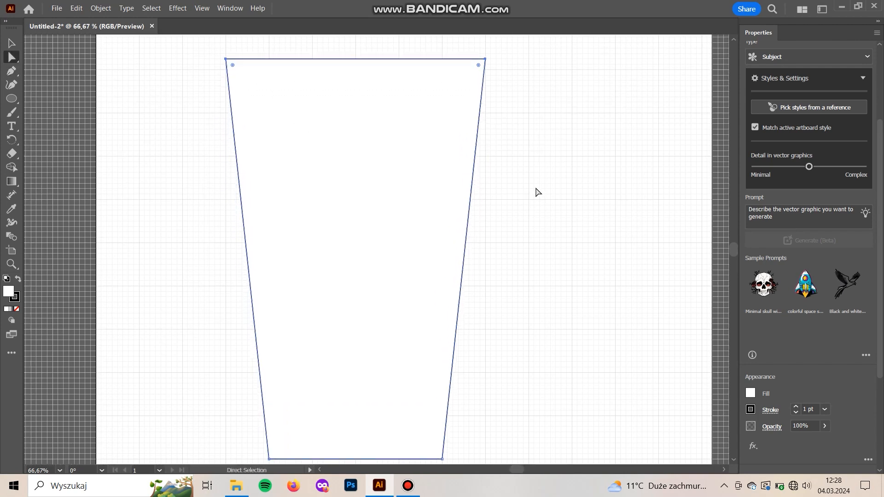
{"action": "left_click", "coordinate": [558, 252]}
- Narrow the cup body's top edge by moving its two upper corner points slightly inward by equal amounts
{"action": "scroll", "coordinate": [562, 241], "scroll_direction": "down", "scroll_amount": 2}
{"action": "scroll", "coordinate": [556, 294], "scroll_direction": "up", "scroll_amount": 4}
{"action": "scroll", "coordinate": [556, 295], "scroll_direction": "down", "scroll_amount": 1}
{"action": "key", "text": "ctrl+minus"}
{"action": "left_click", "coordinate": [421, 187]}
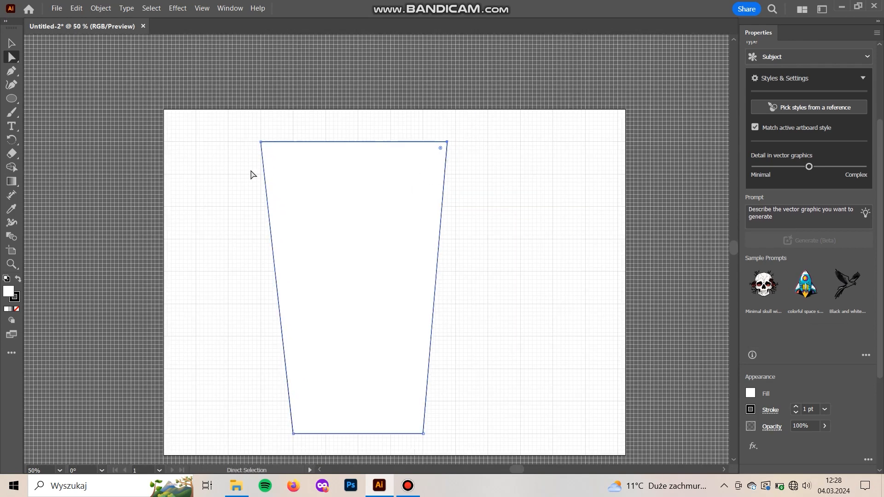
{"action": "left_click_drag", "start_coordinate": [275, 159], "coordinate": [290, 173]}
{"action": "key", "text": "Right"}
{"action": "key", "text": "Right"}
{"action": "left_click", "coordinate": [532, 232]}
{"action": "left_click_drag", "start_coordinate": [590, 412], "coordinate": [614, 384]}
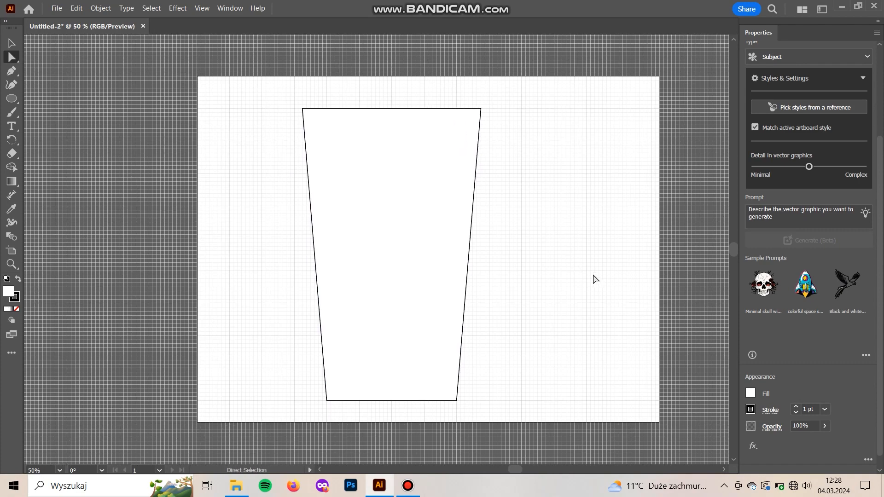
- Scale the cup body down proportionally, keeping its bottom edge near the lower part of the artboard
{"action": "key", "text": "v"}
{"action": "left_click", "coordinate": [414, 390]}
{"action": "left_click", "coordinate": [393, 401], "text": "shift"}
{"action": "left_click", "coordinate": [392, 404]}
{"action": "left_click_drag", "start_coordinate": [391, 404], "coordinate": [389, 336]}
{"action": "left_click_drag", "start_coordinate": [426, 251], "coordinate": [421, 299]}
{"action": "left_click", "coordinate": [529, 272]}
- Draw a thin horizontal rectangle across the cup's top edge as the lid rim, slightly wider than the cup
{"action": "left_click_drag", "start_coordinate": [8, 102], "coordinate": [55, 98]}
{"action": "left_click_drag", "start_coordinate": [314, 158], "coordinate": [468, 173]}
{"action": "key", "text": "v"}
{"action": "left_click", "coordinate": [391, 158]}
{"action": "left_click", "coordinate": [376, 187]}
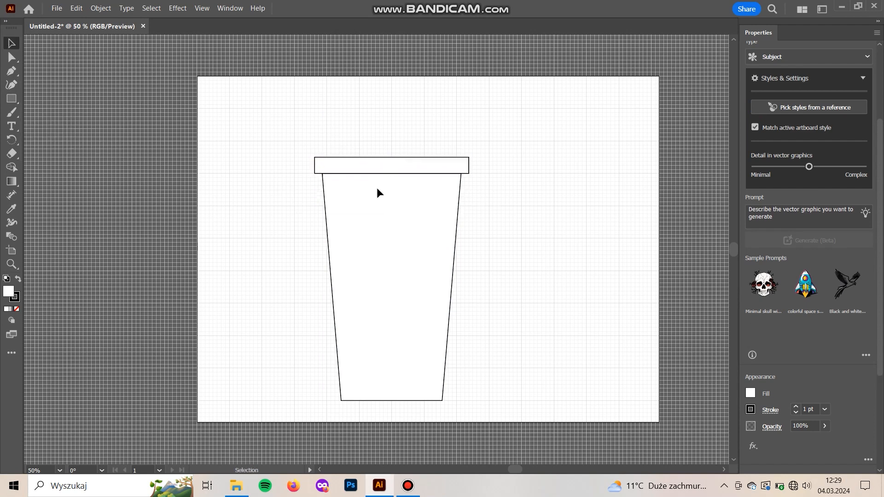
- Draw a rectangle as wide as the cup's top edge above the rim and round its upper corners into a lid
{"action": "left_click", "coordinate": [12, 98]}
{"action": "left_click_drag", "start_coordinate": [323, 157], "coordinate": [461, 124]}
{"action": "key", "text": "c"}
{"action": "key", "text": "a"}
{"action": "left_click_drag", "start_coordinate": [304, 112], "coordinate": [443, 149]}
{"action": "key", "text": "Down"}
{"action": "left_click", "coordinate": [527, 216]}
- Shorten the cup body by raising its bottom edge, and slightly round its two bottom corners
{"action": "left_click_drag", "start_coordinate": [468, 424], "coordinate": [288, 388]}
{"action": "key", "text": "Up"}
{"action": "key", "text": "Up"}
{"action": "key", "text": "Up"}
{"action": "key", "text": "Up"}
{"action": "key", "text": "Up"}
{"action": "key", "text": "Up"}
{"action": "key", "text": "Up"}
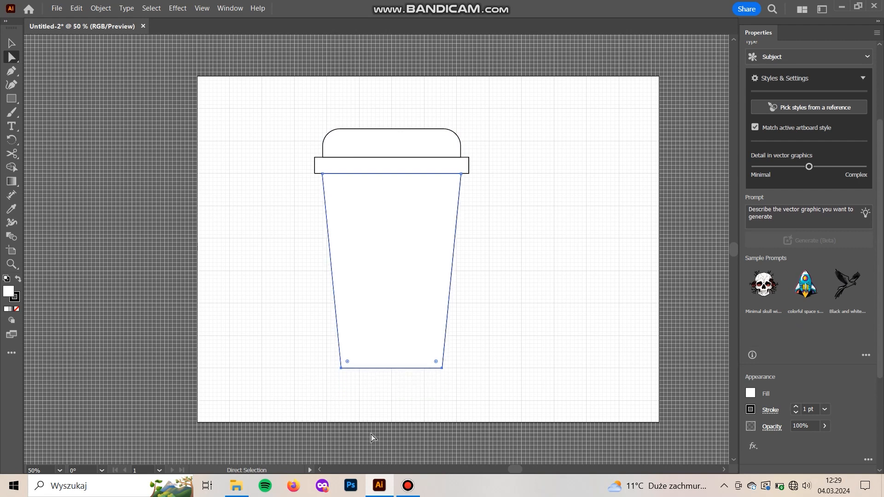
{"action": "left_click_drag", "start_coordinate": [471, 386], "coordinate": [349, 362]}
{"action": "left_click", "coordinate": [576, 225]}
- Select all parts of the cup and move them together to the left side of the artboard
{"action": "left_click_drag", "start_coordinate": [290, 94], "coordinate": [498, 99]}
{"action": "key", "text": "v"}
{"action": "left_click_drag", "start_coordinate": [524, 333], "coordinate": [288, 184]}
{"action": "left_click", "coordinate": [378, 174]}
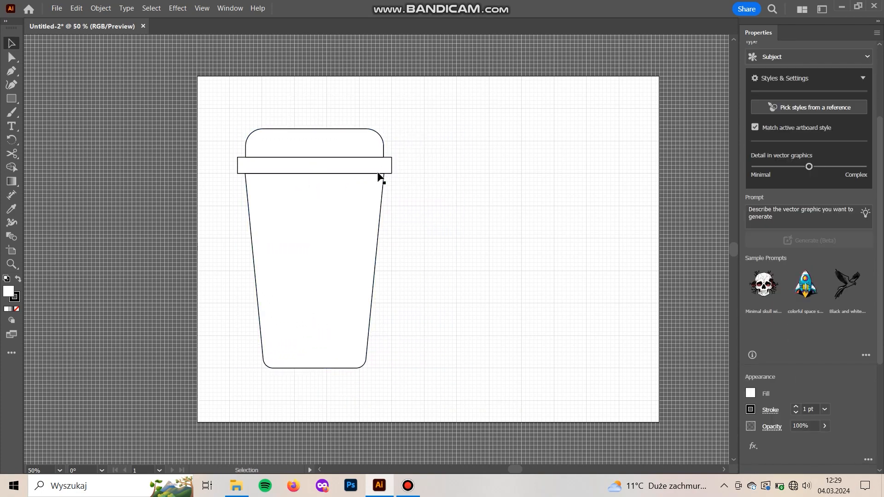
- Slightly round the corners of the lid rim and make the rim a little narrower
{"action": "key", "text": "a"}
{"action": "left_click_drag", "start_coordinate": [391, 159], "coordinate": [391, 163]}
{"action": "left_click", "coordinate": [479, 249]}
{"action": "key", "text": "v"}
{"action": "left_click", "coordinate": [391, 172]}
{"action": "left_click_drag", "start_coordinate": [394, 166], "coordinate": [390, 165]}
- Align the cup body, rim and lid on a common vertical centre line and move the whole cup down
{"action": "left_click_drag", "start_coordinate": [466, 108], "coordinate": [210, 225]}
{"action": "scroll", "coordinate": [807, 339], "scroll_direction": "down", "scroll_amount": 5}
{"action": "left_click", "coordinate": [790, 315]}
{"action": "left_click", "coordinate": [493, 256]}
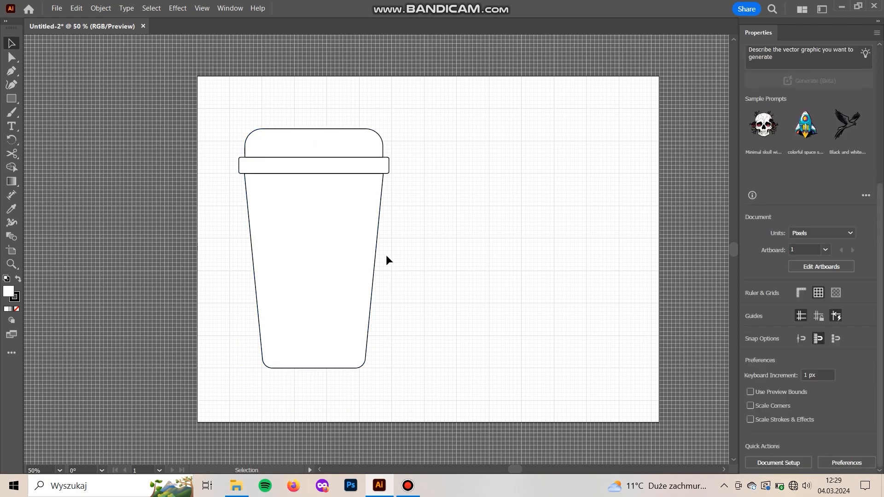
{"action": "left_click_drag", "start_coordinate": [263, 106], "coordinate": [341, 398]}
{"action": "left_click", "coordinate": [532, 271]}
- Draw a tall narrow rectangle beside the cup as a straw and tilt it toward the upper right
{"action": "left_click", "coordinate": [8, 101]}
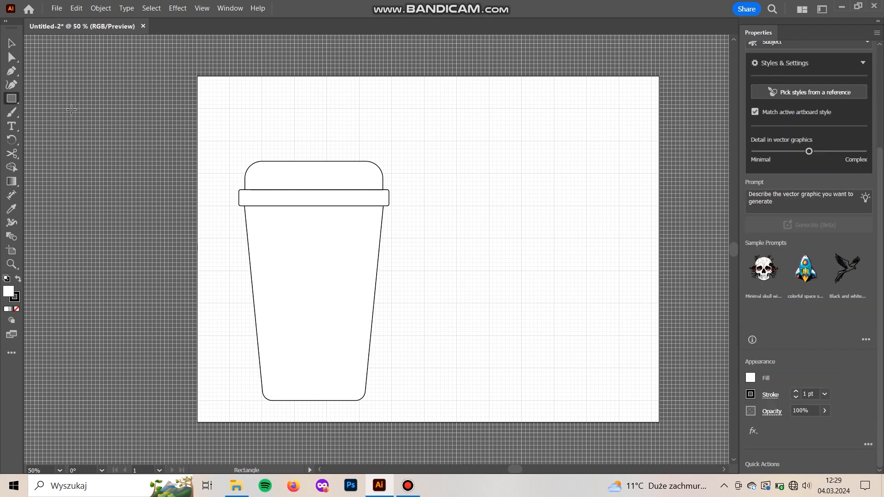
{"action": "mouse_move", "coordinate": [456, 142]}
{"action": "left_mouse_down"}
{"action": "mouse_move", "coordinate": [473, 322]}
{"action": "mouse_move", "coordinate": [472, 311]}
{"action": "left_mouse_up"}
{"action": "key", "text": "v"}
{"action": "left_click_drag", "start_coordinate": [480, 225], "coordinate": [497, 254]}
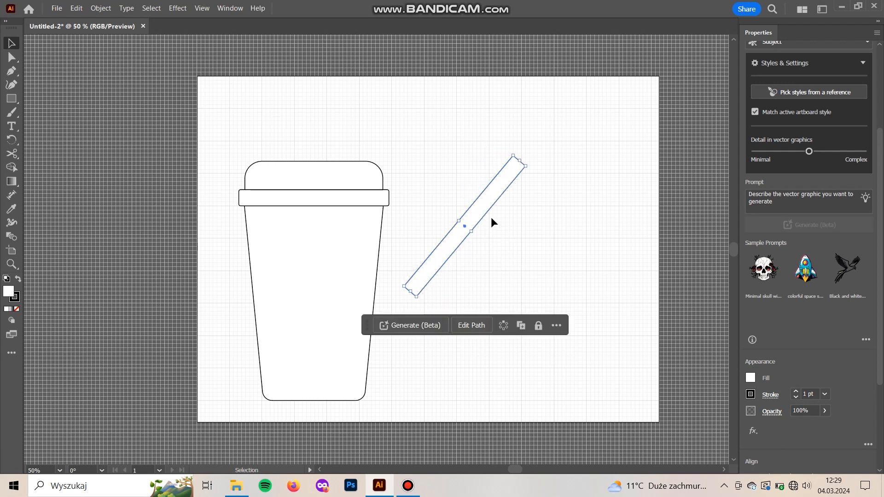
- Place the straw behind the cup so it sticks out above the lid, and tilt it slightly more upright
{"action": "left_click_drag", "start_coordinate": [489, 208], "coordinate": [362, 138]}
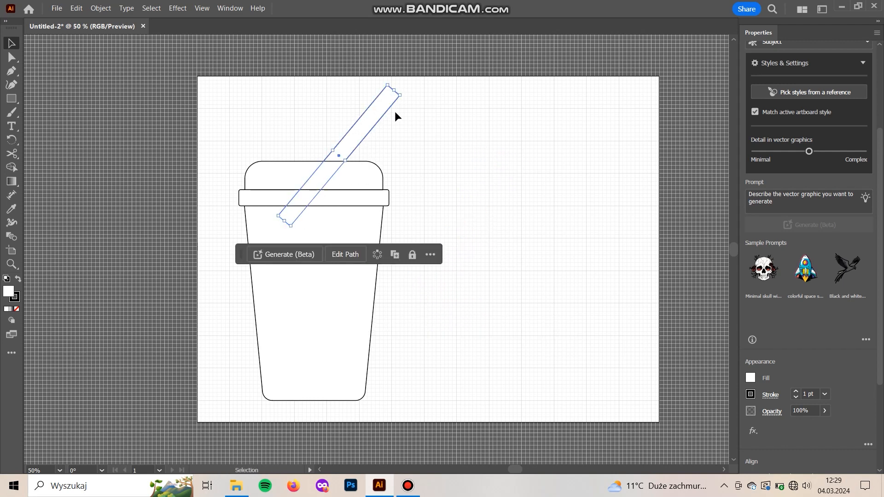
{"action": "left_click_drag", "start_coordinate": [405, 93], "coordinate": [408, 82]}
{"action": "left_click_drag", "start_coordinate": [382, 109], "coordinate": [357, 125]}
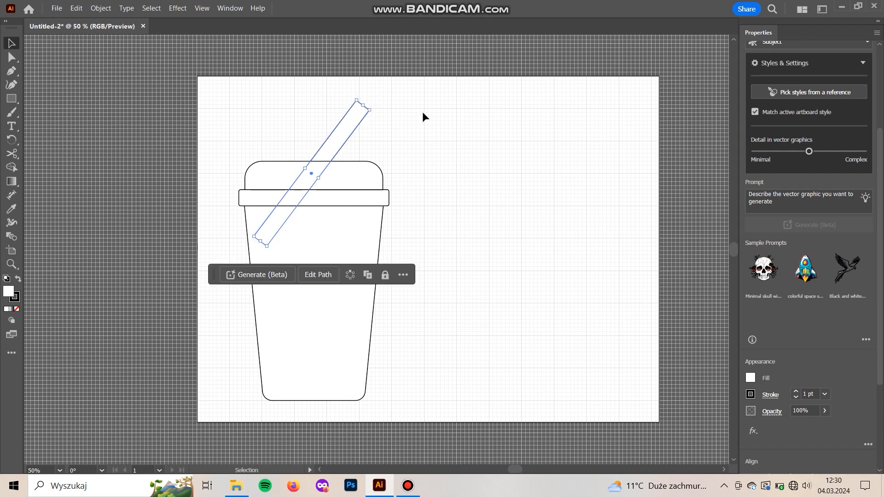
- Slightly round the corners of the straw
{"action": "key", "text": "a"}
{"action": "left_click_drag", "start_coordinate": [363, 113], "coordinate": [368, 117]}
{"action": "left_click", "coordinate": [444, 117]}
{"action": "key", "text": "v"}
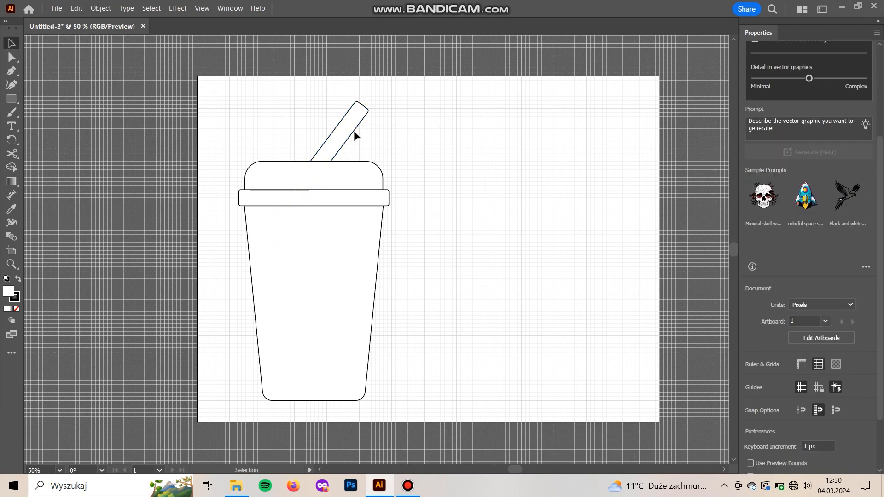
- Rotate the straw to a steeper angle and reposition it so it rises from near the middle of the lid
{"action": "left_click", "coordinate": [353, 131]}
{"action": "left_click_drag", "start_coordinate": [265, 251], "coordinate": [296, 256]}
{"action": "left_click", "coordinate": [382, 137]}
{"action": "mouse_move", "coordinate": [332, 140]}
{"action": "left_mouse_down"}
{"action": "mouse_move", "coordinate": [321, 143]}
{"action": "mouse_move", "coordinate": [335, 126]}
{"action": "left_mouse_up"}
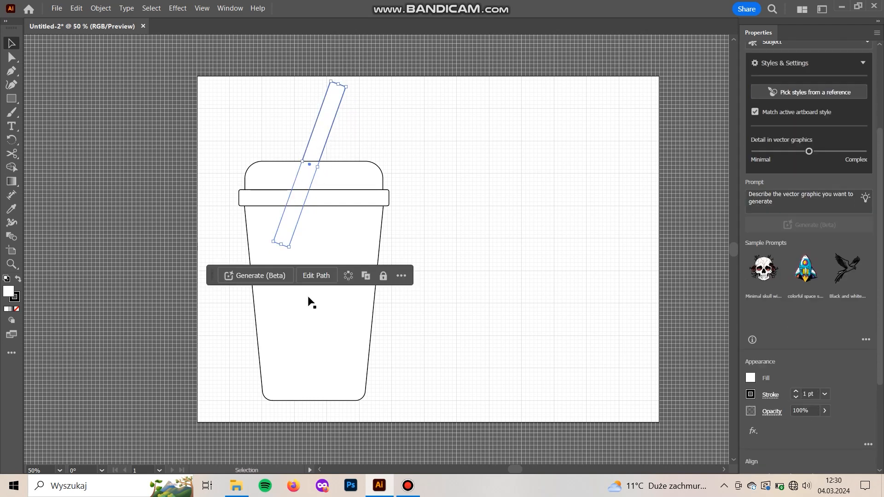
{"action": "left_click_drag", "start_coordinate": [289, 251], "coordinate": [299, 253]}
{"action": "left_click_drag", "start_coordinate": [327, 126], "coordinate": [329, 130]}
{"action": "left_click", "coordinate": [503, 135]}
{"action": "left_click_drag", "start_coordinate": [508, 171], "coordinate": [488, 167]}
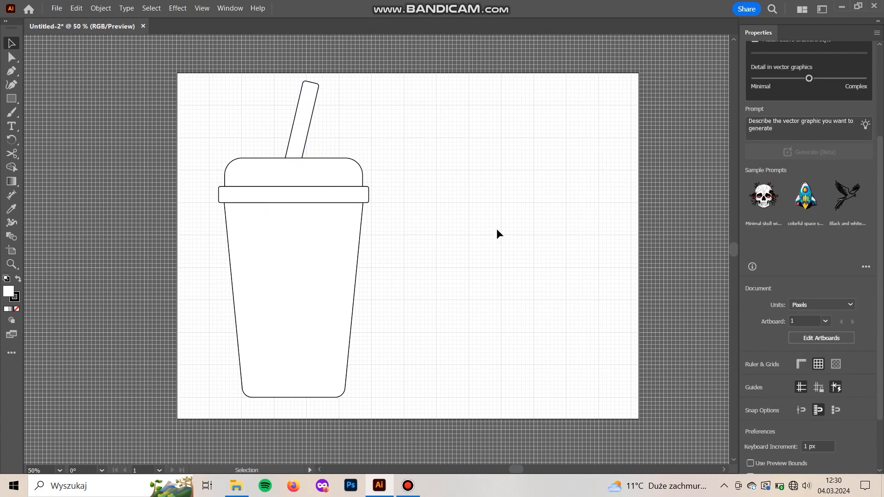
- Draw a wide rectangle beside the lower part of the cup and strongly round its two bottom corners
{"action": "left_click", "coordinate": [10, 102]}
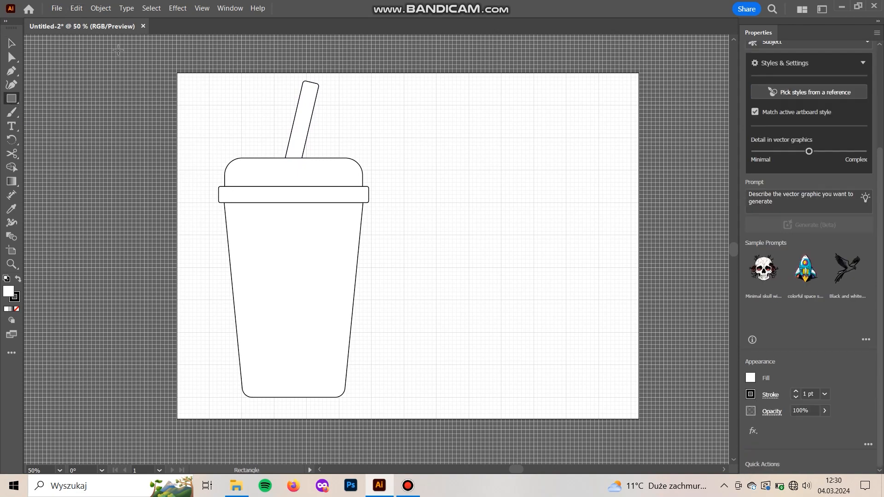
{"action": "left_click_drag", "start_coordinate": [435, 267], "coordinate": [414, 259]}
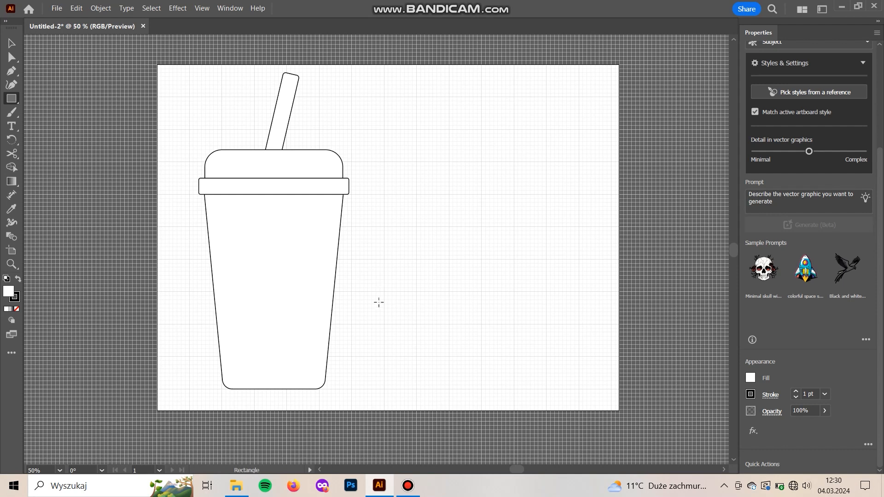
{"action": "mouse_move", "coordinate": [428, 332]}
{"action": "left_mouse_down"}
{"action": "mouse_move", "coordinate": [581, 339]}
{"action": "mouse_move", "coordinate": [577, 357]}
{"action": "left_mouse_up"}
{"action": "key", "text": "a"}
{"action": "left_click", "coordinate": [391, 351]}
{"action": "left_click_drag", "start_coordinate": [391, 352], "coordinate": [411, 347]}
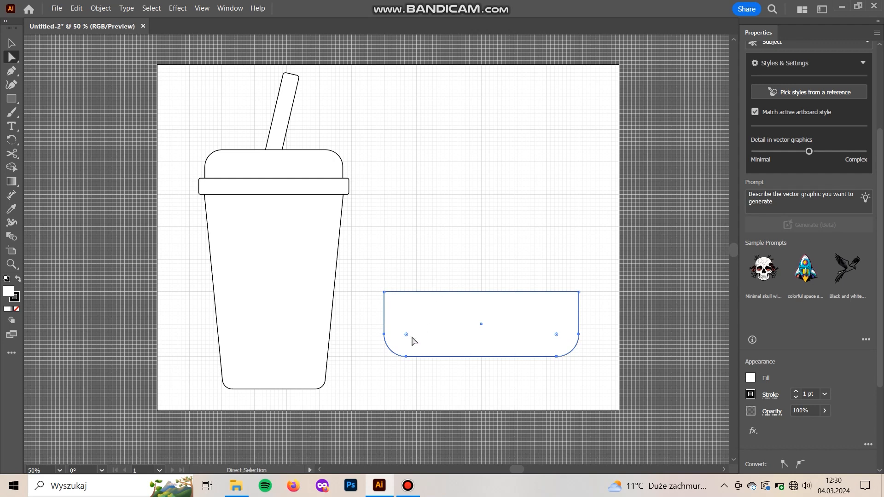
{"action": "left_click", "coordinate": [51, 112]}
- Draw a thin strip of the same width on top of the wide shape and slightly round its corners
{"action": "left_click", "coordinate": [11, 98]}
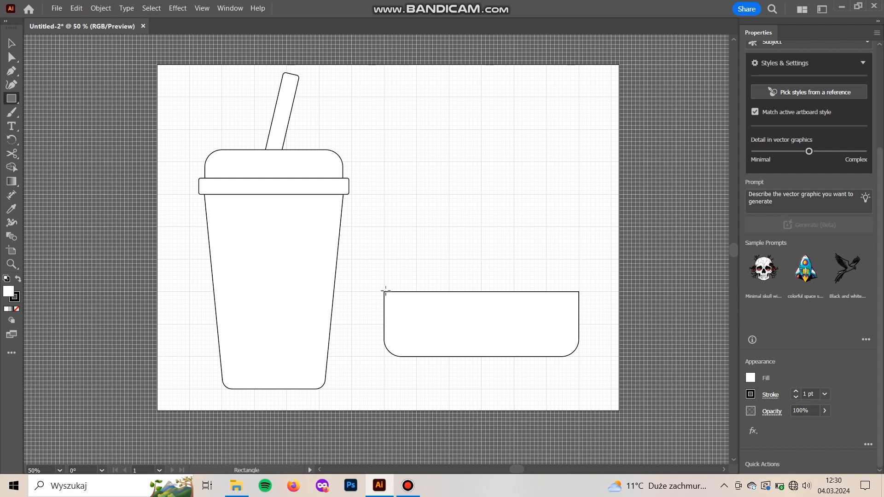
{"action": "left_click_drag", "start_coordinate": [585, 281], "coordinate": [585, 283]}
{"action": "key", "text": "a"}
{"action": "left_click", "coordinate": [590, 222]}
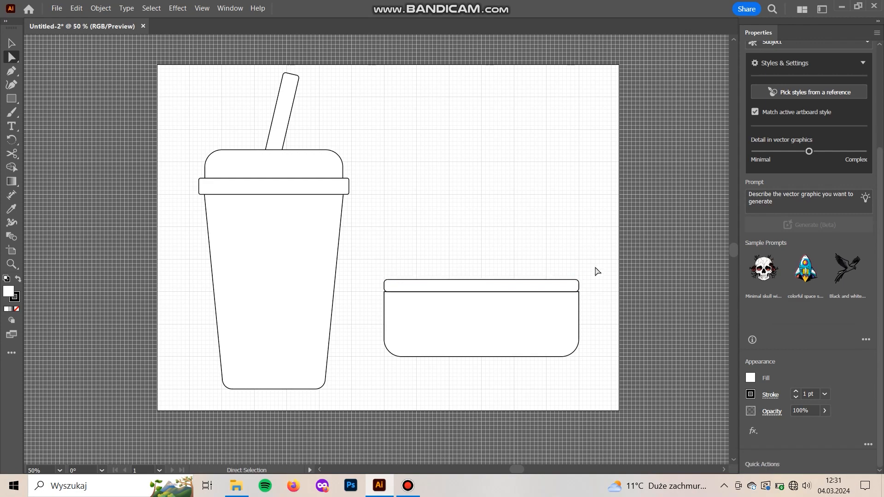
- Make the thin strip slightly wider than the rounded base and centre the two shapes horizontally on each other
{"action": "key", "text": "v"}
{"action": "left_click", "coordinate": [575, 284]}
{"action": "left_click_drag", "start_coordinate": [579, 285], "coordinate": [586, 286]}
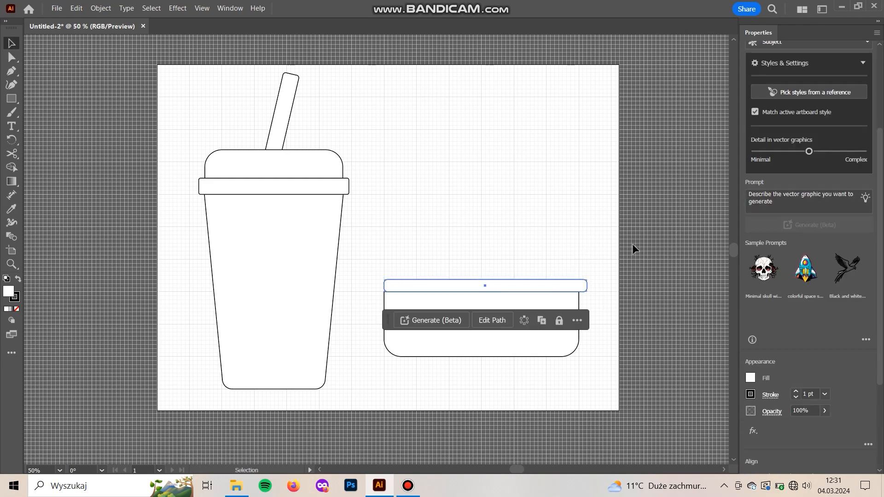
{"action": "left_click_drag", "start_coordinate": [603, 245], "coordinate": [507, 309]}
{"action": "scroll", "coordinate": [786, 402], "scroll_direction": "down", "scroll_amount": 3}
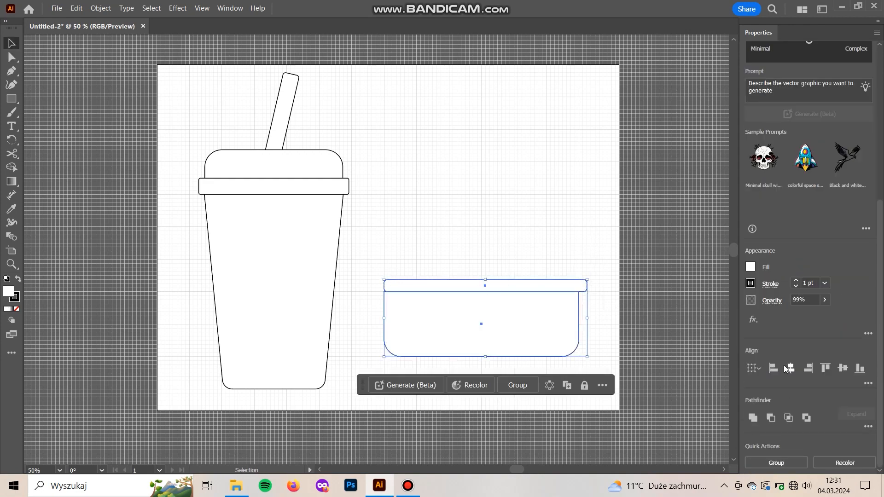
{"action": "left_click", "coordinate": [612, 254]}
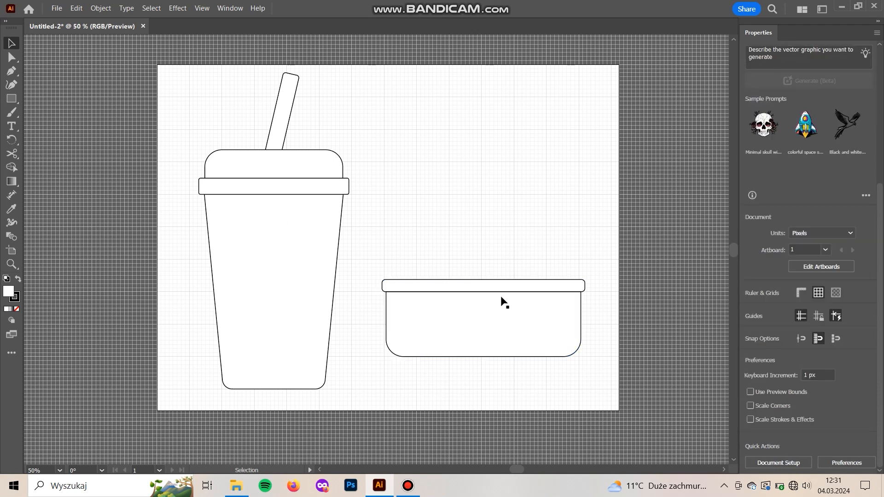
- Add a taller rectangle with slightly rounded corners on top of the thin strip, matching the strip's width
{"action": "left_click_drag", "start_coordinate": [497, 287], "coordinate": [487, 244]}
{"action": "left_click_drag", "start_coordinate": [539, 249], "coordinate": [579, 250]}
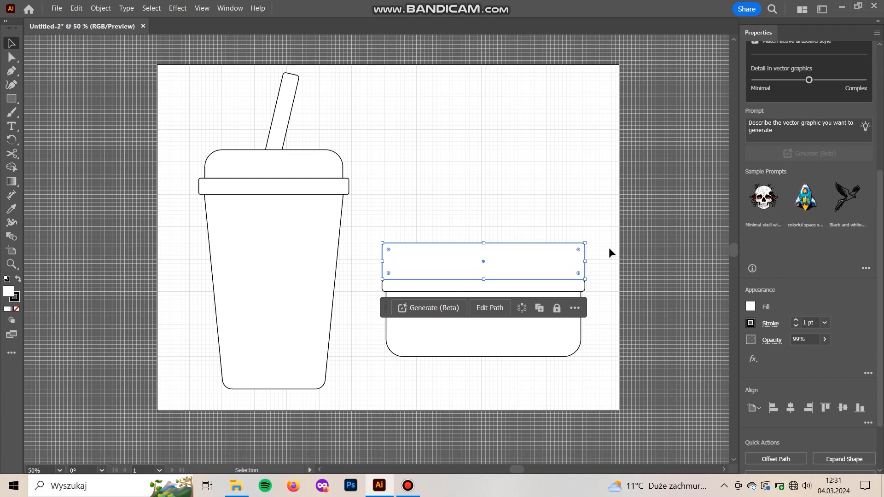
{"action": "left_click", "coordinate": [601, 257]}
{"action": "mouse_move", "coordinate": [604, 288]}
{"action": "left_mouse_down"}
{"action": "mouse_move", "coordinate": [607, 299]}
{"action": "mouse_move", "coordinate": [607, 289]}
{"action": "left_mouse_up"}
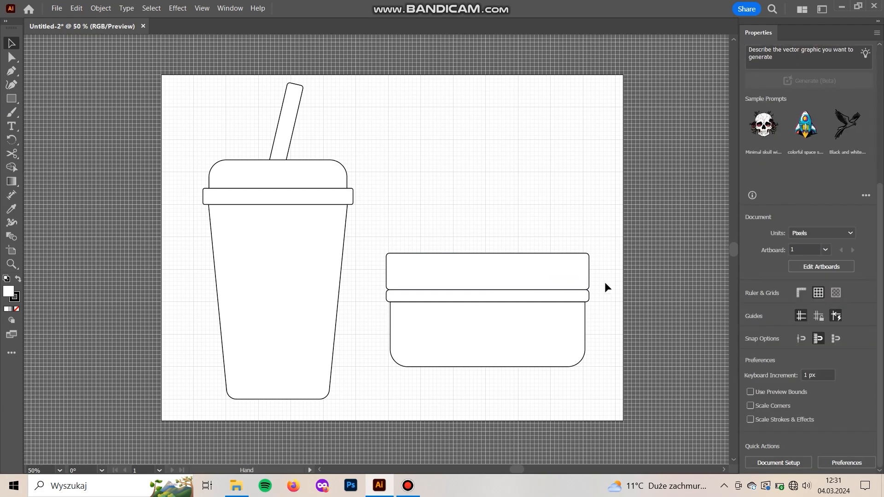
- Copy the thin strip above the taller rectangle and shift the pieces down so the rectangle overlaps both strips
{"action": "left_click", "coordinate": [581, 272]}
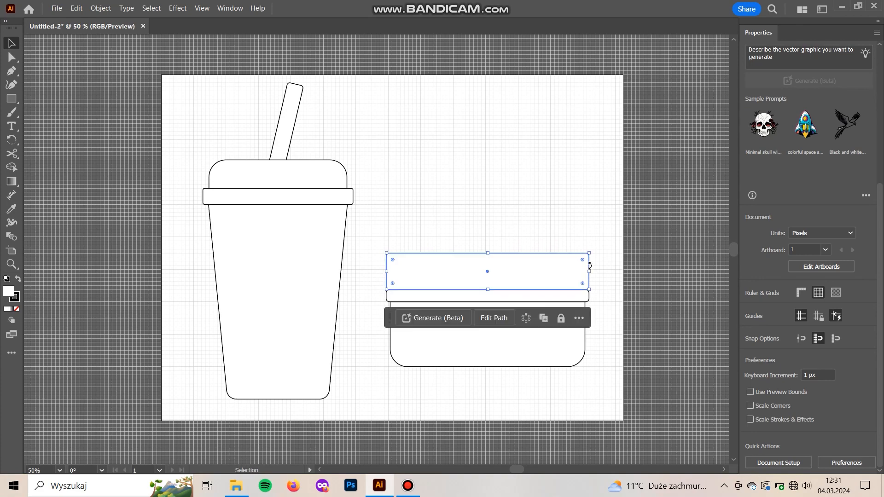
{"action": "left_click", "coordinate": [609, 286]}
{"action": "left_click_drag", "start_coordinate": [588, 295], "coordinate": [578, 269]}
{"action": "left_click", "coordinate": [603, 295]}
{"action": "key", "text": "Down"}
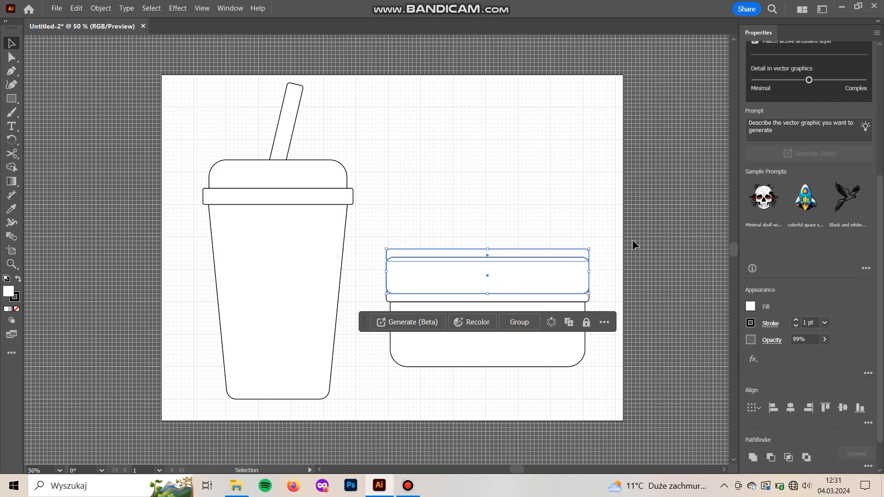
{"action": "left_click", "coordinate": [597, 284]}
- Round the corners of the two thin strips above and below the taller rectangle to a 13.5 px radius
{"action": "left_click", "coordinate": [584, 253]}
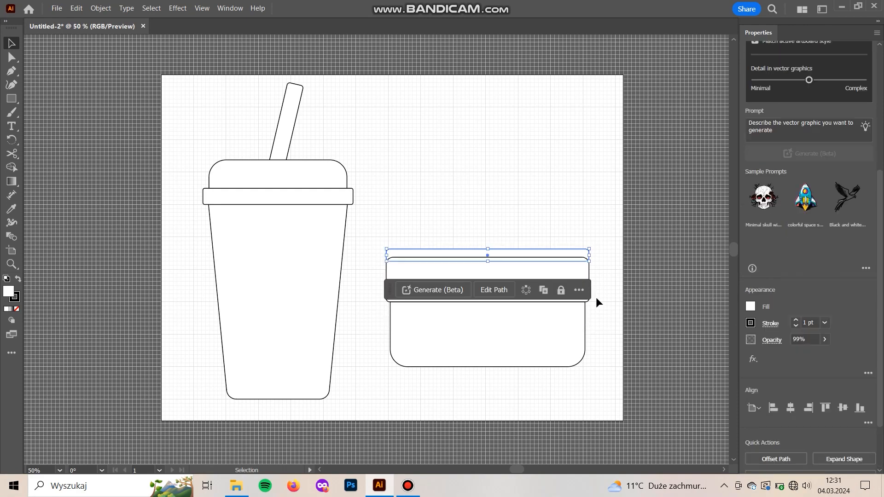
{"action": "left_click", "coordinate": [586, 298]}
{"action": "left_click", "coordinate": [582, 255], "text": "shift"}
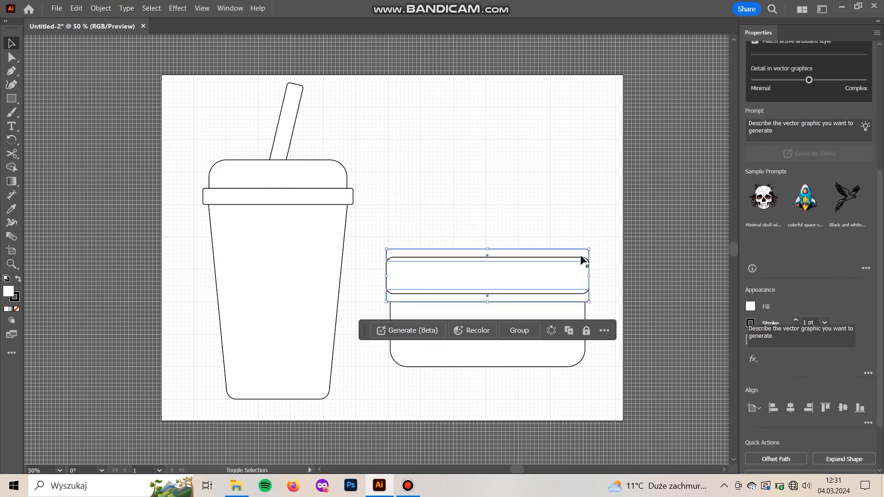
{"action": "key", "text": "a"}
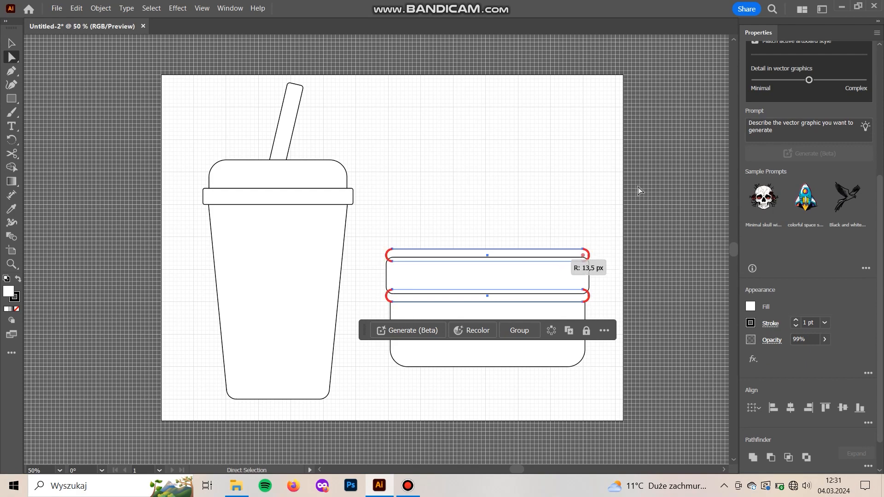
{"action": "left_click", "coordinate": [640, 196]}
{"action": "key", "text": "v"}
{"action": "left_click", "coordinate": [575, 275]}
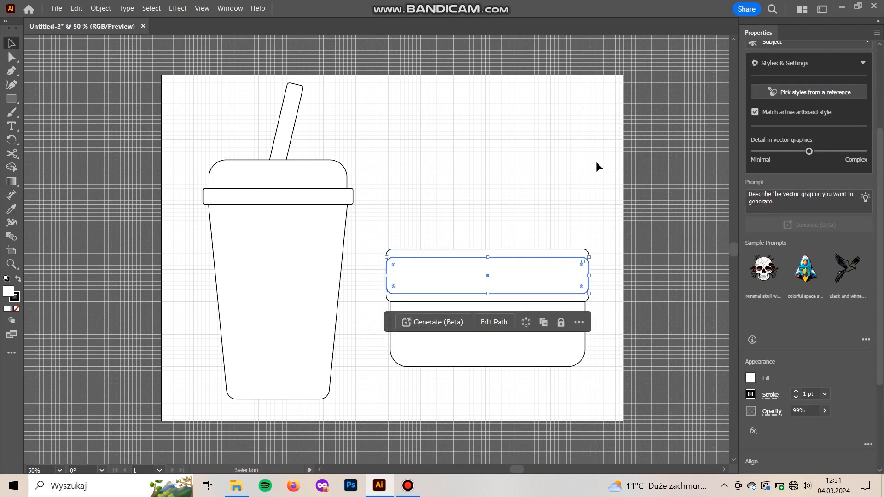
{"action": "left_click", "coordinate": [605, 194]}
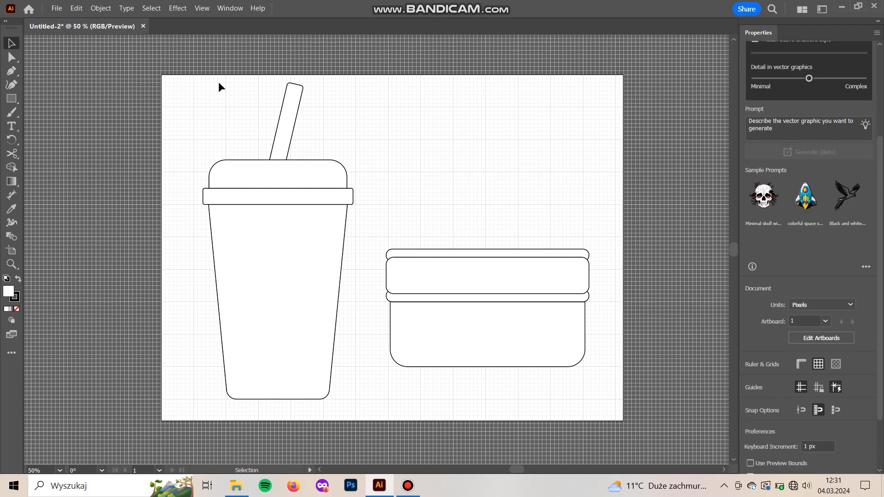
- Copy the rounded base above the upper strip, flip it upside down, and round its upper corners much more strongly to form a bun top
{"action": "left_click_drag", "start_coordinate": [529, 366], "coordinate": [533, 243]}
{"action": "left_click_drag", "start_coordinate": [591, 204], "coordinate": [341, 197]}
{"action": "left_click_drag", "start_coordinate": [481, 208], "coordinate": [487, 216]}
{"action": "key", "text": "a"}
{"action": "left_click_drag", "start_coordinate": [567, 201], "coordinate": [542, 227]}
- Raise the bottom edge of the rounded base to make the lower bun shorter
{"action": "left_click_drag", "start_coordinate": [605, 395], "coordinate": [369, 340]}
{"action": "key", "text": "Up"}
{"action": "key", "text": "Up"}
{"action": "key", "text": "Up"}
{"action": "key", "text": "Up"}
{"action": "key", "text": "Up"}
{"action": "key", "text": "Up"}
{"action": "key", "text": "Up"}
{"action": "key", "text": "Up"}
{"action": "key", "text": "Up"}
{"action": "key", "text": "Up"}
{"action": "key", "text": "Up"}
{"action": "key", "text": "Up"}
{"action": "key", "text": "Up"}
{"action": "key", "text": "Up"}
{"action": "key", "text": "Up"}
{"action": "key", "text": "Up"}
{"action": "key", "text": "Up"}
{"action": "key", "text": "Up"}
{"action": "key", "text": "Up"}
{"action": "key", "text": "Up"}
{"action": "left_click", "coordinate": [587, 404]}
{"action": "key", "text": "v"}
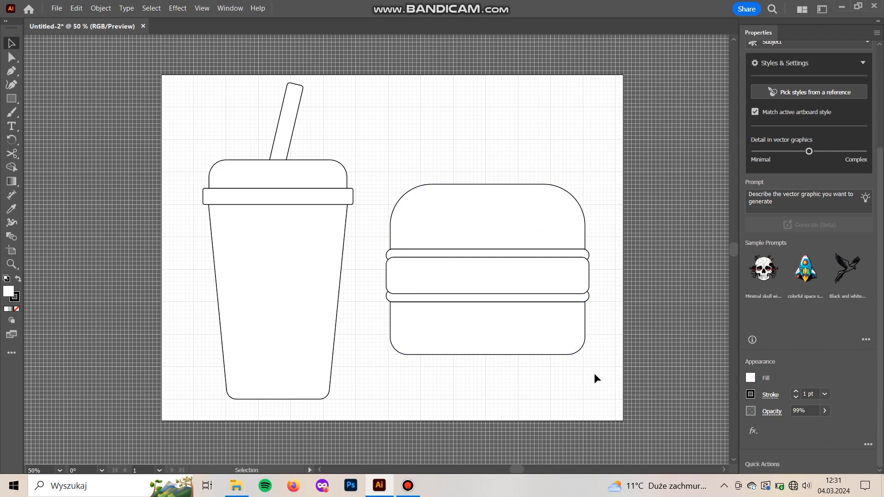
- Move all the burger layers down together on the artboard
{"action": "left_click_drag", "start_coordinate": [412, 201], "coordinate": [593, 314]}
{"action": "key", "text": "Down"}
{"action": "key", "text": "Down"}
{"action": "key", "text": "Down"}
{"action": "key", "text": "Down"}
{"action": "key", "text": "Down"}
{"action": "key", "text": "Down"}
{"action": "key", "text": "Down"}
{"action": "key", "text": "Down"}
{"action": "key", "text": "Down"}
{"action": "key", "text": "Down"}
{"action": "key", "text": "Down"}
{"action": "key", "text": "Down"}
{"action": "key", "text": "Down"}
{"action": "key", "text": "Down"}
{"action": "key", "text": "Down"}
{"action": "key", "text": "Down"}
{"action": "key", "text": "Down"}
{"action": "key", "text": "Down"}
{"action": "key", "text": "Down"}
{"action": "key", "text": "Down"}
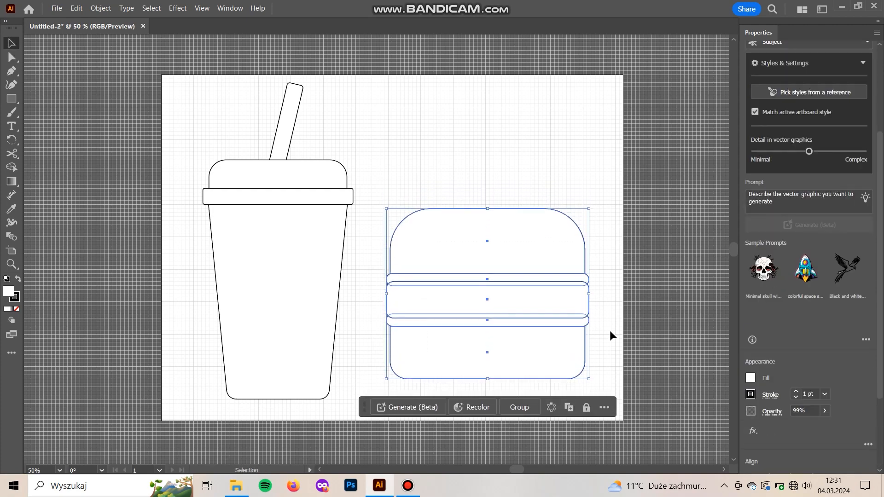
{"action": "left_click", "coordinate": [647, 332]}
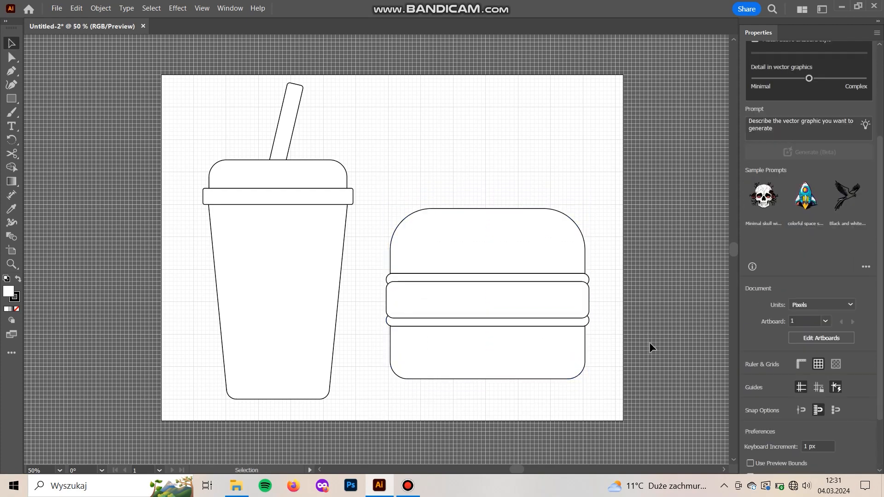
{"action": "left_click_drag", "start_coordinate": [563, 226], "coordinate": [563, 228]}
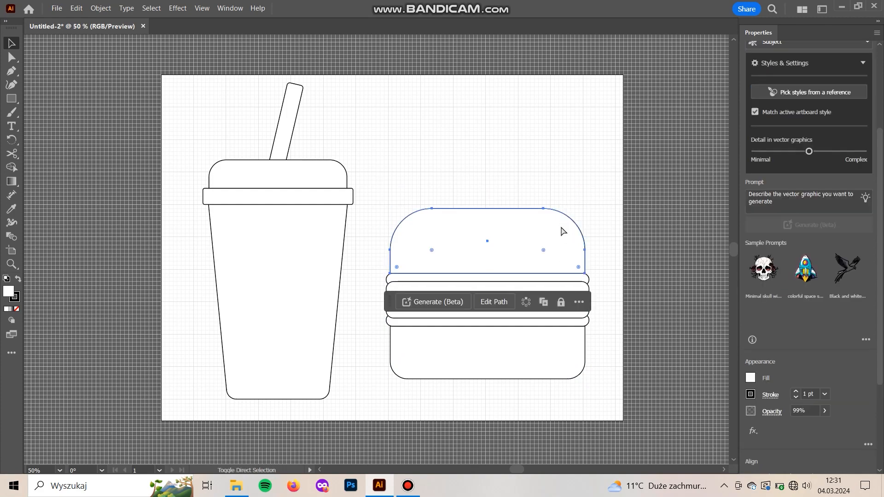
{"action": "left_click", "coordinate": [629, 276]}
{"action": "left_click_drag", "start_coordinate": [611, 241], "coordinate": [581, 216]}
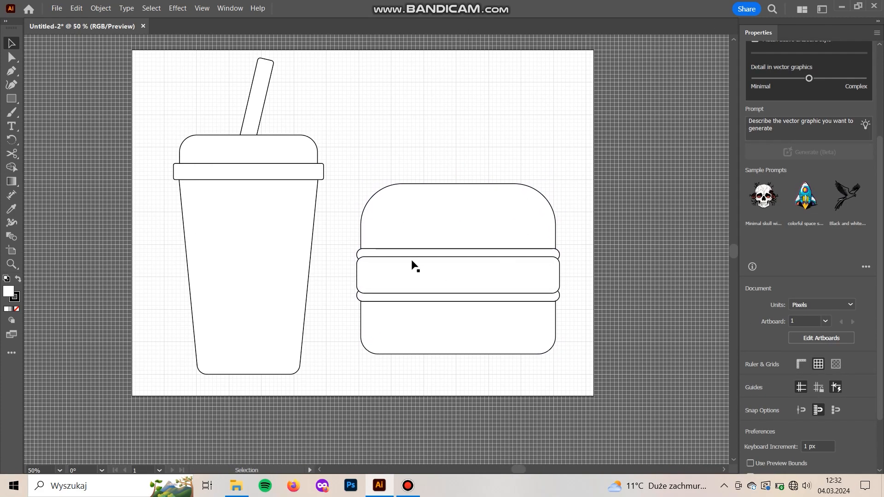
{"action": "key", "text": "p"}
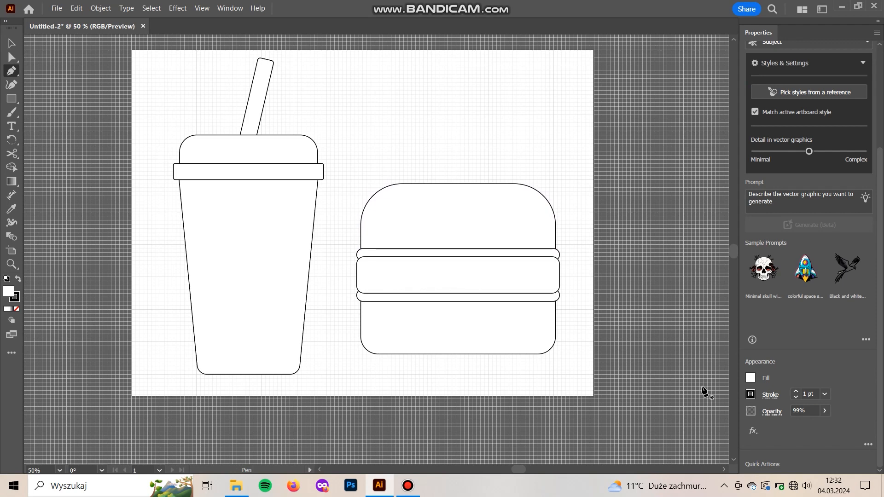
{"action": "left_click", "coordinate": [468, 248]}
{"action": "key", "text": "ctrl+z"}
- Draw a square, rotate it 45°, and place it behind the top bun so its lower corner hangs over the middle layer as cheese
{"action": "left_click_drag", "start_coordinate": [455, 238], "coordinate": [548, 331]}
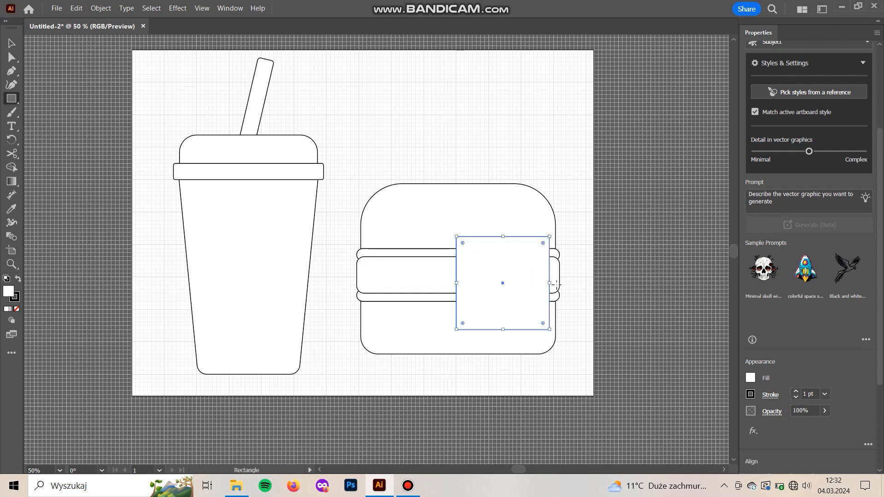
{"action": "left_click_drag", "start_coordinate": [560, 294], "coordinate": [555, 328]}
{"action": "key", "text": "v"}
{"action": "left_click_drag", "start_coordinate": [568, 283], "coordinate": [488, 247]}
{"action": "key", "text": "ctrl+["}
{"action": "left_click", "coordinate": [639, 212]}
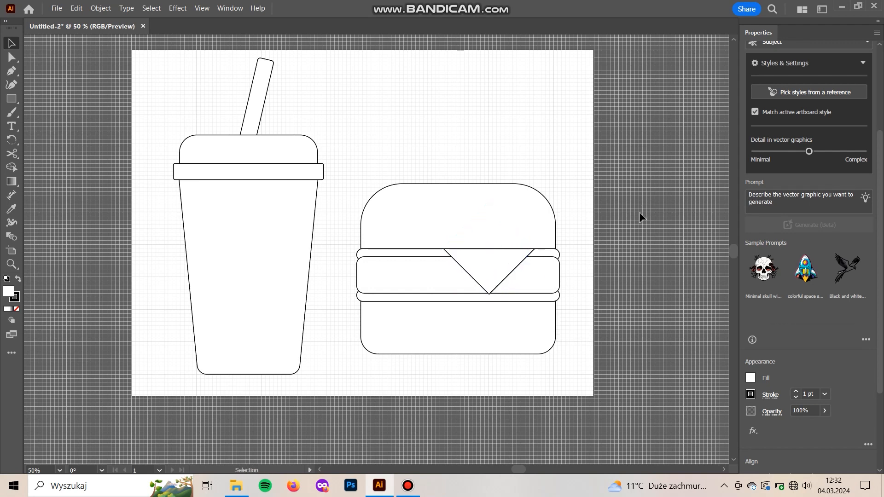
- Shrink the cheese diamond slightly so its tip ends above the lower strip
{"action": "left_click", "coordinate": [500, 271]}
{"action": "left_click_drag", "start_coordinate": [489, 293], "coordinate": [489, 288]}
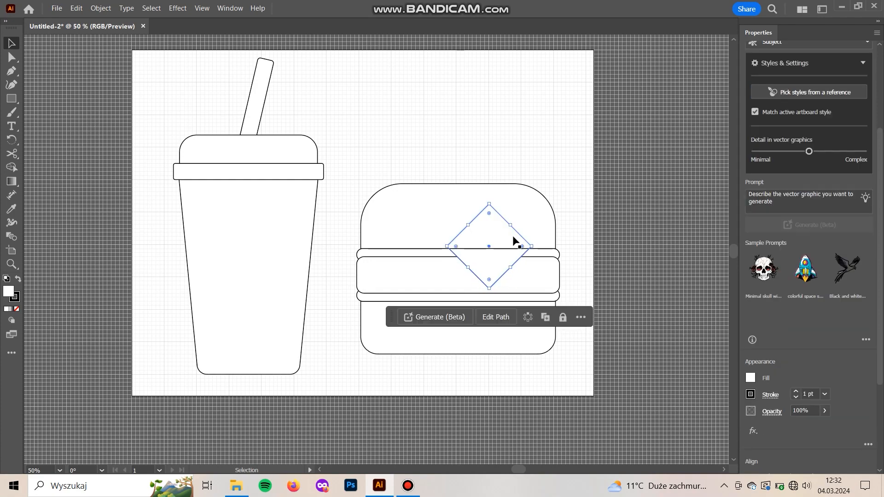
{"action": "left_click", "coordinate": [639, 191]}
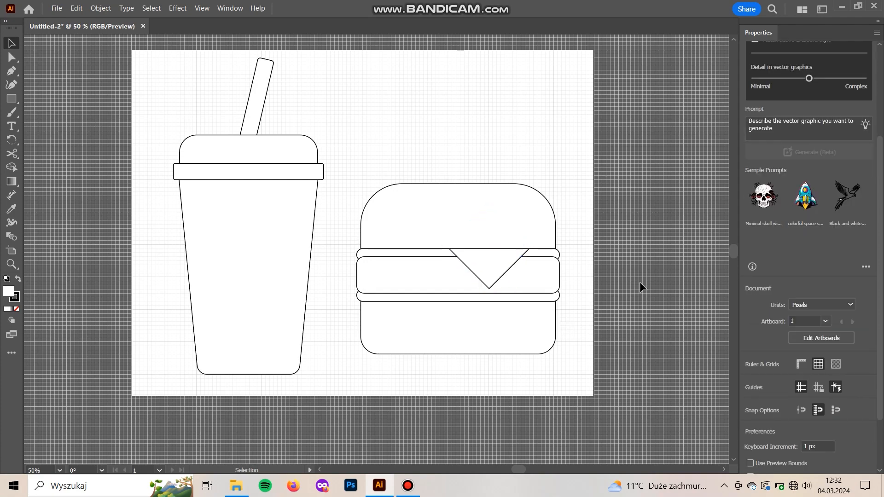
- Raise the lower bun's bottom edge a little further to make the bun thinner
{"action": "key", "text": "a"}
{"action": "left_click_drag", "start_coordinate": [590, 386], "coordinate": [339, 329]}
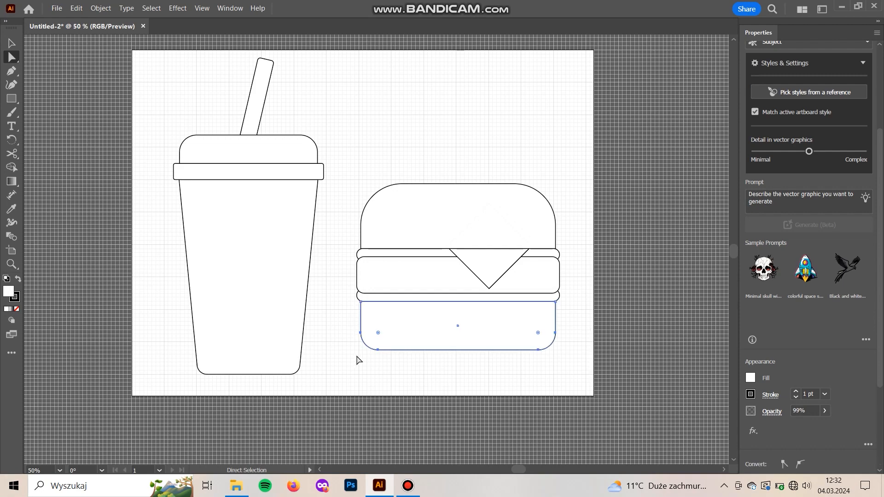
{"action": "key", "text": "v"}
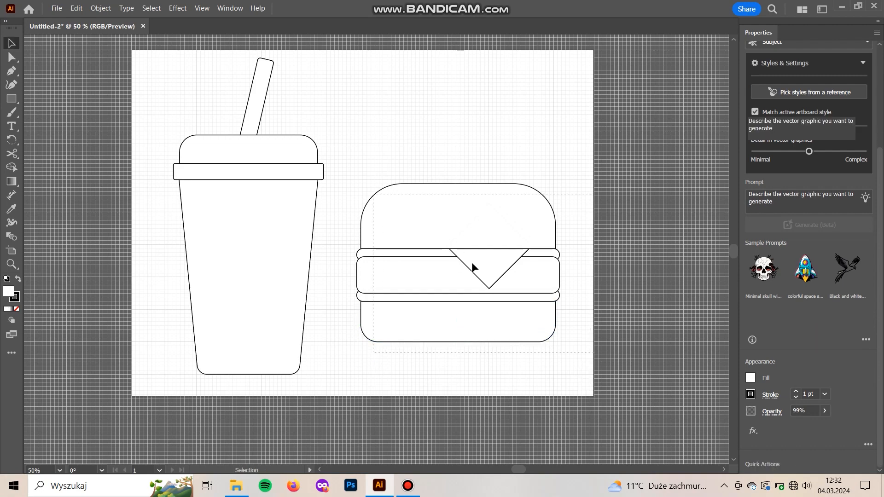
- Move the whole burger down and slightly left, bringing its base close to the level of the cup's bottom
{"action": "left_click", "coordinate": [464, 264]}
{"action": "left_click_drag", "start_coordinate": [460, 266], "coordinate": [438, 288]}
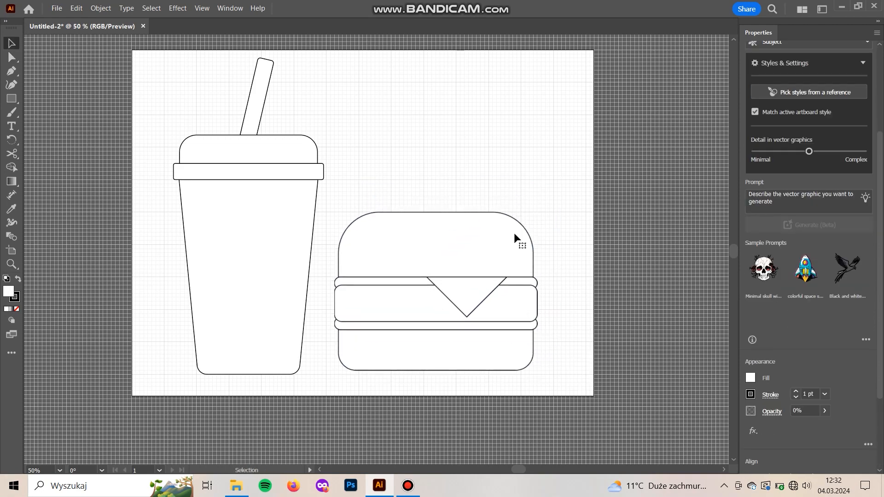
{"action": "left_click", "coordinate": [566, 158]}
{"action": "scroll", "coordinate": [569, 175], "scroll_direction": "down", "scroll_amount": 1}
{"action": "left_click_drag", "start_coordinate": [556, 195], "coordinate": [594, 189]}
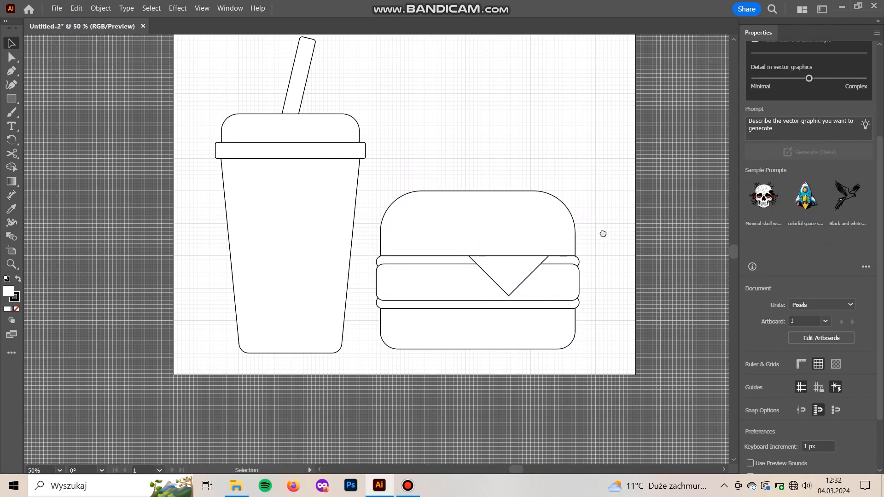
- Scatter copies of the small upright ellipse across the top bun as sesame seeds in two loose rows
{"action": "scroll", "coordinate": [602, 233], "scroll_direction": "up", "scroll_amount": 1}
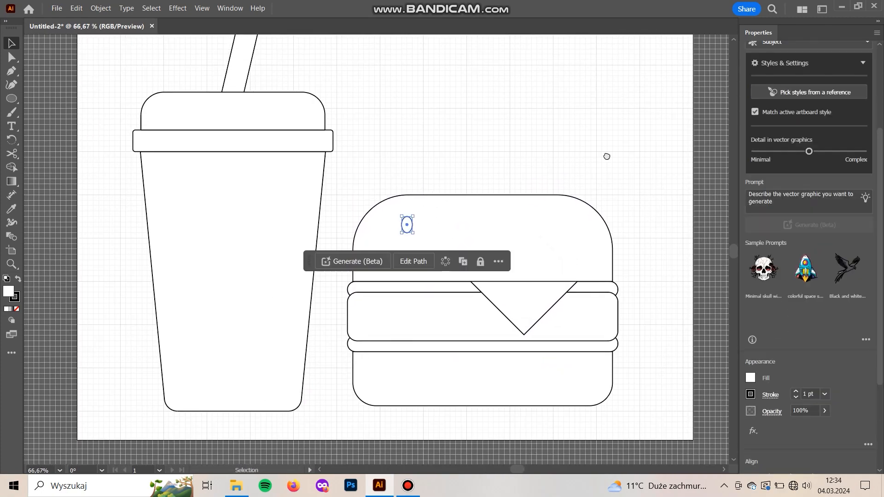
{"action": "left_click_drag", "start_coordinate": [606, 157], "coordinate": [588, 159]}
{"action": "scroll", "coordinate": [530, 198], "scroll_direction": "up", "scroll_amount": 1}
{"action": "left_click_drag", "start_coordinate": [455, 226], "coordinate": [430, 201]}
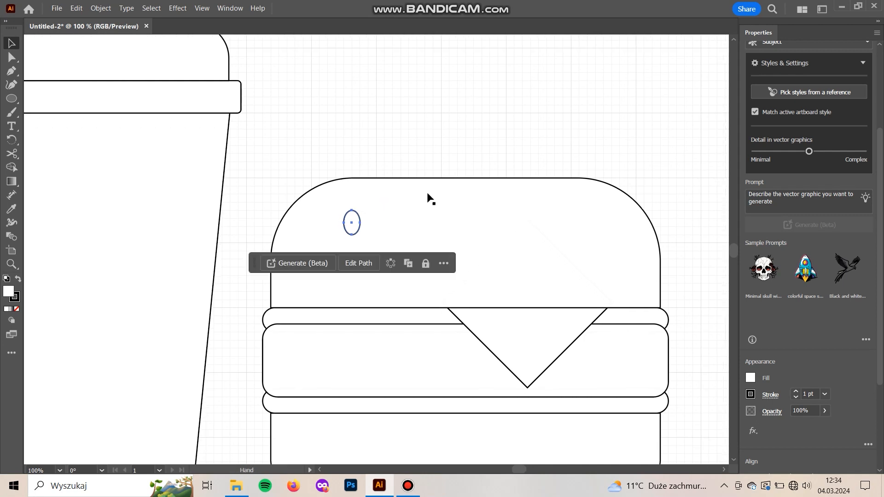
{"action": "left_click", "coordinate": [414, 157]}
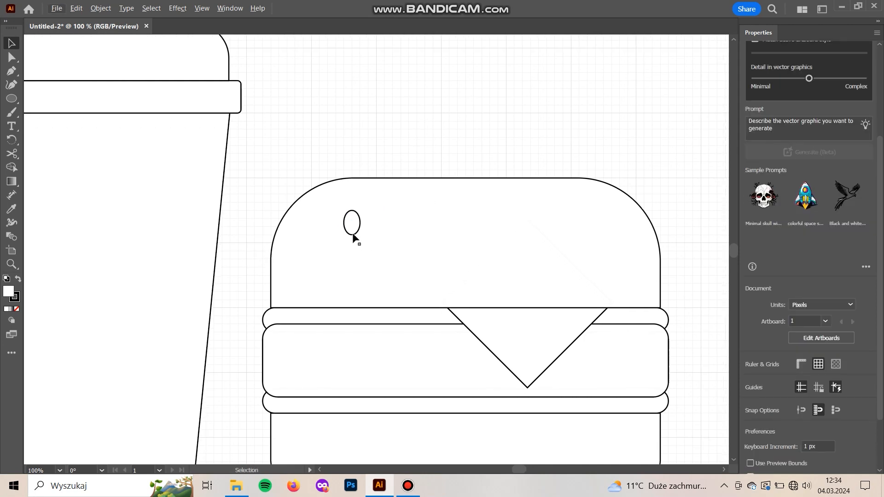
{"action": "left_click", "coordinate": [353, 235]}
{"action": "left_click_drag", "start_coordinate": [357, 230], "coordinate": [613, 234]}
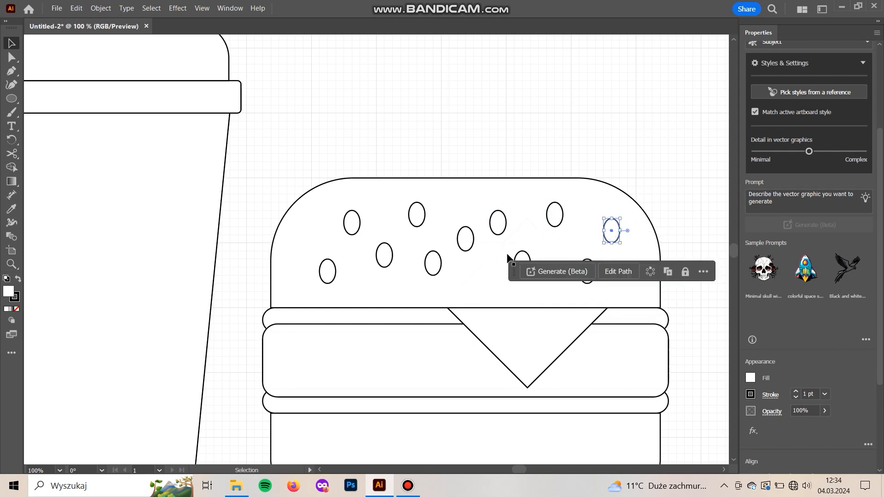
- Add another sesame seed and space out the seeds in the middle of the top bun
{"action": "left_click", "coordinate": [471, 249]}
{"action": "left_click", "coordinate": [538, 262]}
{"action": "left_click_drag", "start_coordinate": [548, 254], "coordinate": [465, 235]}
{"action": "left_click", "coordinate": [499, 208]}
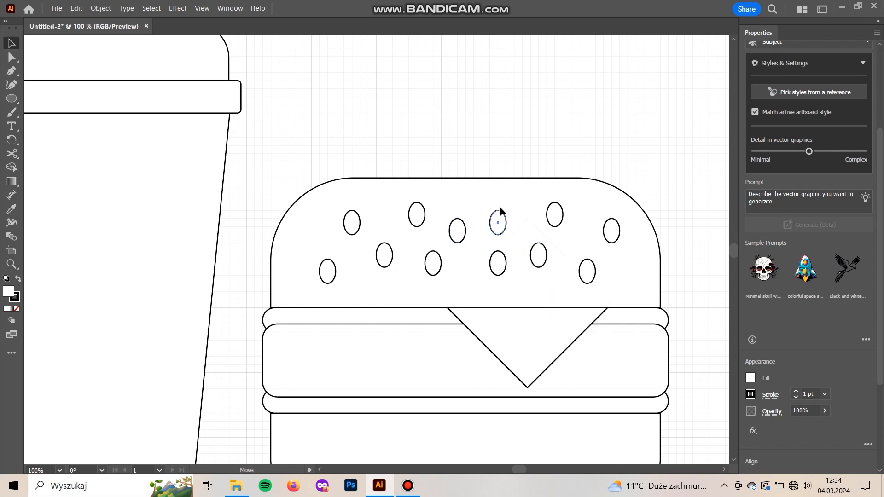
{"action": "left_click", "coordinate": [501, 214]}
{"action": "left_click", "coordinate": [586, 129]}
{"action": "key", "text": "ctrl+minus"}
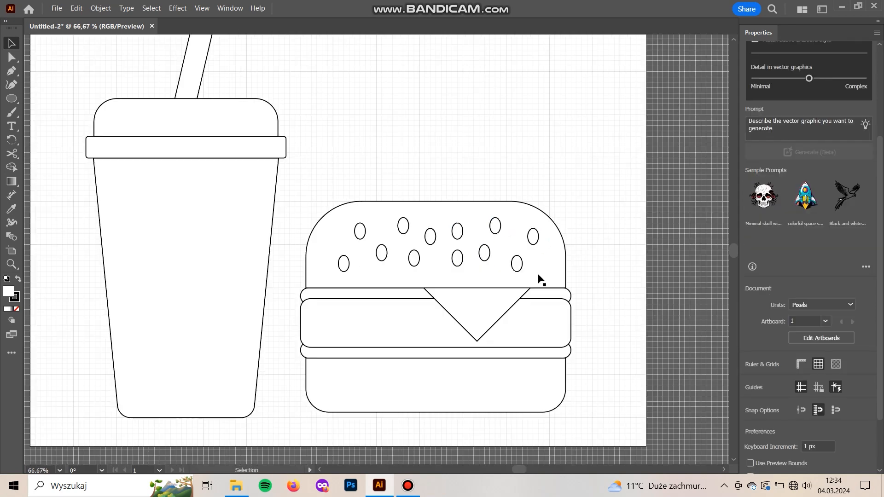
- Shift the two upper seeds near the centre of the top bun slightly to the right
{"action": "mouse_move", "coordinate": [462, 239]}
{"action": "left_mouse_down"}
{"action": "mouse_move", "coordinate": [441, 231]}
{"action": "mouse_move", "coordinate": [468, 231]}
{"action": "left_mouse_up"}
{"action": "left_click", "coordinate": [428, 222]}
{"action": "left_click", "coordinate": [436, 234]}
{"action": "left_click", "coordinate": [517, 184]}
{"action": "left_click", "coordinate": [505, 139]}
- Adjust the seeds on the left side of the top bun and add one more near its left edge
{"action": "mouse_move", "coordinate": [365, 237]}
{"action": "left_mouse_down"}
{"action": "mouse_move", "coordinate": [335, 232]}
{"action": "mouse_move", "coordinate": [375, 232]}
{"action": "left_mouse_up"}
{"action": "left_click", "coordinate": [390, 198]}
{"action": "left_click", "coordinate": [482, 155]}
{"action": "left_click", "coordinate": [344, 270]}
{"action": "left_click_drag", "start_coordinate": [351, 276], "coordinate": [356, 270]}
{"action": "left_click", "coordinate": [556, 197]}
- Nudge the two outermost seeds on the right side of the top bun up and to the left
{"action": "left_click", "coordinate": [520, 265]}
{"action": "key", "text": "Up"}
{"action": "key", "text": "Left"}
{"action": "left_click", "coordinate": [535, 241]}
{"action": "key", "text": "Up"}
{"action": "key", "text": "Left"}
{"action": "left_click", "coordinate": [618, 168]}
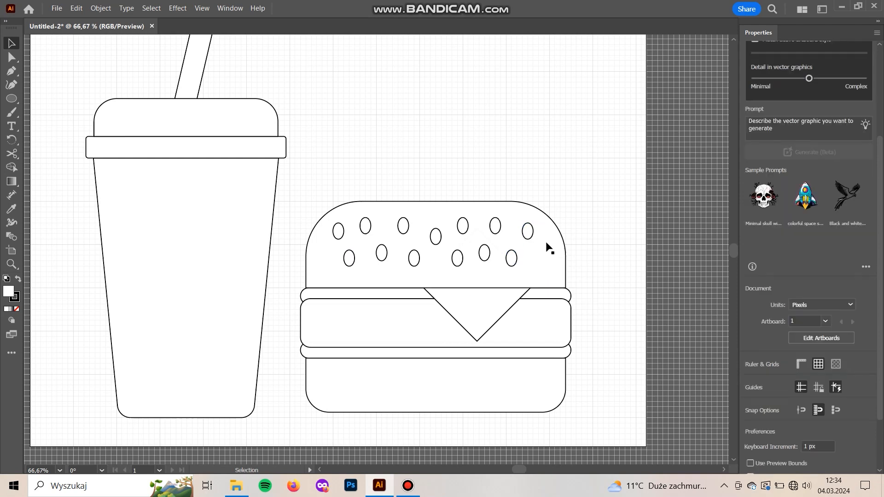
- Stagger the seeds on the right half of the top bun by shifting the lower three and raising one upper seed
{"action": "left_click_drag", "start_coordinate": [514, 265], "coordinate": [459, 267]}
{"action": "left_click", "coordinate": [500, 222]}
{"action": "left_click", "coordinate": [498, 225]}
{"action": "left_click_drag", "start_coordinate": [498, 226], "coordinate": [499, 220]}
{"action": "left_click", "coordinate": [416, 192]}
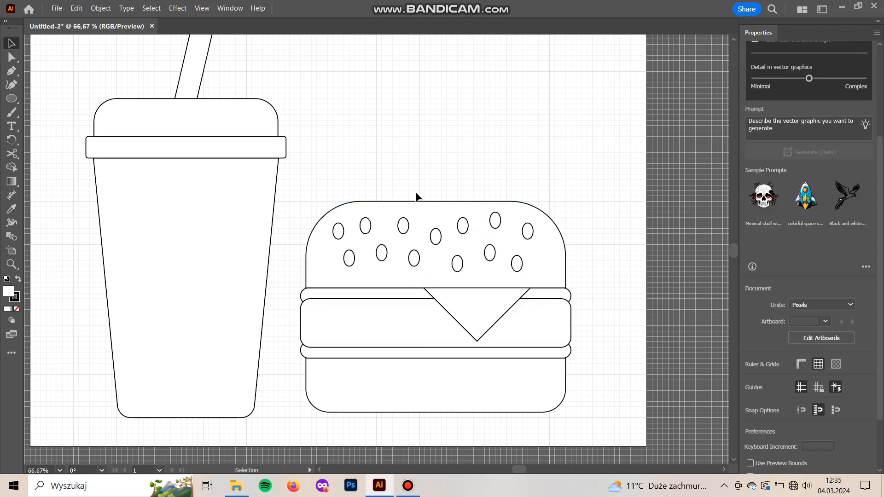
- Stagger the seeds on the left half of the top bun by lowering the two outer ones and raising an upper one
{"action": "left_click", "coordinate": [349, 265]}
{"action": "left_click_drag", "start_coordinate": [338, 230], "coordinate": [332, 236]}
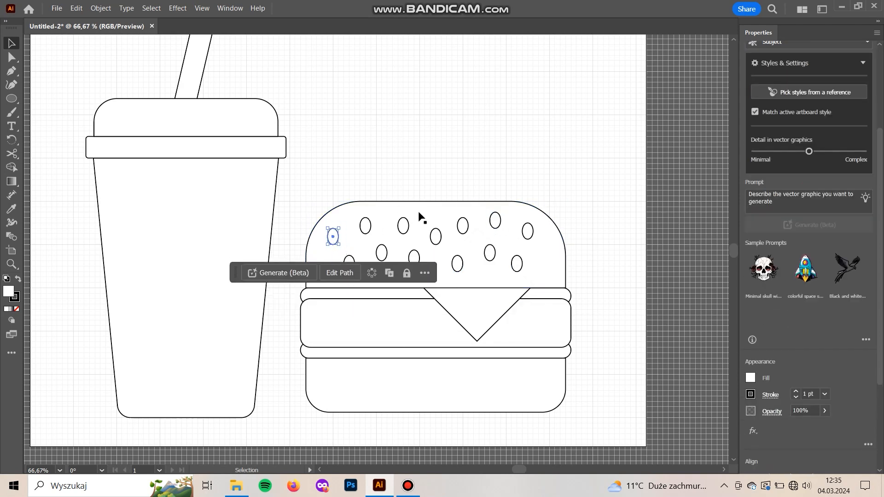
{"action": "left_click", "coordinate": [424, 194]}
{"action": "left_click_drag", "start_coordinate": [407, 228], "coordinate": [408, 222]}
{"action": "left_click", "coordinate": [446, 198]}
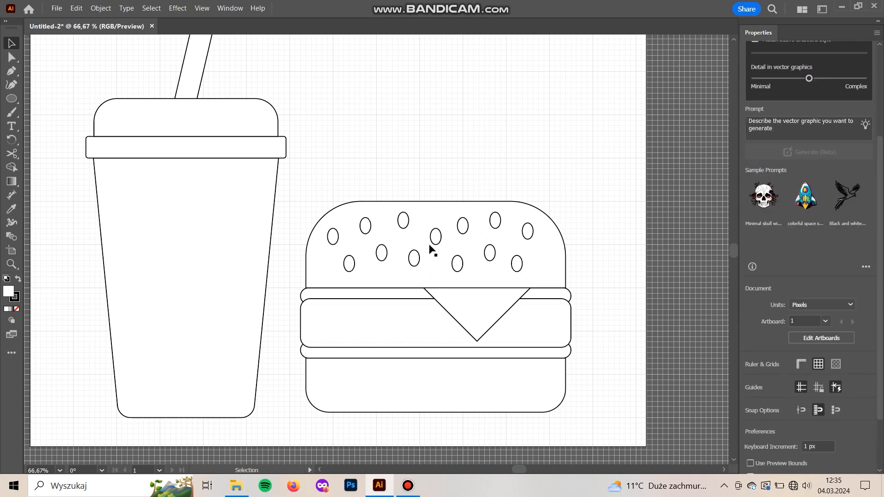
- Shift the upper and lower seeds just left of the top bun's centre slightly to the left
{"action": "left_click_drag", "start_coordinate": [416, 266], "coordinate": [432, 242]}
{"action": "left_click", "coordinate": [417, 275]}
{"action": "left_click", "coordinate": [410, 263]}
{"action": "left_click", "coordinate": [497, 100]}
- Draw an open zigzag line with six peaks of roughly 45° segments across the burger's middle layer using the Pen tool
{"action": "left_click_drag", "start_coordinate": [619, 286], "coordinate": [642, 285]}
{"action": "key", "text": "p"}
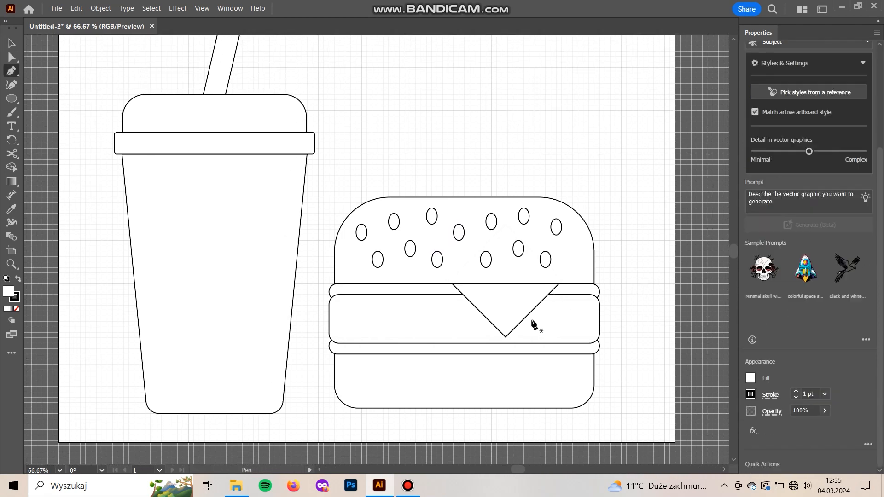
{"action": "left_click", "coordinate": [340, 322]}
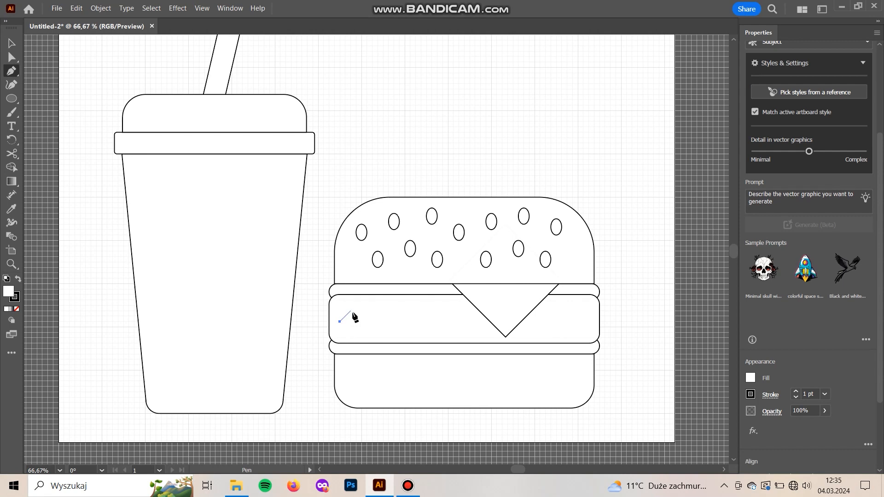
{"action": "left_click", "coordinate": [358, 303]}
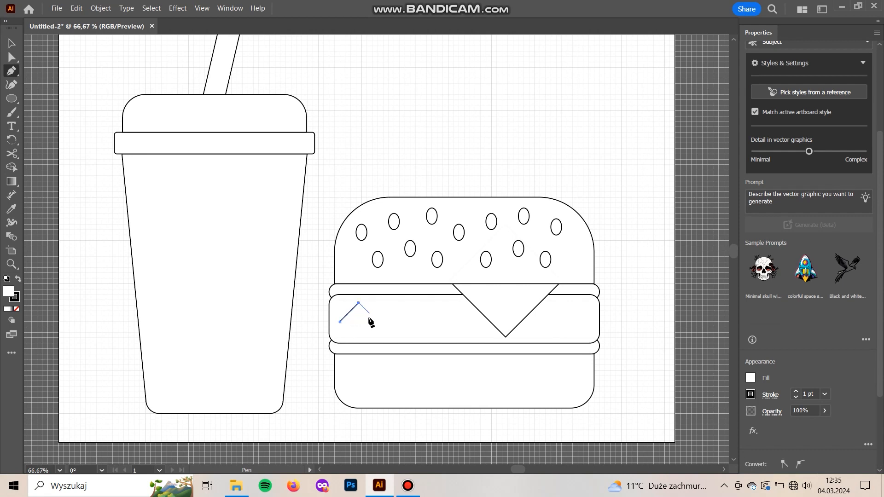
{"action": "left_click", "coordinate": [397, 302]}
{"action": "left_click", "coordinate": [416, 321], "text": "shift"}
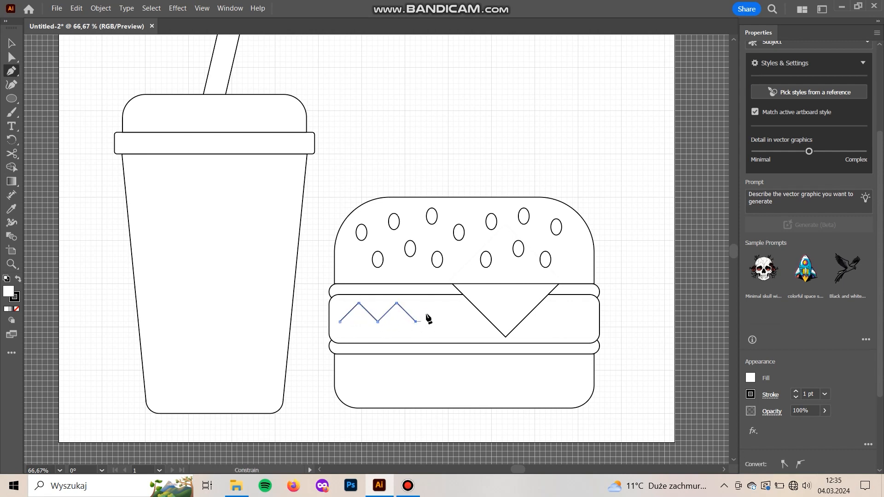
{"action": "left_click", "coordinate": [454, 321], "text": "shift"}
{"action": "left_click", "coordinate": [491, 322], "text": "shift"}
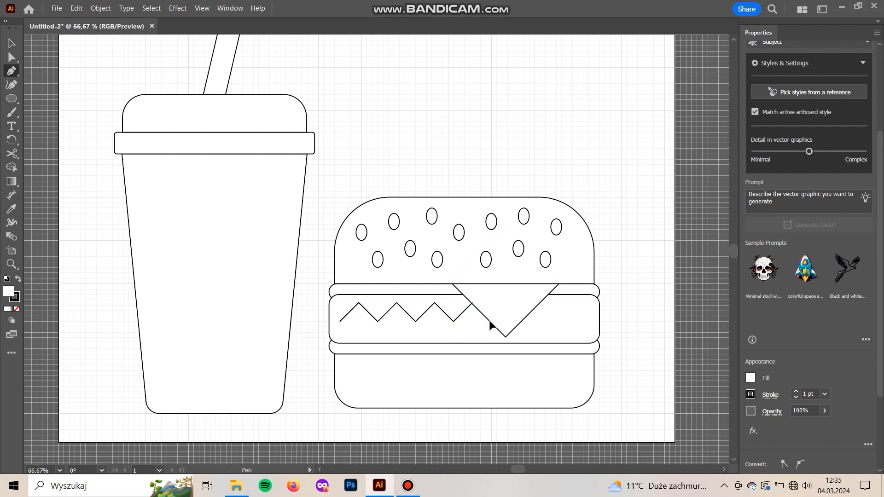
{"action": "left_click", "coordinate": [532, 324], "text": "shift"}
{"action": "left_click", "coordinate": [552, 303], "text": "shift"}
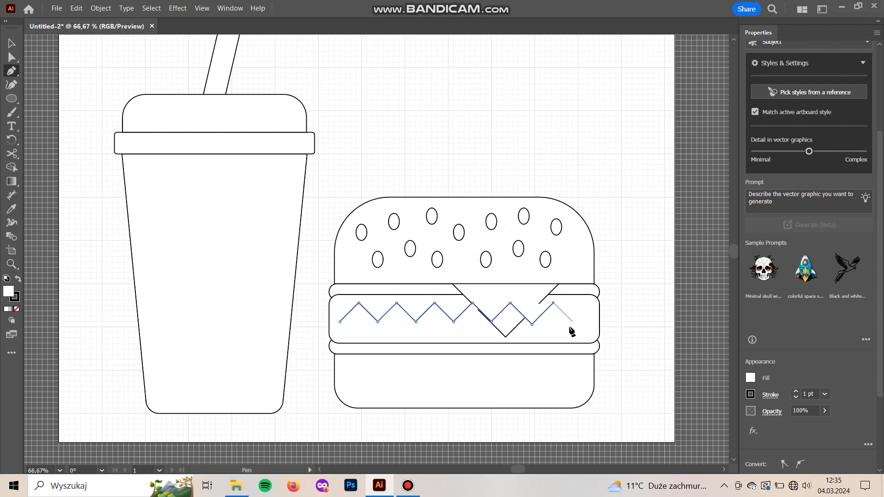
{"action": "left_click", "coordinate": [571, 334], "text": "shift"}
- Move the zigzag line off the burger into the empty space above the top bun
{"action": "key", "text": "v"}
{"action": "left_click", "coordinate": [532, 339]}
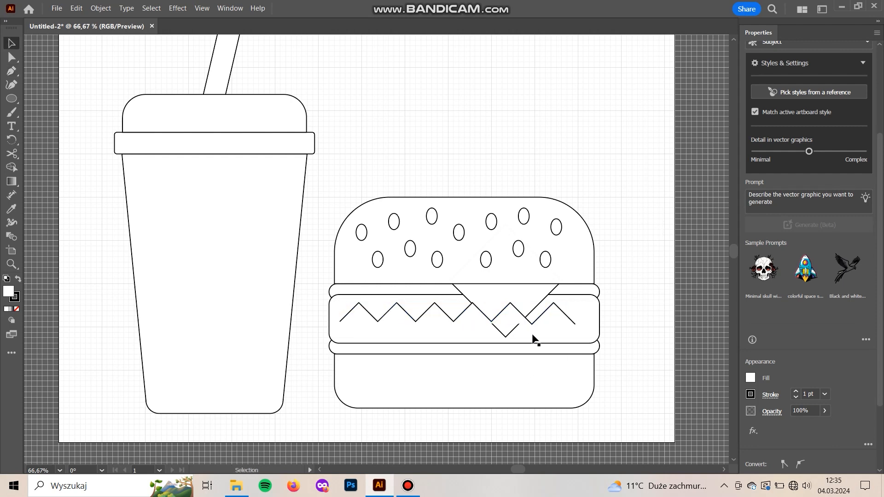
{"action": "left_click_drag", "start_coordinate": [534, 323], "coordinate": [540, 151]}
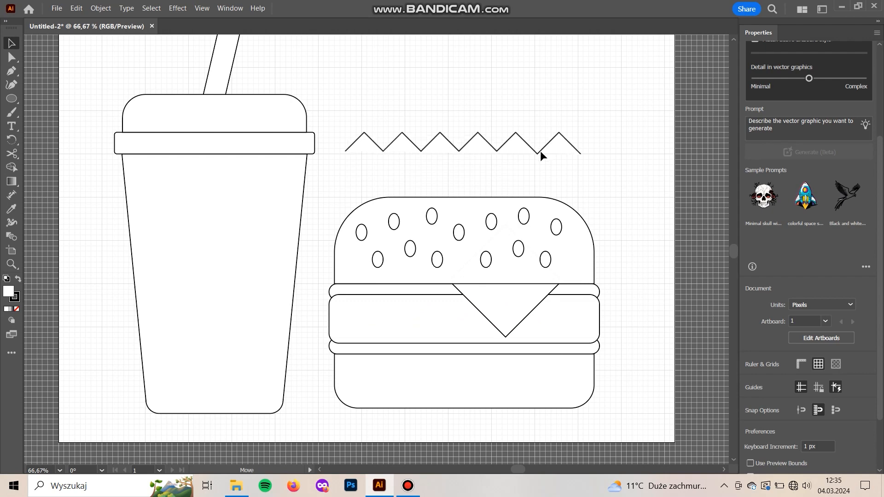
{"action": "key", "text": "Down"}
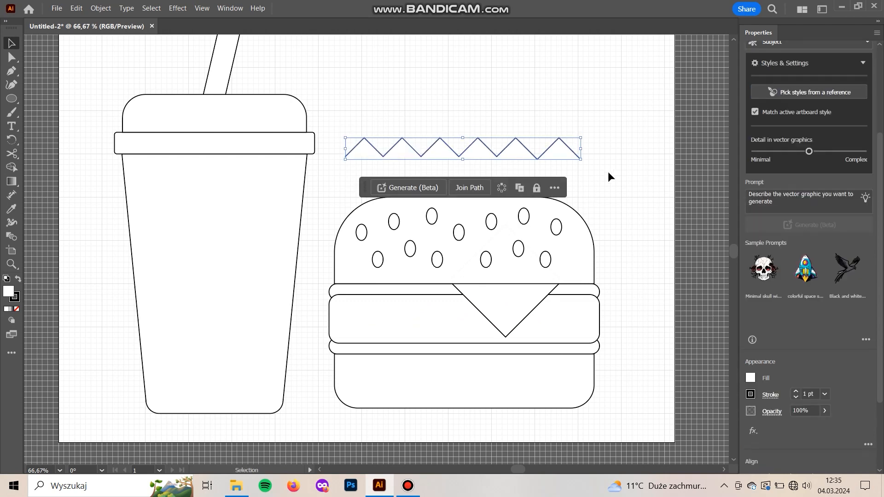
- Raise the zigzag line's lower points so that all of them sit at the same height
{"action": "key", "text": "a"}
{"action": "left_click_drag", "start_coordinate": [535, 159], "coordinate": [537, 159]}
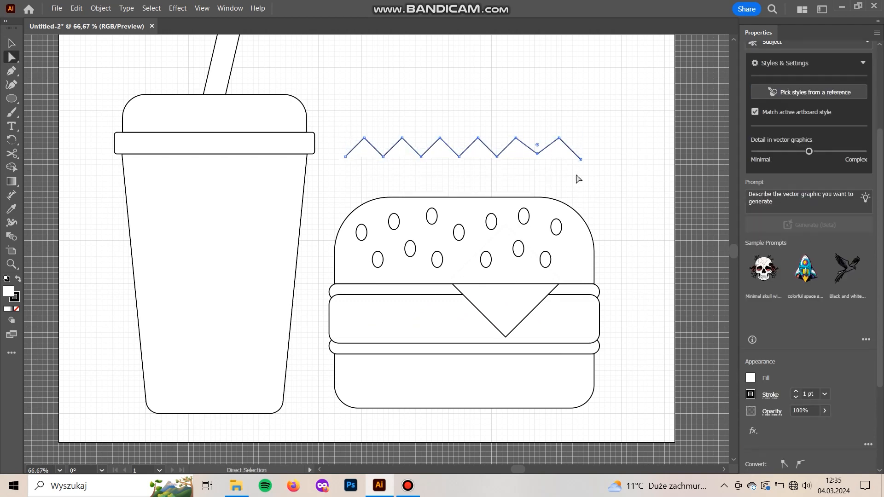
{"action": "key", "text": "Up"}
{"action": "left_click_drag", "start_coordinate": [610, 174], "coordinate": [532, 153]}
{"action": "key", "text": "Down"}
{"action": "key", "text": "Up"}
{"action": "key", "text": "Up"}
{"action": "left_click", "coordinate": [581, 175]}
{"action": "left_click_drag", "start_coordinate": [348, 126], "coordinate": [589, 144]}
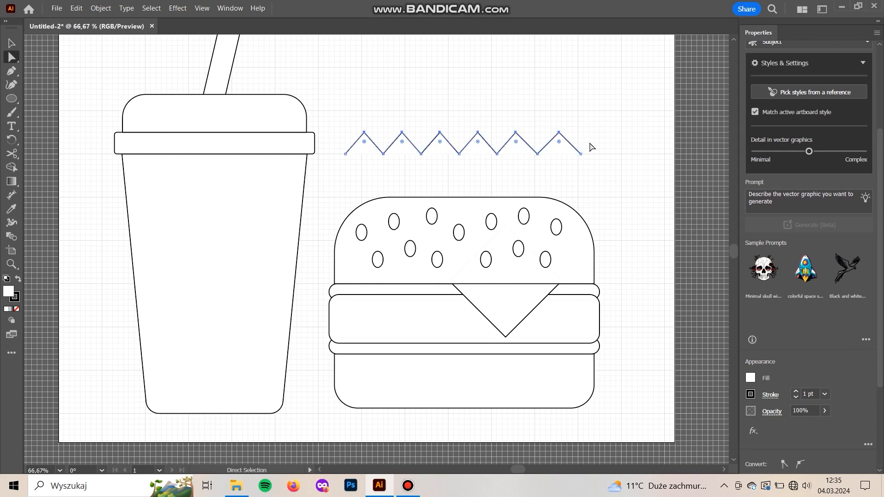
{"action": "left_click", "coordinate": [616, 143]}
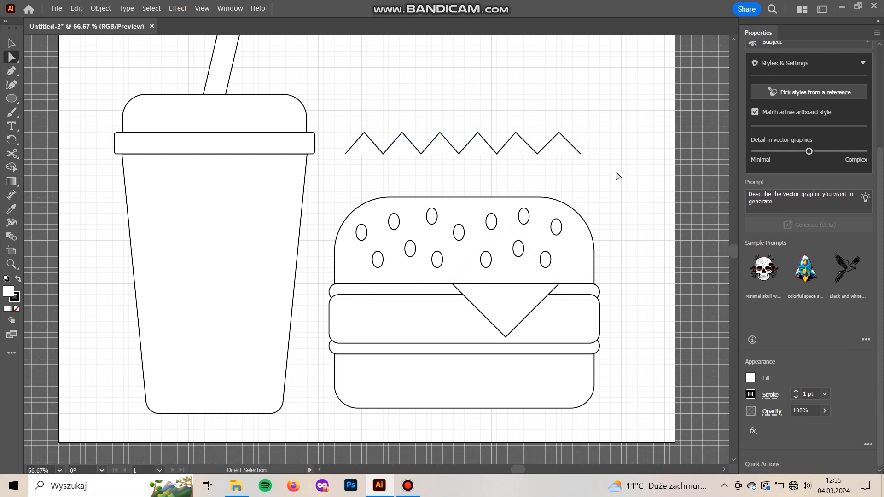
{"action": "left_click_drag", "start_coordinate": [590, 87], "coordinate": [344, 158]}
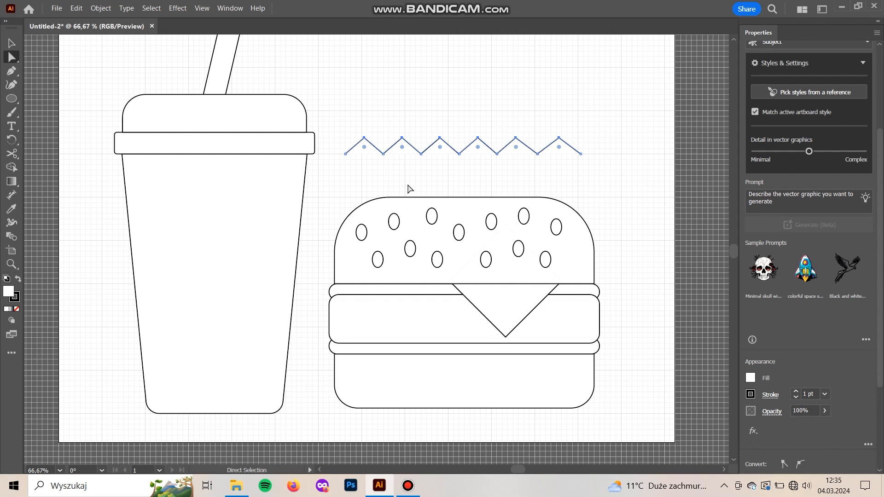
{"action": "left_click_drag", "start_coordinate": [401, 154], "coordinate": [422, 211]}
{"action": "key", "text": "ctrl+z"}
- Round all corners of the zigzag into a smooth wave and move it onto the burger's middle layer
{"action": "left_click_drag", "start_coordinate": [636, 171], "coordinate": [368, 168]}
{"action": "left_click", "coordinate": [491, 87]}
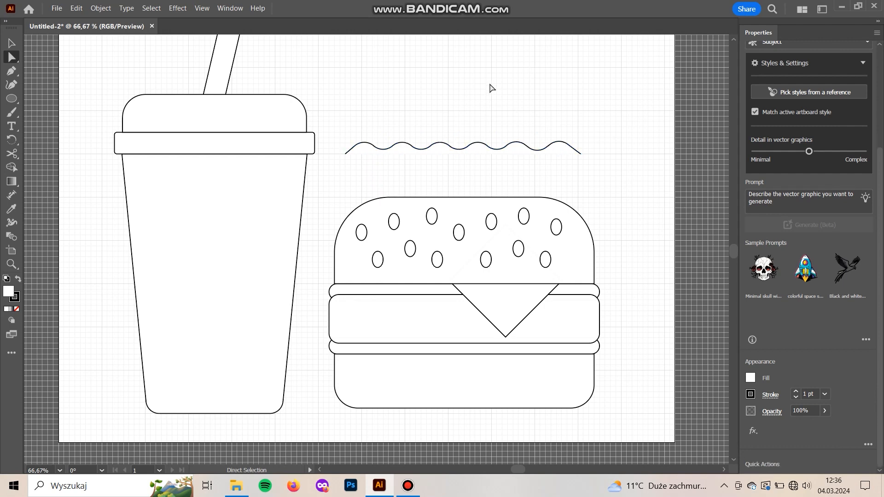
{"action": "key", "text": "v"}
{"action": "mouse_move", "coordinate": [485, 148]}
{"action": "left_mouse_down"}
{"action": "mouse_move", "coordinate": [493, 292]}
{"action": "mouse_move", "coordinate": [485, 313]}
{"action": "left_mouse_up"}
{"action": "key", "text": "a"}
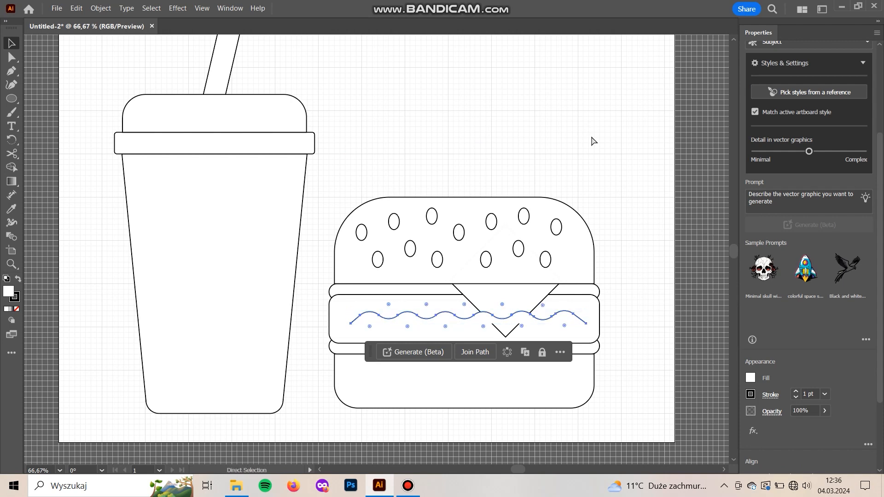
{"action": "key", "text": "v"}
{"action": "left_click", "coordinate": [616, 190]}
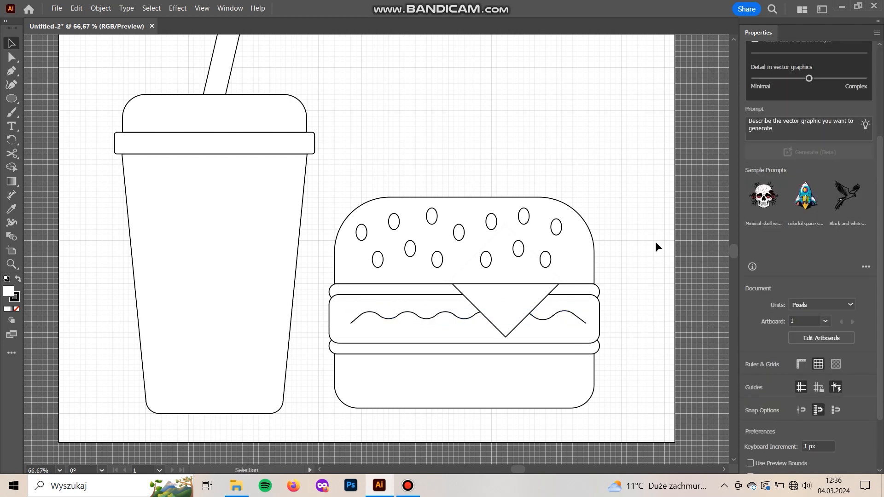
- Delete the straight segments at both ends of the wavy line and nudge it slightly down on the middle layer
{"action": "left_click", "coordinate": [582, 324]}
{"action": "key", "text": "a"}
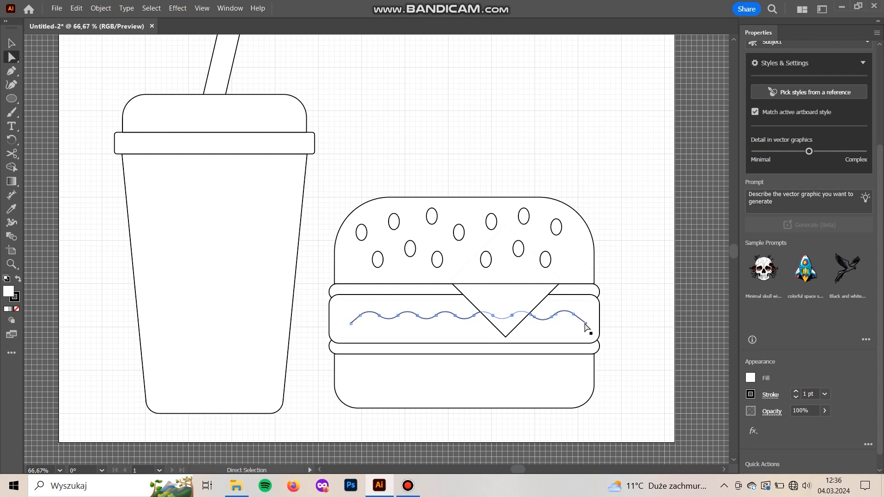
{"action": "key", "text": "v"}
{"action": "left_click", "coordinate": [518, 113]}
{"action": "left_click", "coordinate": [449, 317]}
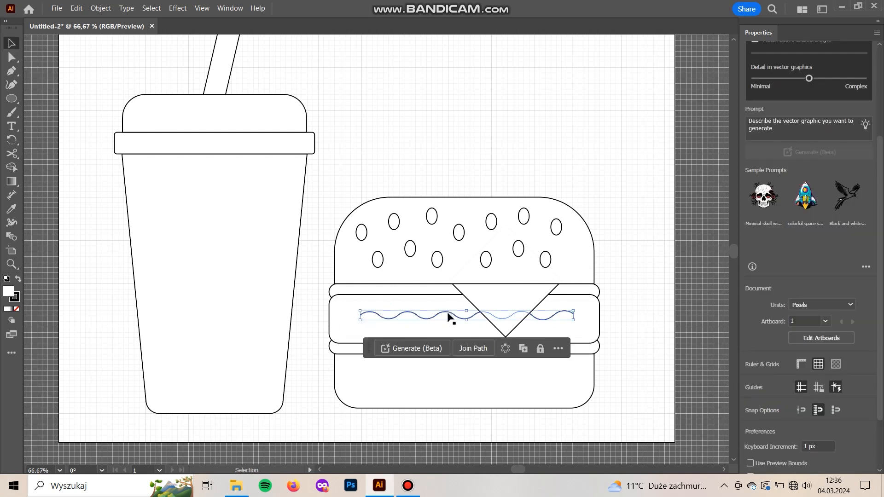
{"action": "key", "text": "Down"}
{"action": "left_click", "coordinate": [646, 230]}
- Turn off snapping to the grid and hide the grid
{"action": "key", "text": "ctrl+minus"}
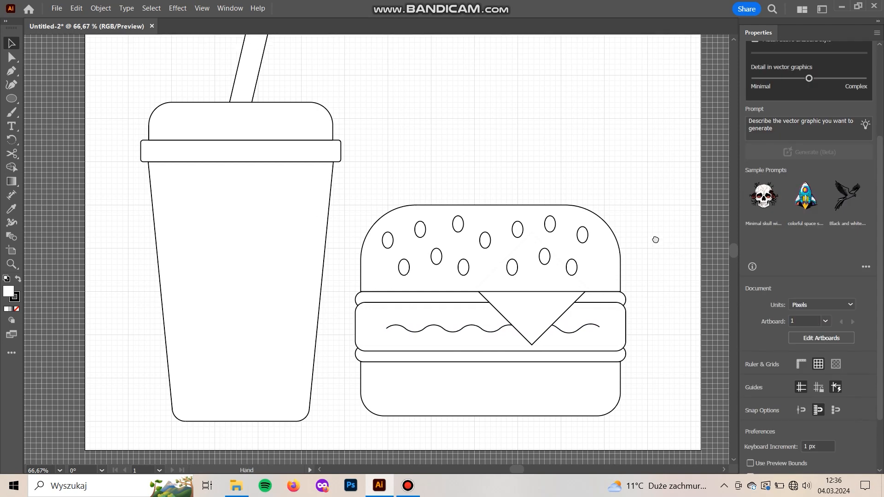
{"action": "left_click", "coordinate": [201, 8]}
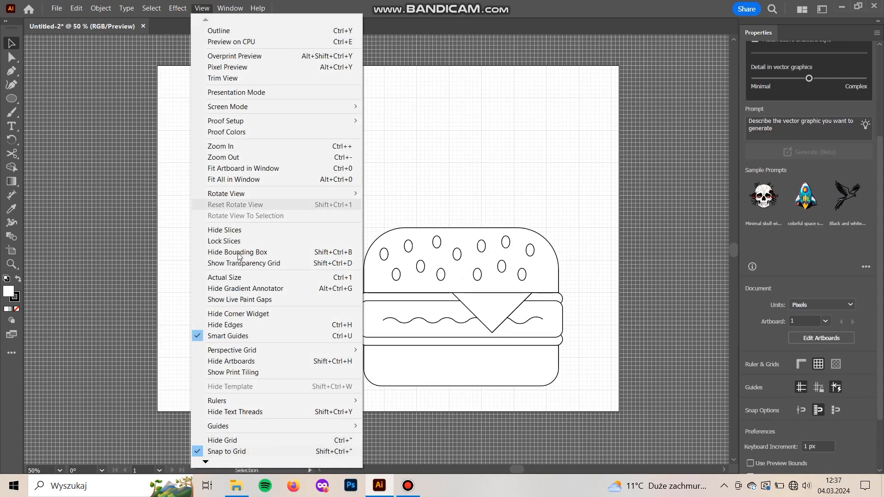
{"action": "left_click", "coordinate": [236, 452]}
{"action": "left_click", "coordinate": [202, 7]}
{"action": "left_click", "coordinate": [271, 440]}
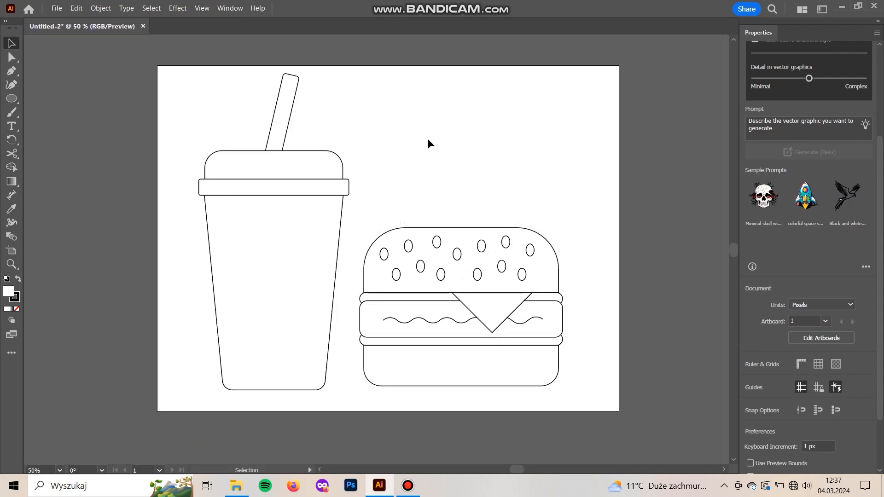
- Fill the cup body with blue #2c84ce and remove its outline
{"action": "left_click_drag", "start_coordinate": [438, 167], "coordinate": [493, 189]}
{"action": "key", "text": "ctrl+plus"}
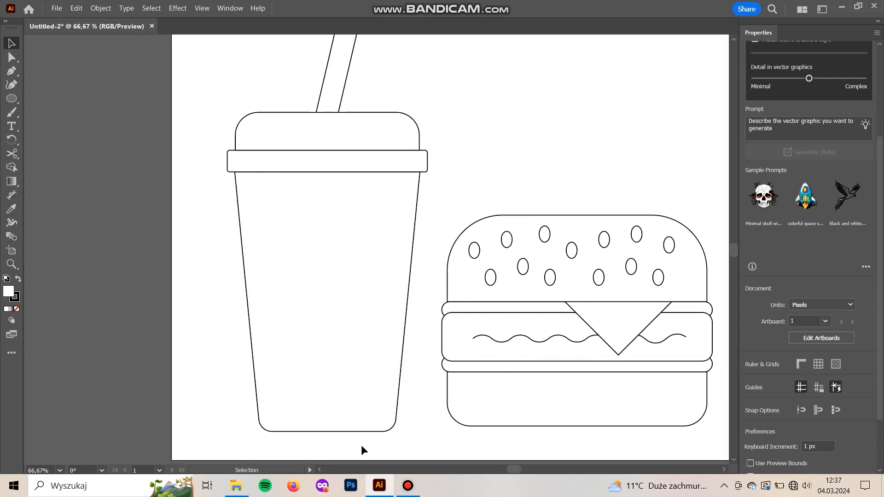
{"action": "left_click_drag", "start_coordinate": [361, 444], "coordinate": [167, 388]}
{"action": "left_click", "coordinate": [18, 279]}
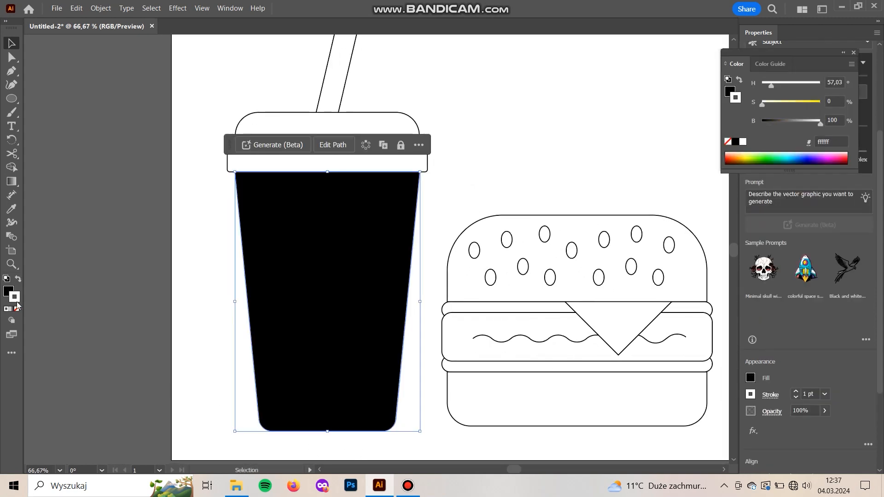
{"action": "double_click", "coordinate": [8, 291]}
{"action": "left_click_drag", "start_coordinate": [728, 252], "coordinate": [737, 211]}
{"action": "mouse_move", "coordinate": [663, 189]}
{"action": "left_mouse_down"}
{"action": "mouse_move", "coordinate": [687, 185]}
{"action": "mouse_move", "coordinate": [685, 177]}
{"action": "left_mouse_up"}
{"action": "left_click", "coordinate": [837, 156]}
{"action": "left_click", "coordinate": [523, 178]}
{"action": "left_click_drag", "start_coordinate": [491, 190], "coordinate": [461, 231]}
- Fill the lid's rim band with light grey-blue #c5d3dd and remove its outline
{"action": "left_click", "coordinate": [400, 199]}
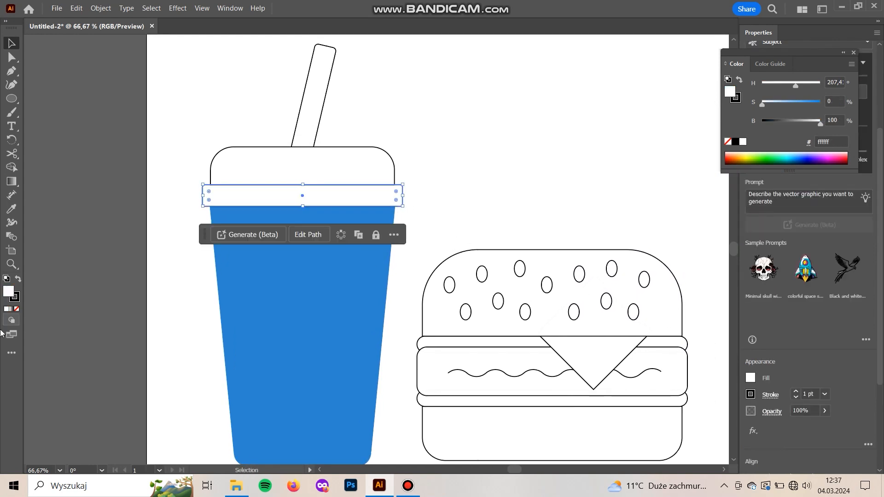
{"action": "left_click", "coordinate": [18, 280]}
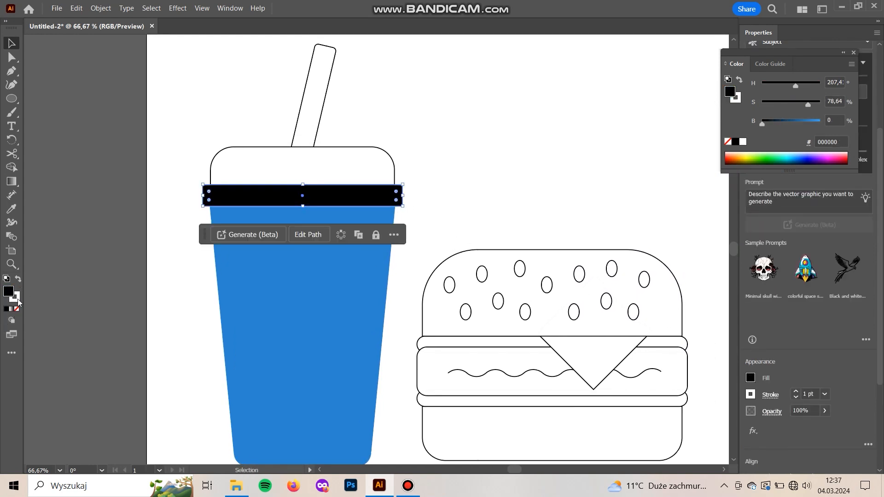
{"action": "left_click", "coordinate": [18, 298]}
{"action": "left_click", "coordinate": [17, 309]}
{"action": "double_click", "coordinate": [8, 292]}
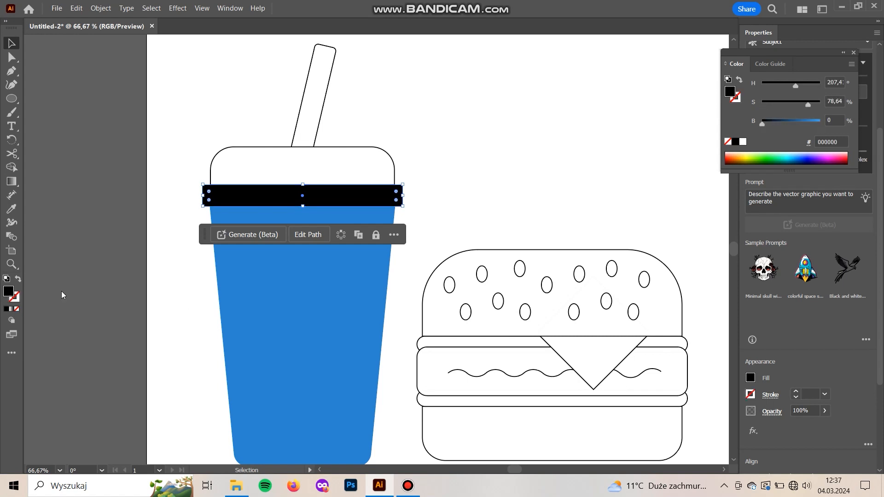
{"action": "mouse_move", "coordinate": [583, 240]}
{"action": "left_mouse_down"}
{"action": "mouse_move", "coordinate": [572, 181]}
{"action": "mouse_move", "coordinate": [574, 167]}
{"action": "mouse_move", "coordinate": [588, 167]}
{"action": "left_mouse_up"}
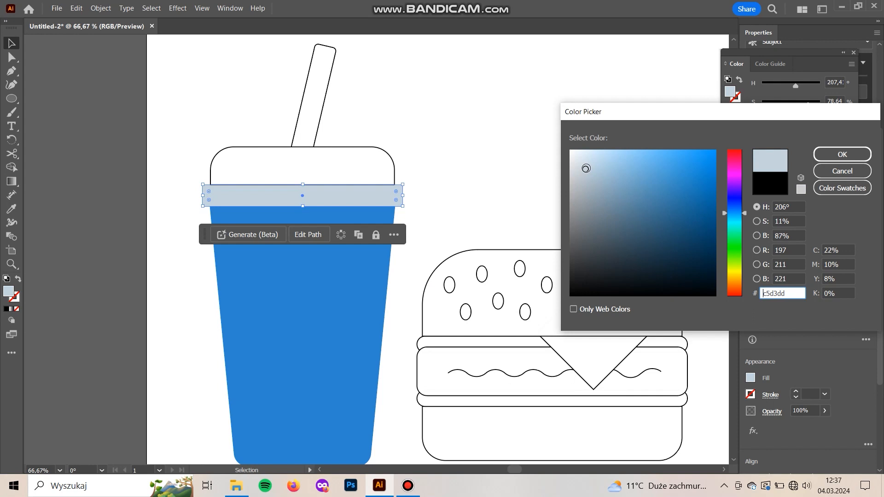
{"action": "left_click", "coordinate": [842, 154]}
{"action": "left_click", "coordinate": [422, 157]}
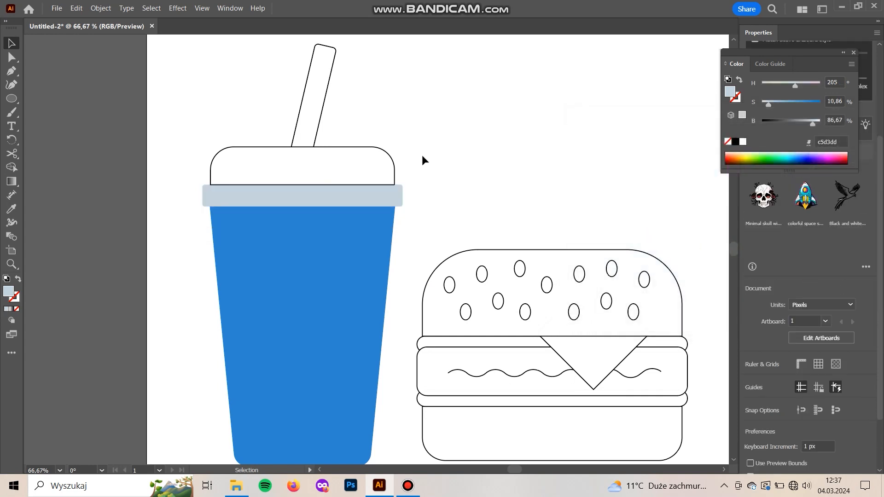
- Apply the rim band's fill and missing outline to the upper part of the lid with the Eyedropper
{"action": "left_click", "coordinate": [380, 174]}
{"action": "key", "text": "i"}
{"action": "left_click", "coordinate": [373, 198]}
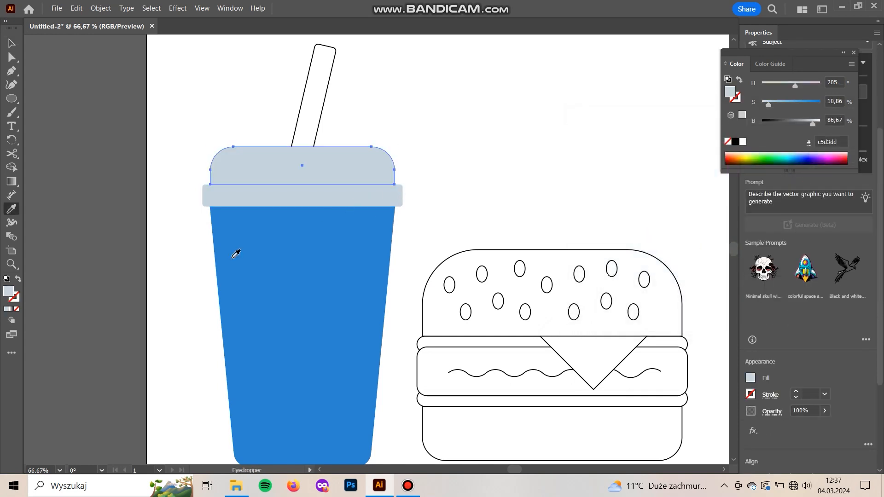
- Darken the rim band's fill slightly to #bacad3
{"action": "key", "text": "v"}
{"action": "left_click", "coordinate": [218, 201]}
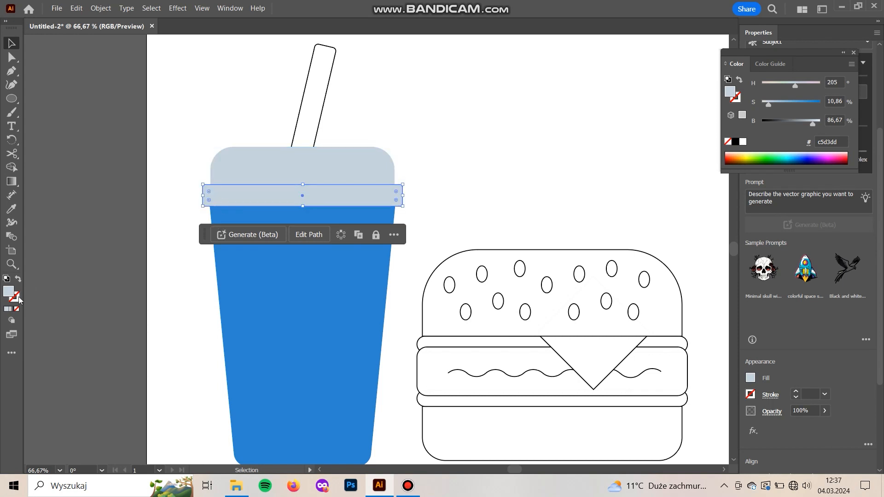
{"action": "double_click", "coordinate": [8, 293]}
{"action": "left_click_drag", "start_coordinate": [585, 172], "coordinate": [586, 177]}
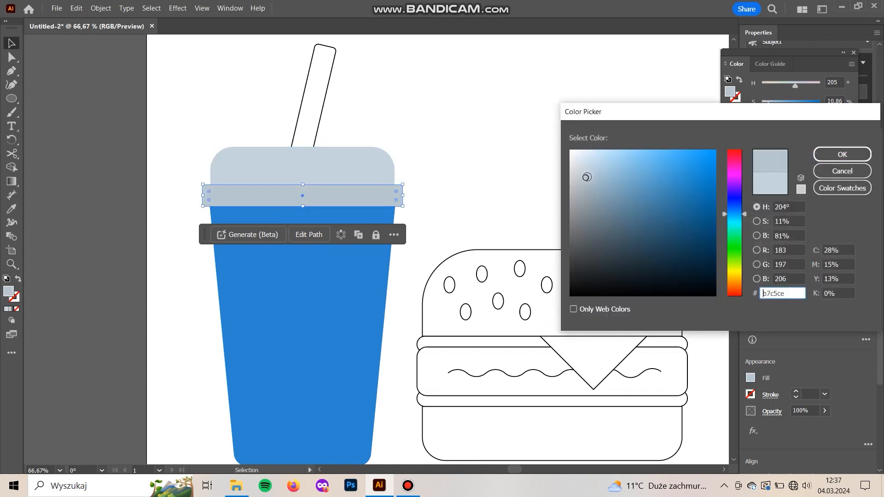
{"action": "left_click", "coordinate": [841, 154]}
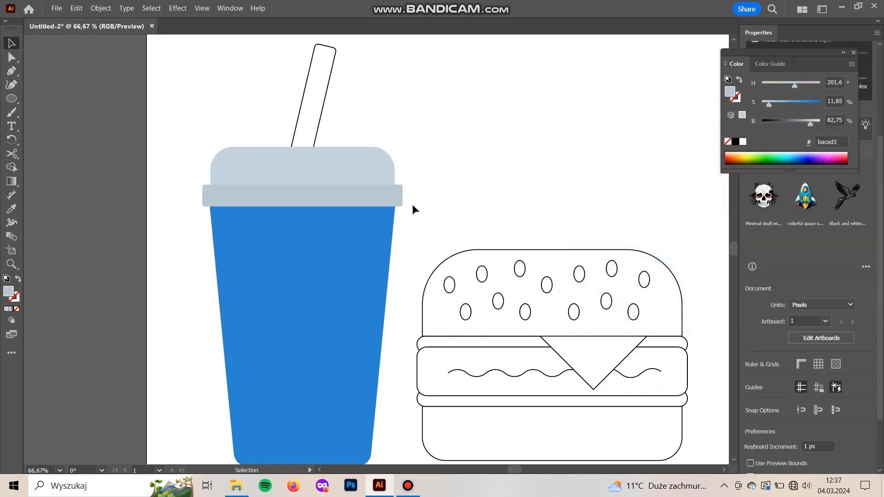
- Narrow the rim band slightly and centre the lid, rim band and cup body horizontally on each other
{"action": "left_click", "coordinate": [394, 202]}
{"action": "left_click_drag", "start_coordinate": [396, 192], "coordinate": [400, 196]}
{"action": "left_click", "coordinate": [440, 203]}
{"action": "left_click", "coordinate": [389, 198]}
{"action": "left_click_drag", "start_coordinate": [451, 150], "coordinate": [458, 108]}
{"action": "left_click_drag", "start_coordinate": [438, 134], "coordinate": [354, 182]}
{"action": "scroll", "coordinate": [792, 376], "scroll_direction": "down", "scroll_amount": 4}
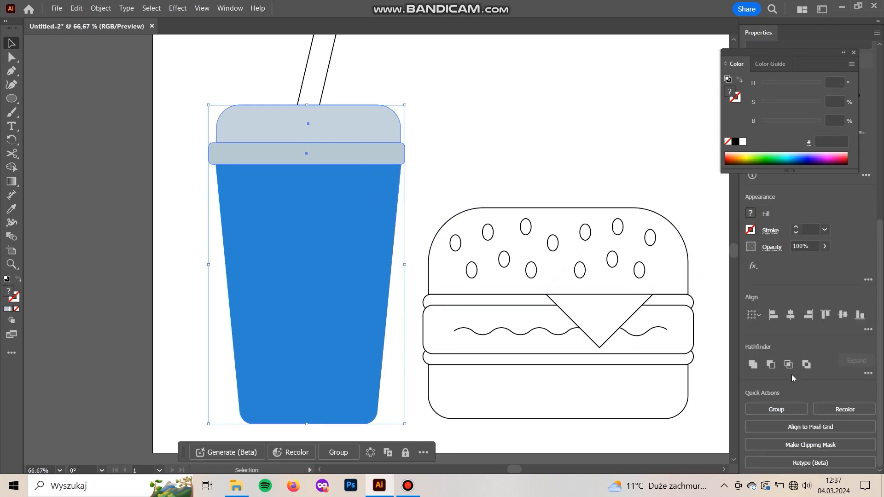
{"action": "left_click", "coordinate": [790, 316]}
{"action": "left_click", "coordinate": [548, 154]}
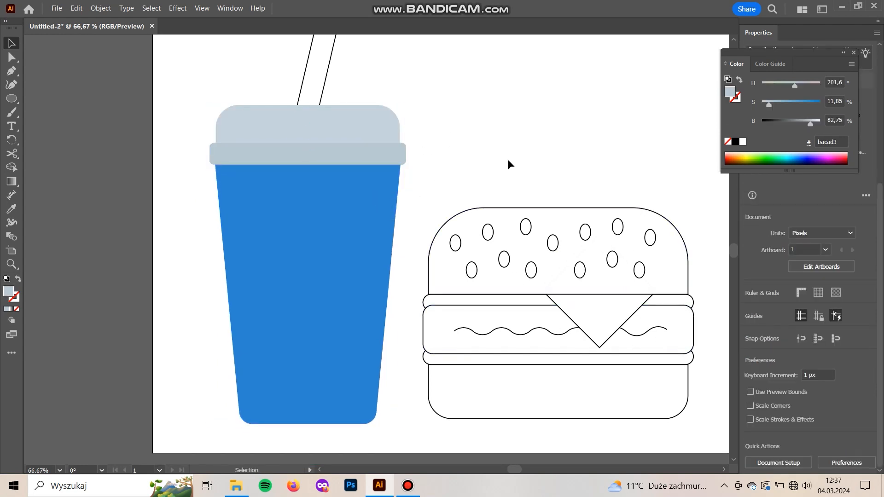
- Fill the straw with magenta #d133e2 without an outline and lower it slightly into the lid
{"action": "left_click_drag", "start_coordinate": [508, 163], "coordinate": [512, 234]}
{"action": "left_click", "coordinate": [308, 138]}
{"action": "left_click", "coordinate": [18, 279]}
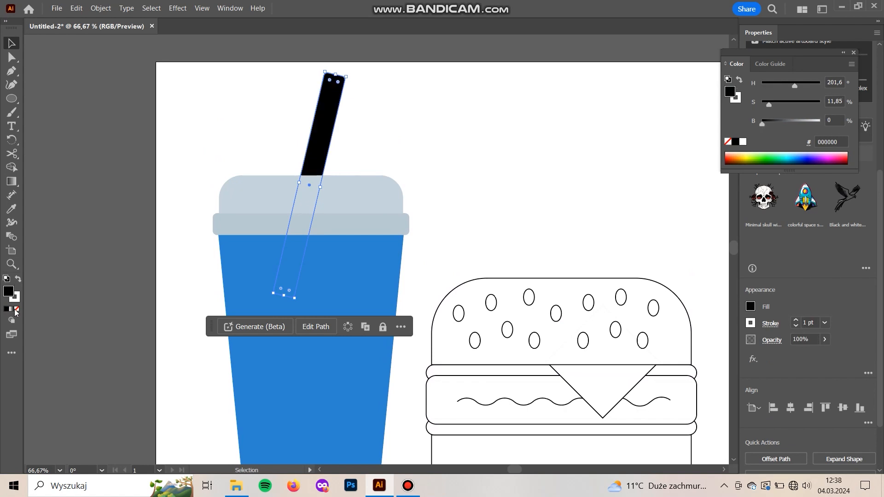
{"action": "key", "text": "x"}
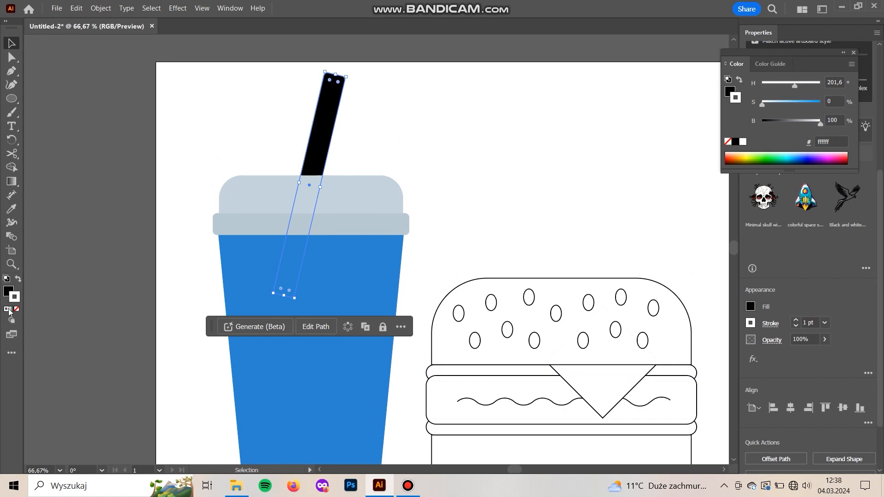
{"action": "left_click", "coordinate": [12, 309]}
{"action": "left_click", "coordinate": [18, 308]}
{"action": "double_click", "coordinate": [8, 291]}
{"action": "left_click_drag", "start_coordinate": [743, 216], "coordinate": [683, 165]}
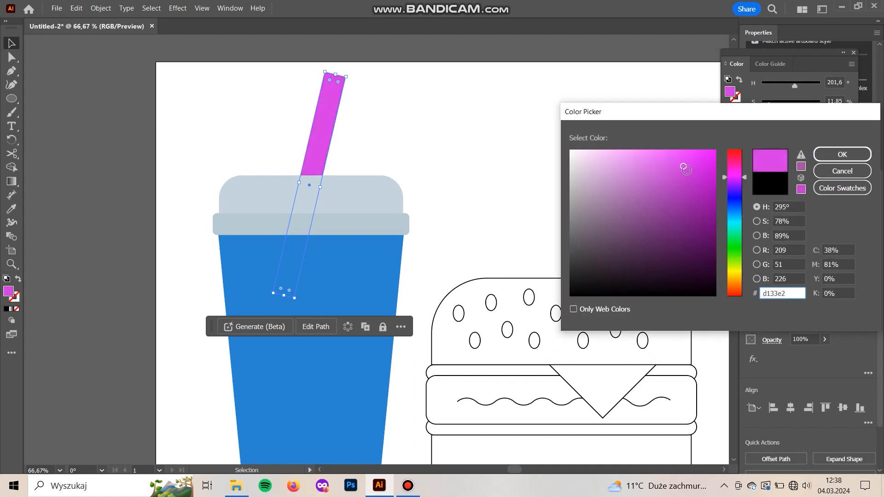
{"action": "left_click", "coordinate": [842, 154]}
{"action": "left_click_drag", "start_coordinate": [312, 136], "coordinate": [313, 140]}
{"action": "left_click", "coordinate": [454, 148]}
- Change the fill of the lid's upper part to light blue #c4e4f7
{"action": "key", "text": "space"}
{"action": "left_click_drag", "start_coordinate": [475, 215], "coordinate": [475, 190]}
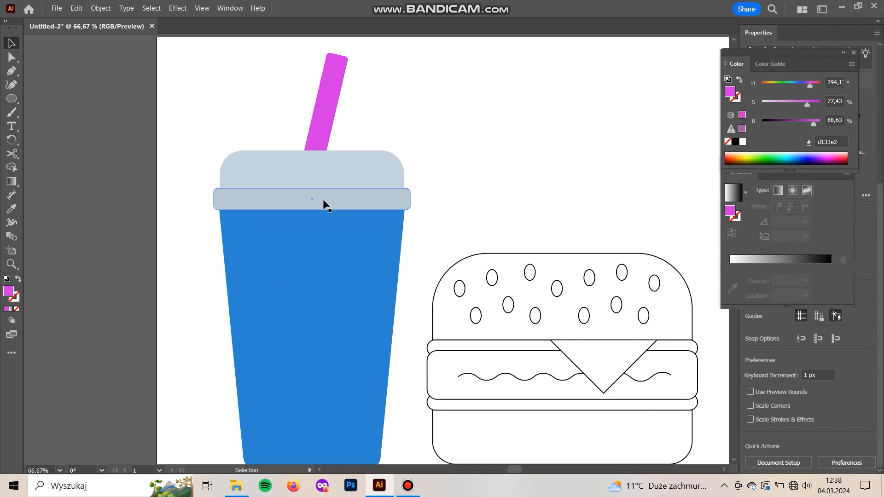
{"action": "left_click", "coordinate": [232, 183]}
{"action": "double_click", "coordinate": [10, 295]}
{"action": "left_click_drag", "start_coordinate": [589, 160], "coordinate": [600, 154]}
{"action": "left_click", "coordinate": [841, 154]}
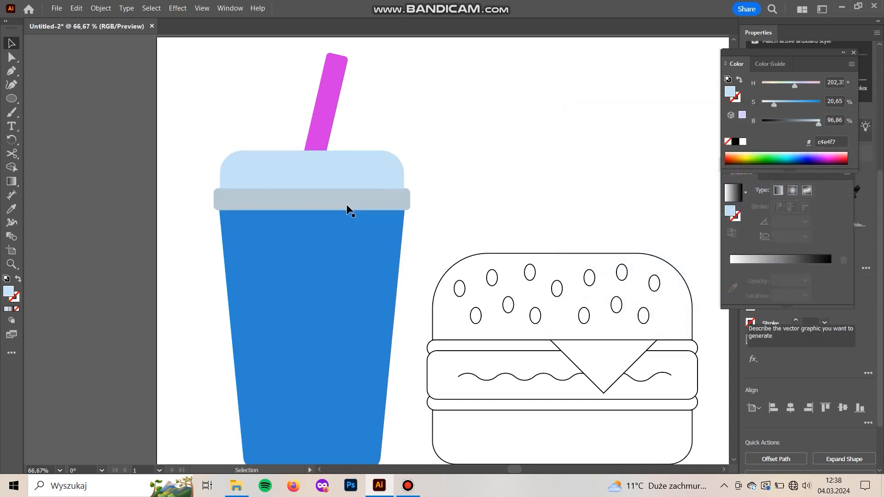
- Recolour the rim band to a slightly darker light blue, #b3d6e5
{"action": "left_click", "coordinate": [349, 205]}
{"action": "double_click", "coordinate": [8, 294]}
{"action": "left_click_drag", "start_coordinate": [591, 168], "coordinate": [602, 164]}
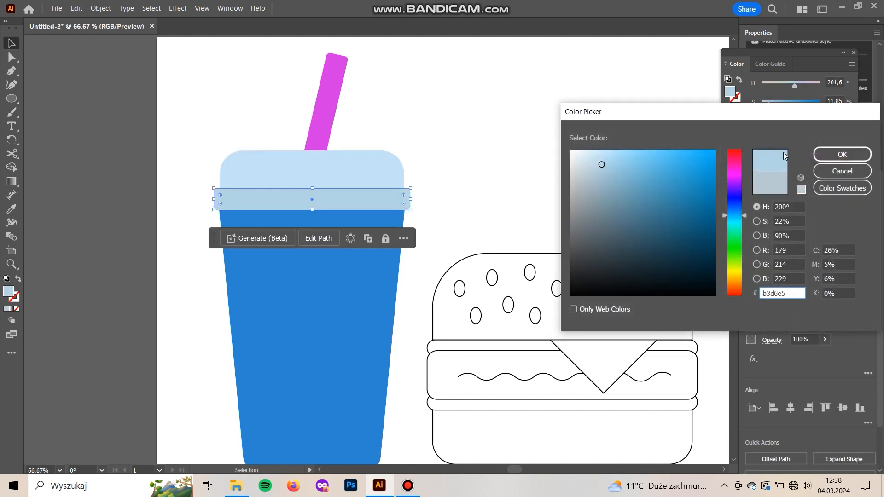
{"action": "left_click", "coordinate": [842, 154]}
{"action": "left_click", "coordinate": [405, 132]}
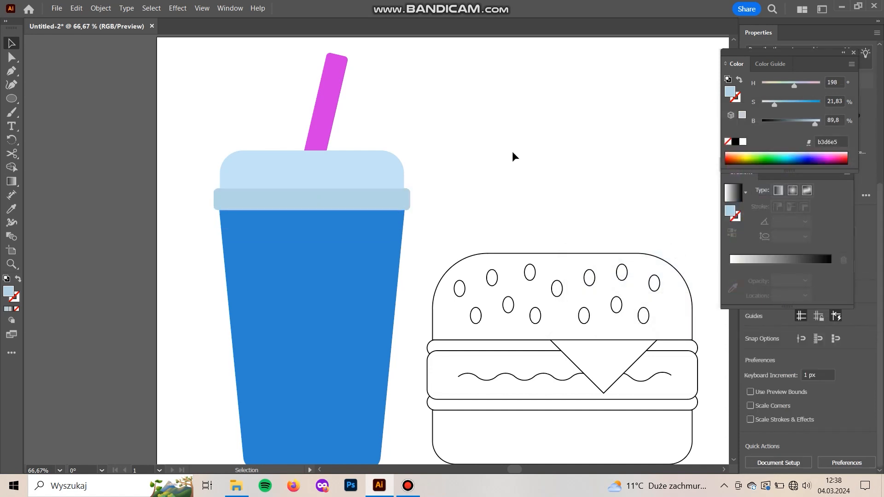
- Duplicate the cup body in place in front and shift the copy slightly to the right
{"action": "key", "text": "ctrl+minus"}
{"action": "left_click_drag", "start_coordinate": [475, 203], "coordinate": [467, 174]}
{"action": "key", "text": "ctrl+plus"}
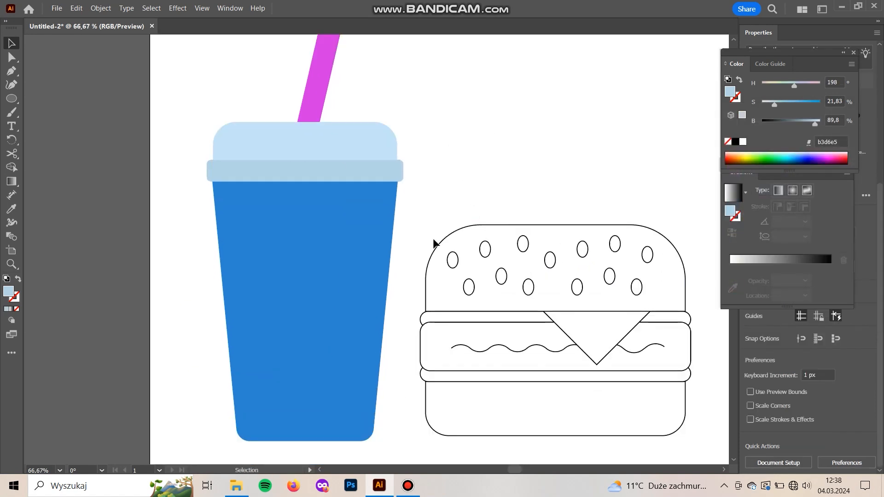
{"action": "left_click_drag", "start_coordinate": [458, 207], "coordinate": [466, 218]}
{"action": "left_click", "coordinate": [298, 328]}
{"action": "left_click_drag", "start_coordinate": [557, 241], "coordinate": [592, 198]}
{"action": "key", "text": "ctrl+c"}
{"action": "key", "text": "ctrl+f"}
{"action": "left_click_drag", "start_coordinate": [336, 322], "coordinate": [347, 319]}
- Trim the cup body and its shifted copy with Shape Builder, keeping a strip along the left edge, and fill the strip with #1f79b5
{"action": "left_click", "coordinate": [284, 383]}
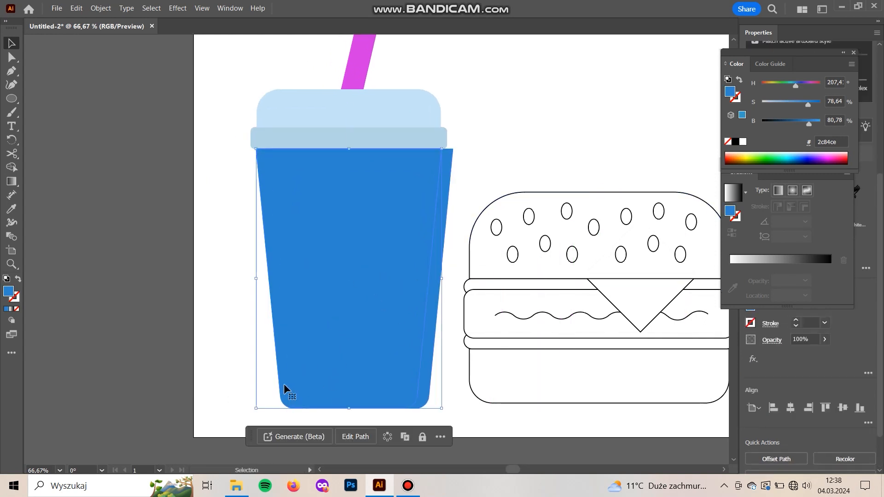
{"action": "left_click", "coordinate": [435, 346], "text": "shift"}
{"action": "left_click", "coordinate": [11, 167]}
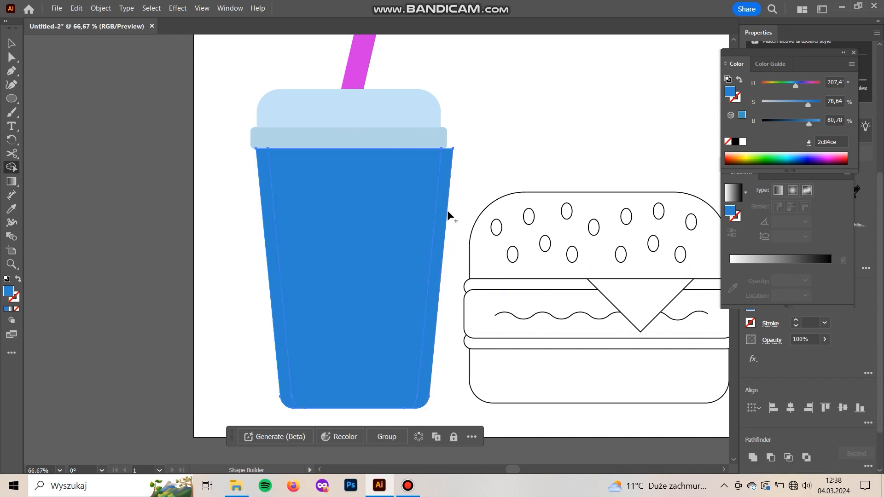
{"action": "left_click", "coordinate": [412, 227]}
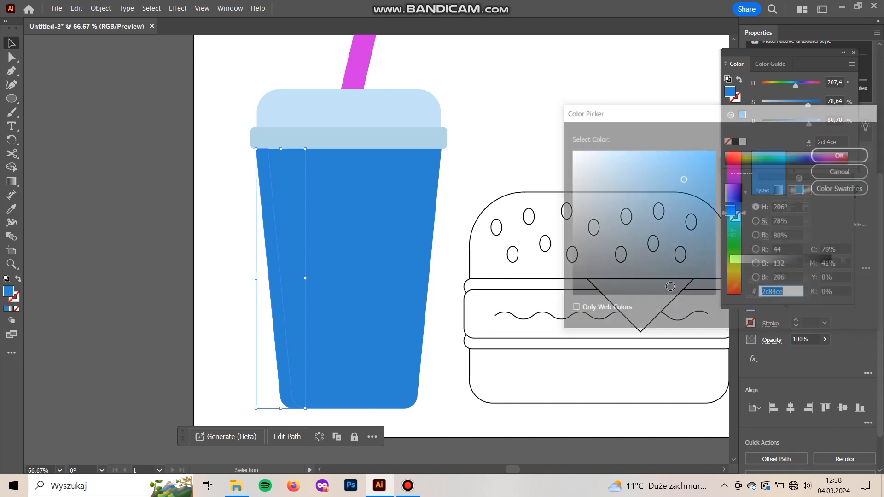
{"action": "left_click_drag", "start_coordinate": [690, 183], "coordinate": [690, 188]}
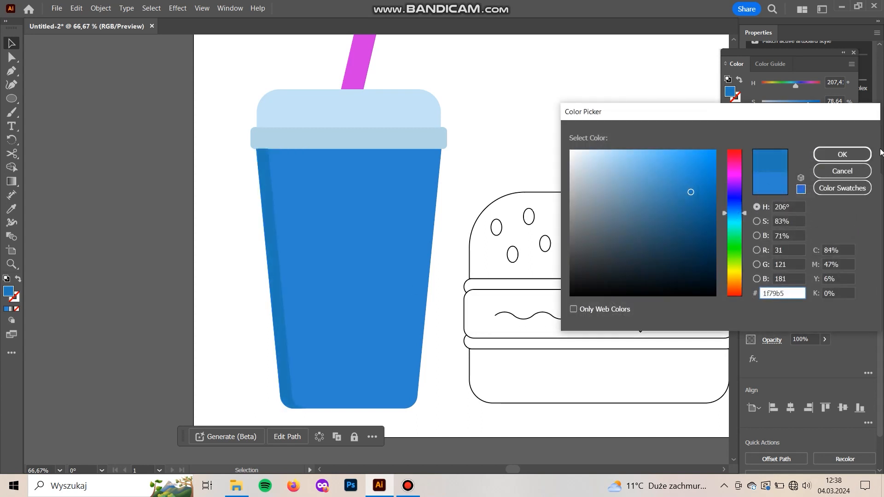
{"action": "left_click", "coordinate": [841, 154]}
- Duplicate the rim band in front and shift the copy slightly to the right
{"action": "left_click", "coordinate": [351, 141]}
{"action": "left_click_drag", "start_coordinate": [314, 151], "coordinate": [318, 153]}
{"action": "left_click", "coordinate": [497, 134]}
- Cut away the shifted rim band copy with Shape Builder, leaving a narrow strip at the band's left end
{"action": "left_click", "coordinate": [256, 141]}
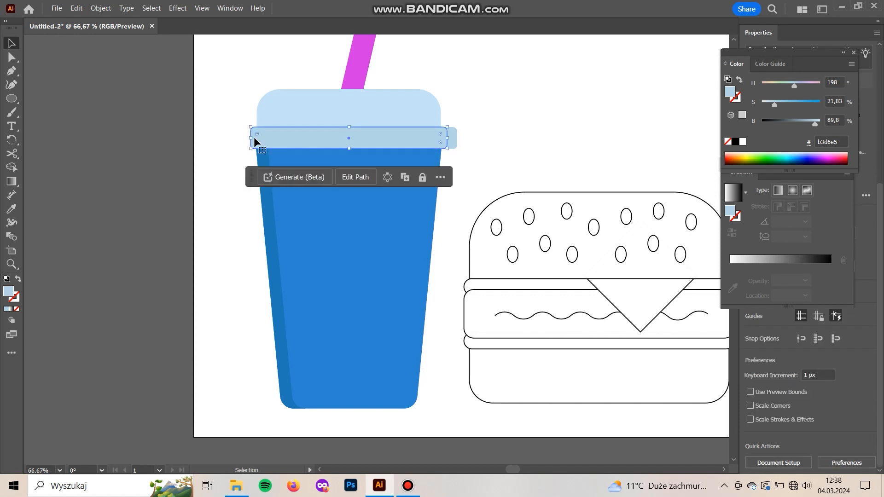
{"action": "left_click", "coordinate": [442, 142]}
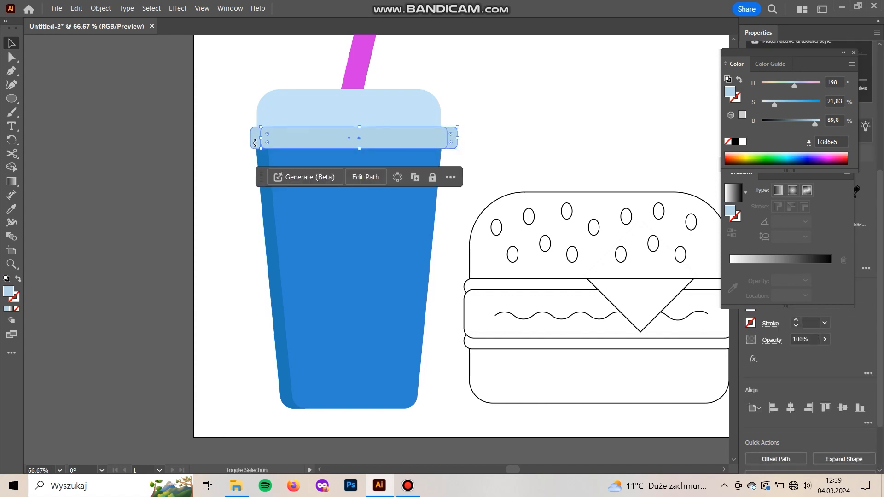
{"action": "left_click", "coordinate": [256, 138], "text": "shift"}
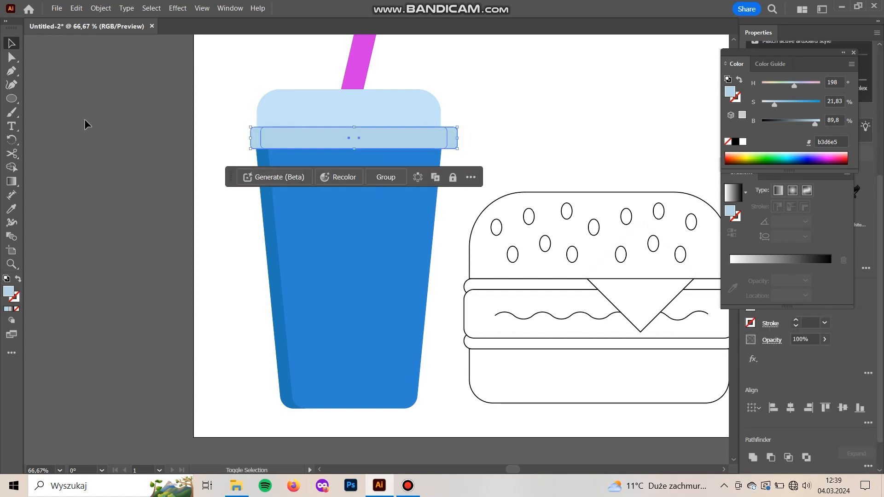
{"action": "left_click", "coordinate": [11, 167]}
{"action": "left_click", "coordinate": [451, 138], "text": "alt"}
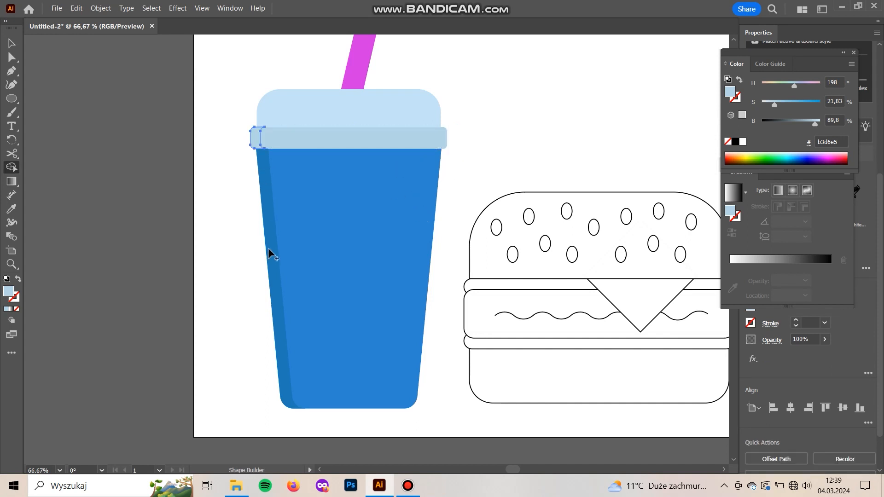
- Try to recolour the strip at the rim band's left end to #9fc2ce
{"action": "double_click", "coordinate": [8, 291]}
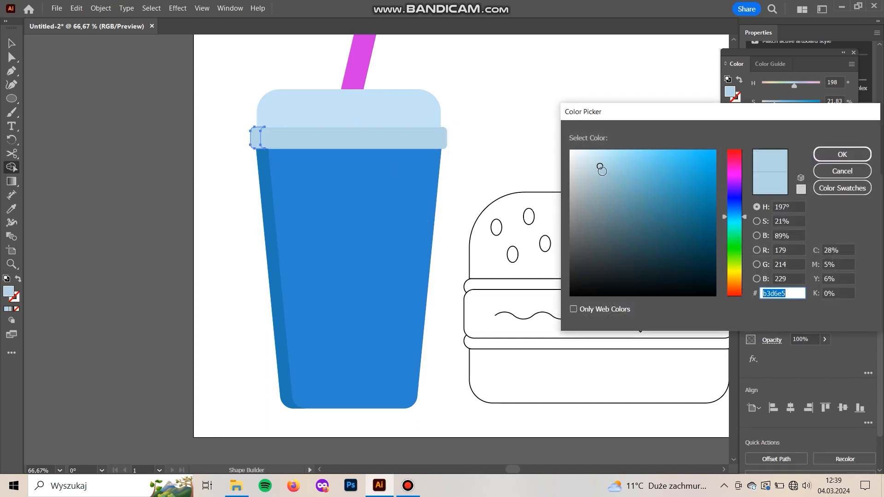
{"action": "left_click", "coordinate": [604, 177]}
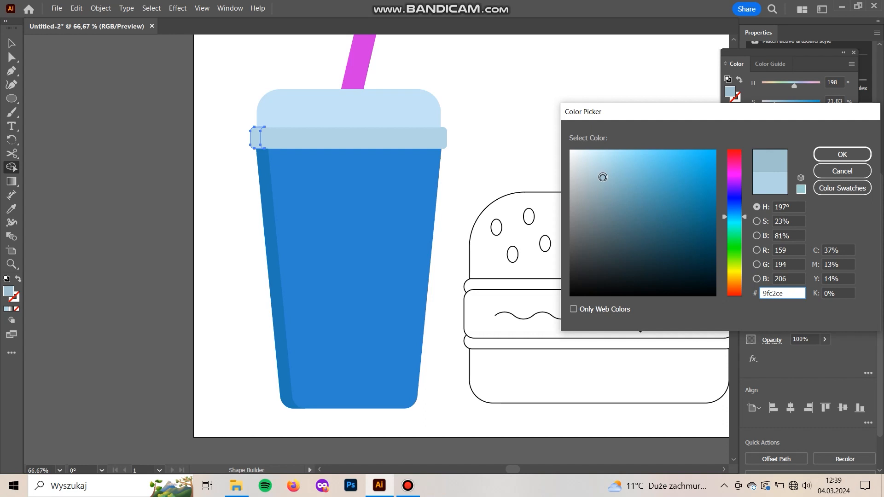
{"action": "left_click", "coordinate": [842, 154]}
{"action": "key", "text": "v"}
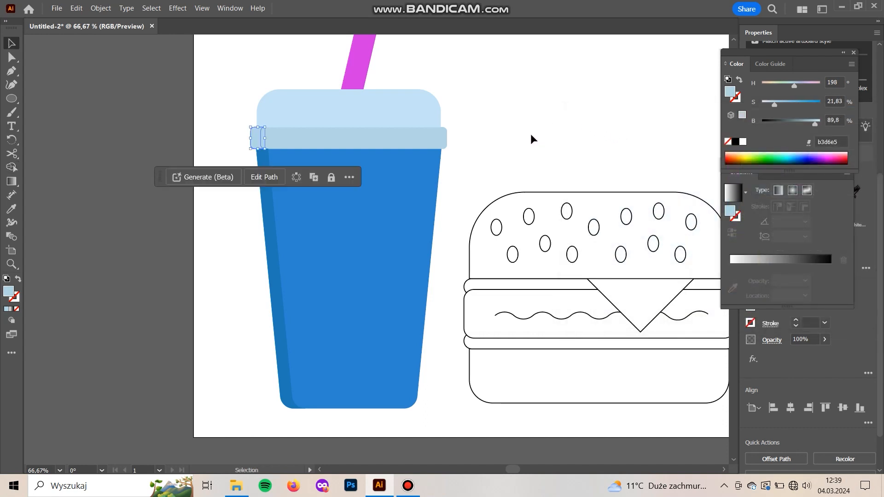
{"action": "left_click", "coordinate": [266, 143]}
{"action": "left_click_drag", "start_coordinate": [260, 137], "coordinate": [240, 175]}
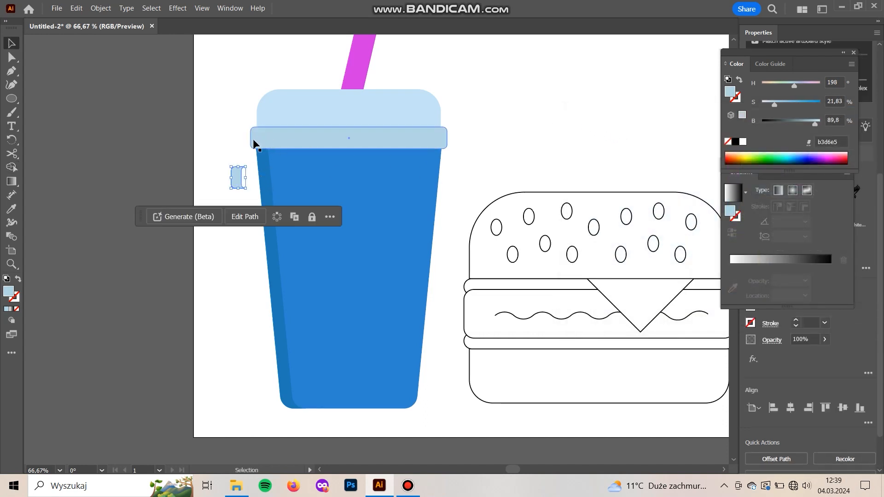
{"action": "key", "text": "ctrl+z"}
- Fill the strip at the rim band's left end with a slightly darker blue than the band
{"action": "double_click", "coordinate": [9, 295]}
{"action": "left_click", "coordinate": [610, 166]}
{"action": "left_click", "coordinate": [818, 155]}
{"action": "left_click", "coordinate": [509, 91]}
- Duplicate the lid's upper part in front and shift the copy slightly to the right
{"action": "left_click_drag", "start_coordinate": [534, 184], "coordinate": [570, 242]}
{"action": "key", "text": "ctrl+plus"}
{"action": "key", "text": "ctrl+plus"}
{"action": "key", "text": "ctrl+minus"}
{"action": "key", "text": "ctrl+minus"}
{"action": "left_click_drag", "start_coordinate": [619, 186], "coordinate": [540, 181]}
{"action": "left_click", "coordinate": [285, 168]}
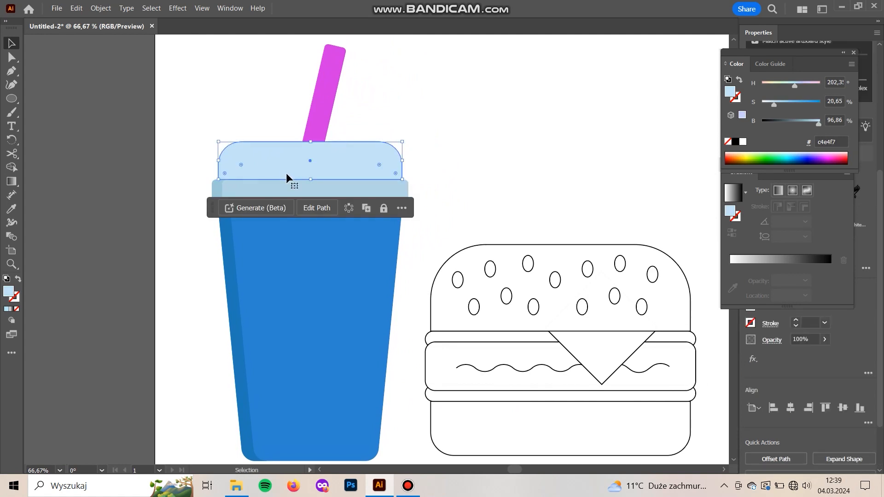
{"action": "mouse_move", "coordinate": [286, 176]}
{"action": "left_mouse_down"}
{"action": "mouse_move", "coordinate": [267, 178]}
{"action": "mouse_move", "coordinate": [278, 173]}
{"action": "left_mouse_up"}
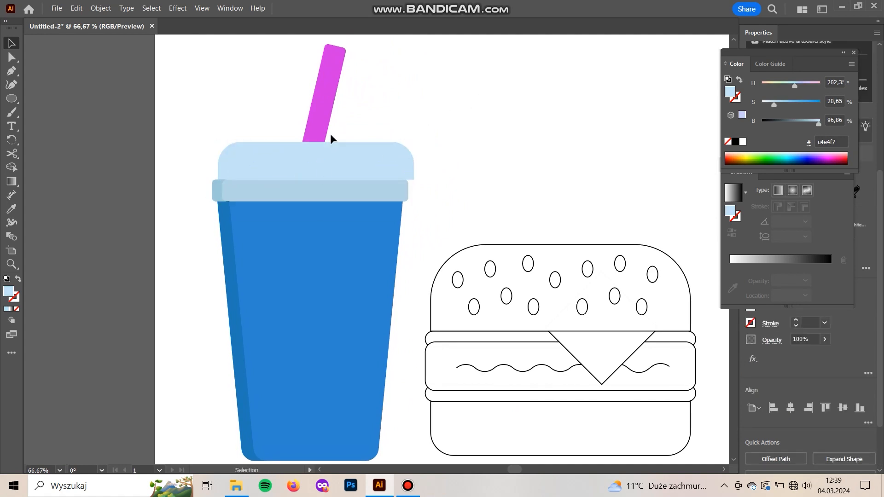
{"action": "left_click", "coordinate": [450, 104]}
- Trim the lid's upper part and its copy with Shape Builder, leaving a curved strip along the left edge
{"action": "left_click", "coordinate": [225, 165]}
{"action": "left_click", "coordinate": [408, 150]}
{"action": "left_click", "coordinate": [406, 161]}
{"action": "left_click", "coordinate": [221, 171], "text": "shift"}
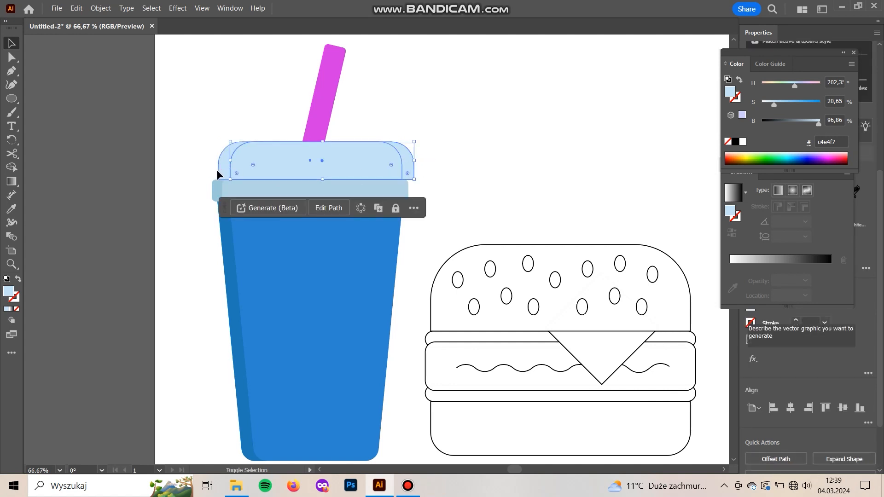
{"action": "left_click", "coordinate": [11, 167]}
{"action": "left_click", "coordinate": [334, 164]}
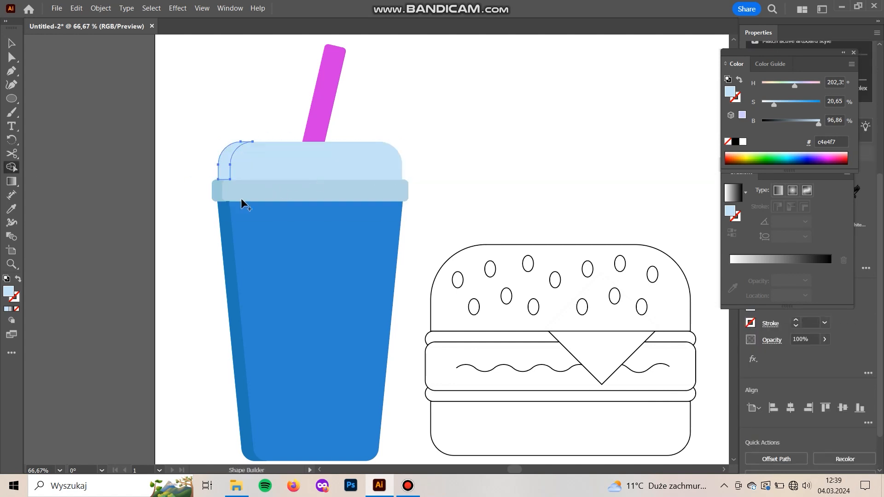
- Fill the curved strip on the lid's left edge with #afd9ef
{"action": "key", "text": "v"}
{"action": "double_click", "coordinate": [11, 293]}
{"action": "left_click", "coordinate": [606, 159]}
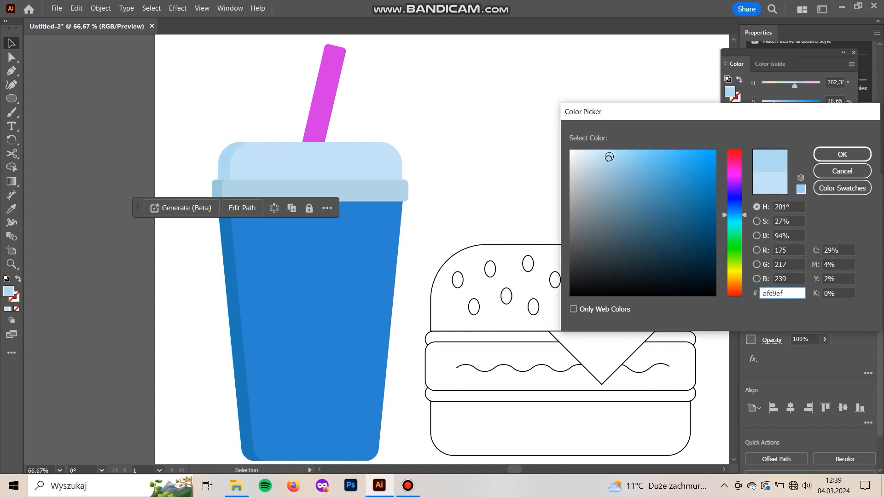
{"action": "left_click", "coordinate": [824, 156]}
{"action": "left_click", "coordinate": [539, 138]}
- Draw a straight slanted line with the Pen tool inside the cup body, running along its right edge
{"action": "mouse_move", "coordinate": [547, 183]}
{"action": "left_mouse_down"}
{"action": "mouse_move", "coordinate": [539, 153]}
{"action": "mouse_move", "coordinate": [542, 170]}
{"action": "left_mouse_up"}
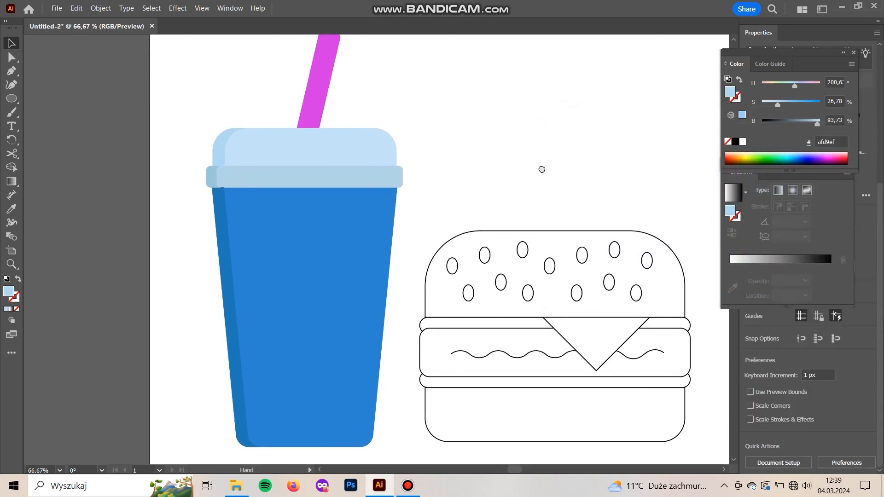
{"action": "scroll", "coordinate": [430, 203], "scroll_direction": "up", "scroll_amount": 1}
{"action": "scroll", "coordinate": [430, 189], "scroll_direction": "down", "scroll_amount": 2}
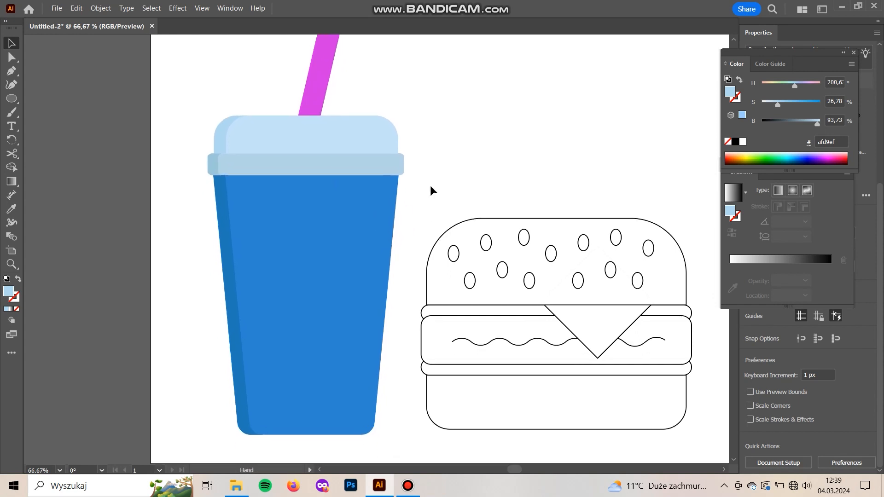
{"action": "key", "text": "p"}
{"action": "left_click", "coordinate": [380, 206]}
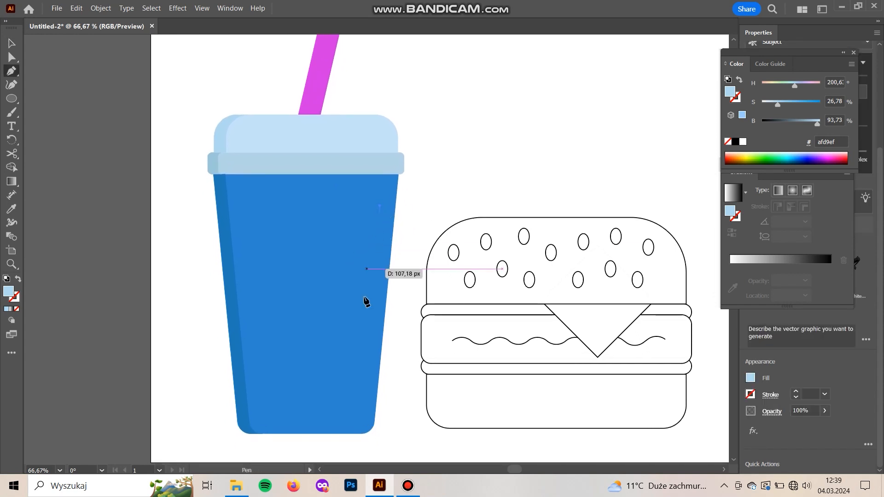
{"action": "left_click", "coordinate": [363, 374]}
{"action": "key", "text": "v"}
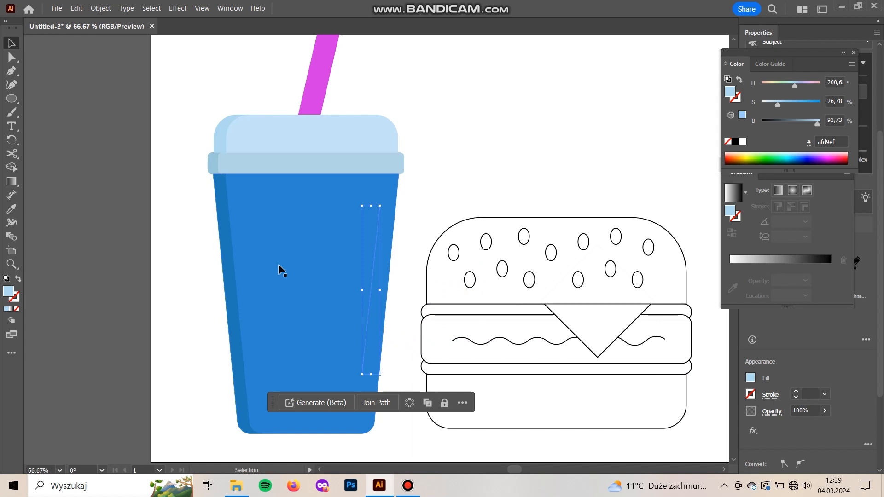
- Give the slanted line on the cup no fill and a #45a4e5 stroke, starting from the cup body's sampled blue
{"action": "key", "text": "i"}
{"action": "left_click", "coordinate": [312, 268]}
{"action": "left_click", "coordinate": [17, 280]}
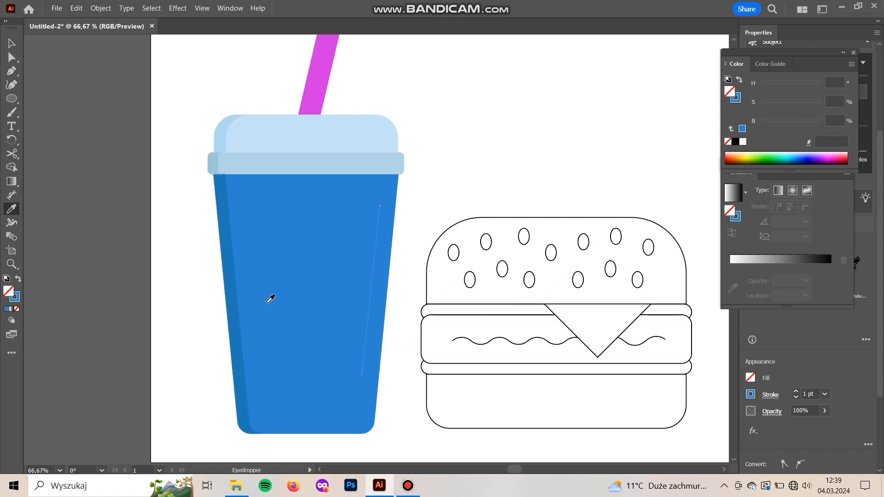
{"action": "double_click", "coordinate": [14, 297]}
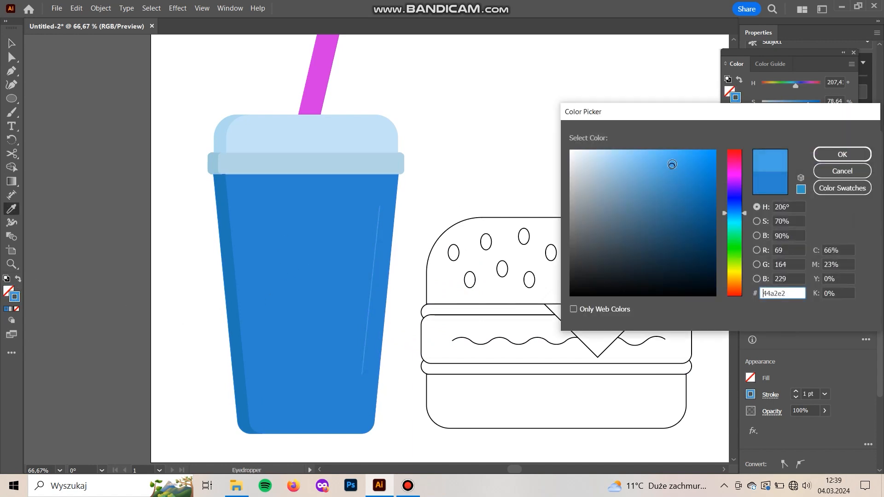
{"action": "left_click", "coordinate": [841, 154]}
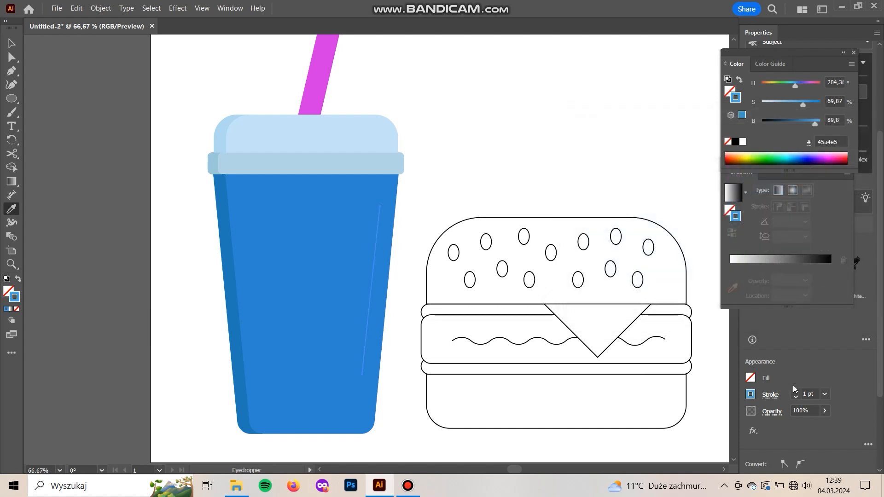
- Set the slanted line's stroke weight to 5 pt and apply the width profile that tapers at both ends
{"action": "left_click", "coordinate": [778, 396]}
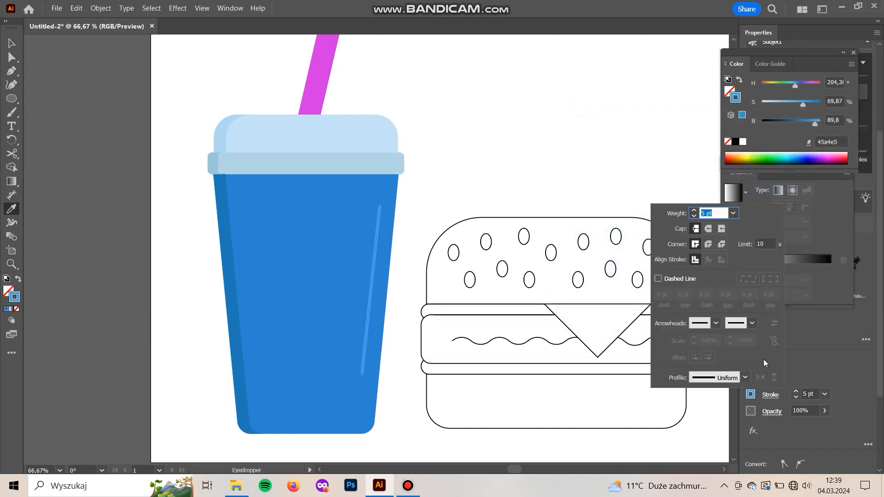
{"action": "left_click", "coordinate": [745, 377]}
{"action": "left_click", "coordinate": [708, 263]}
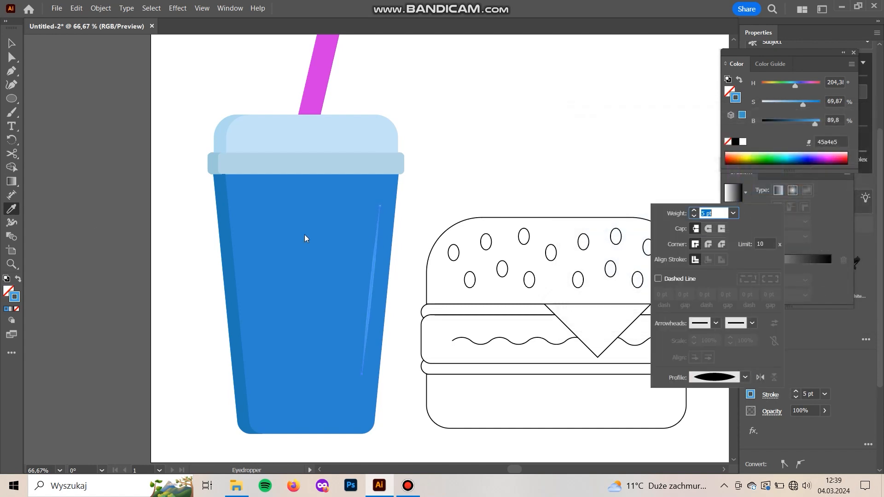
{"action": "left_click", "coordinate": [12, 44]}
{"action": "left_click", "coordinate": [446, 196]}
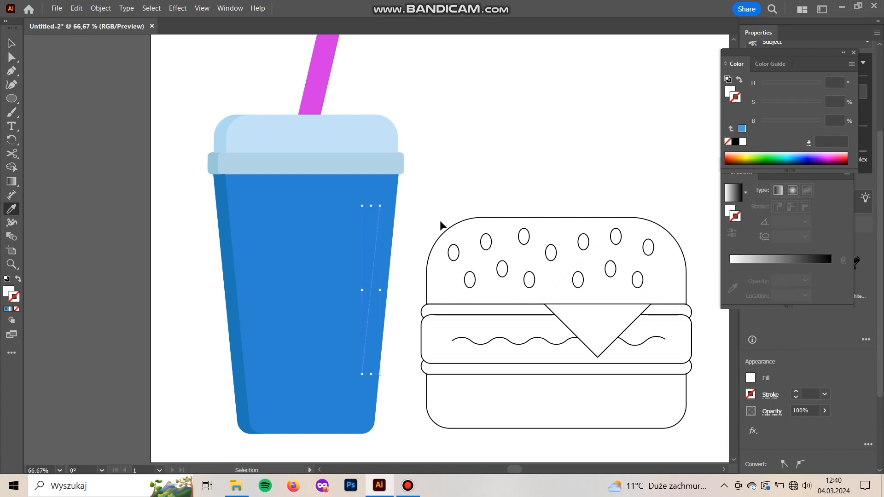
{"action": "key", "text": "v"}
{"action": "left_click", "coordinate": [475, 123]}
- Lighten the highlight line's stroke to #61b6e5 and nudge the line slightly closer to the cup body's right edge
{"action": "left_click", "coordinate": [365, 289]}
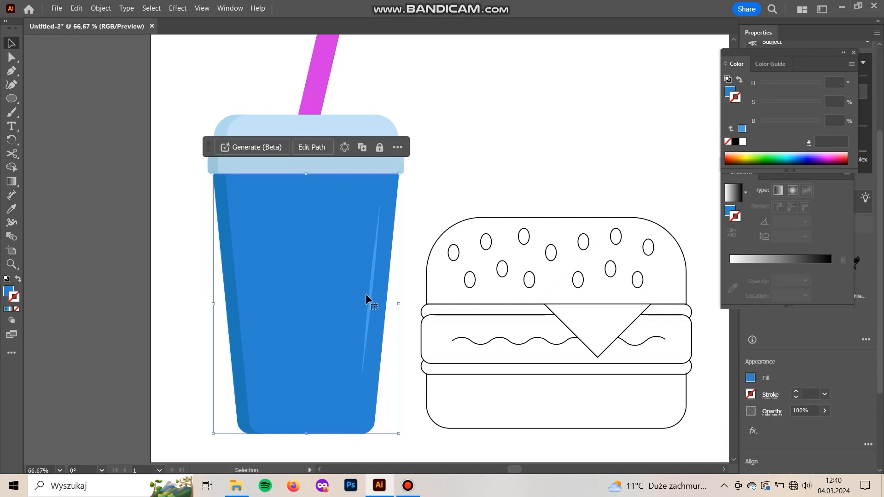
{"action": "left_click", "coordinate": [366, 298]}
{"action": "double_click", "coordinate": [15, 297]}
{"action": "left_click_drag", "start_coordinate": [655, 151], "coordinate": [653, 164]}
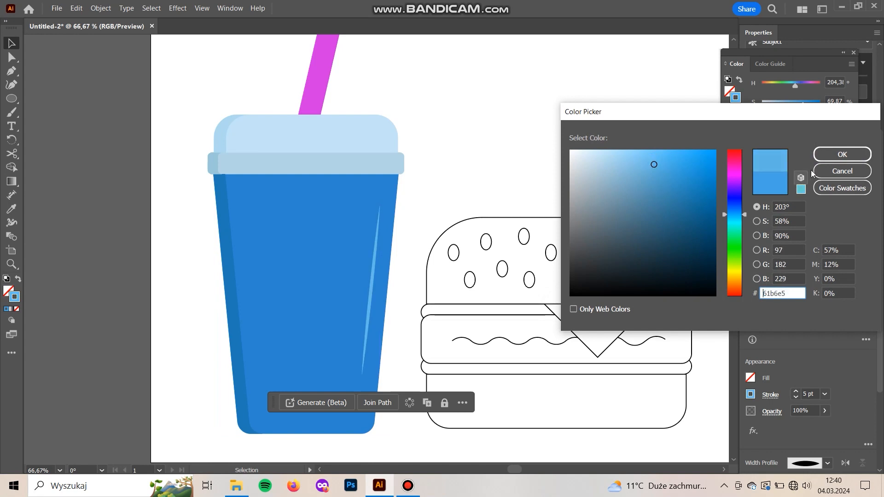
{"action": "left_click", "coordinate": [842, 154]}
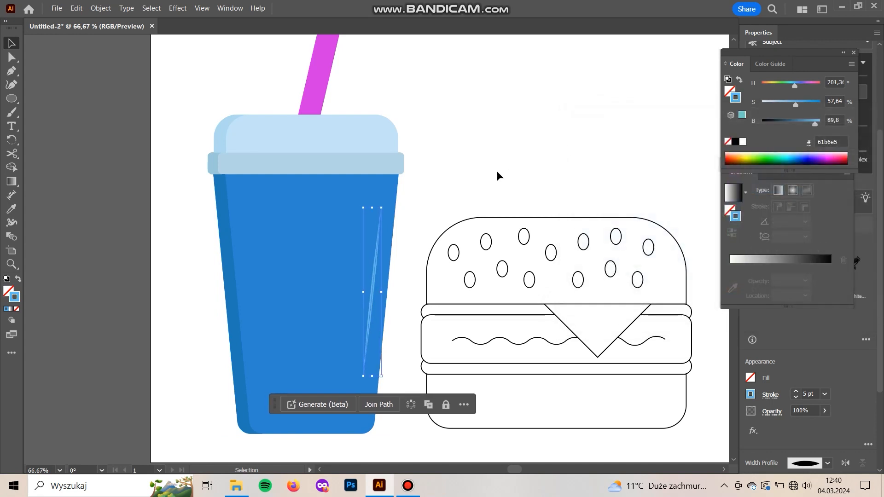
{"action": "left_click", "coordinate": [498, 181]}
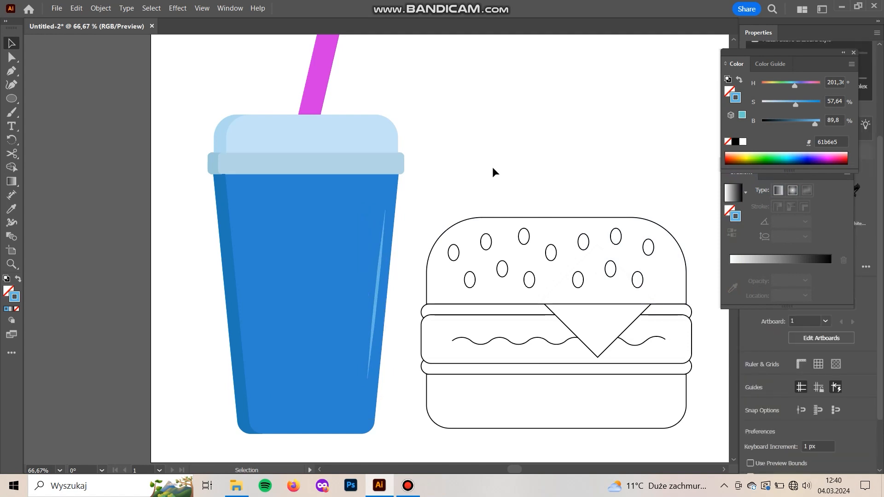
- Rotate the highlight line slightly so it runs more parallel to the cup body's right edge
{"action": "left_click", "coordinate": [366, 355]}
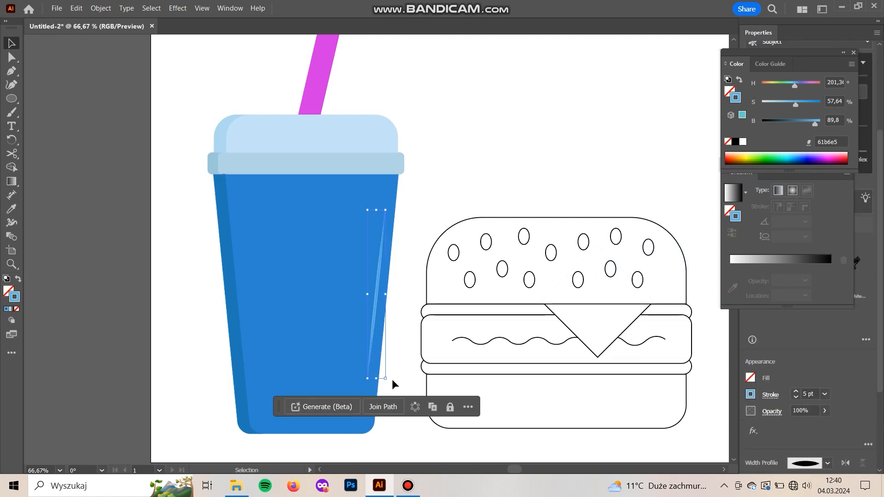
{"action": "left_click", "coordinate": [401, 338]}
{"action": "scroll", "coordinate": [400, 340], "scroll_direction": "up", "scroll_amount": 3}
{"action": "left_click", "coordinate": [346, 350]}
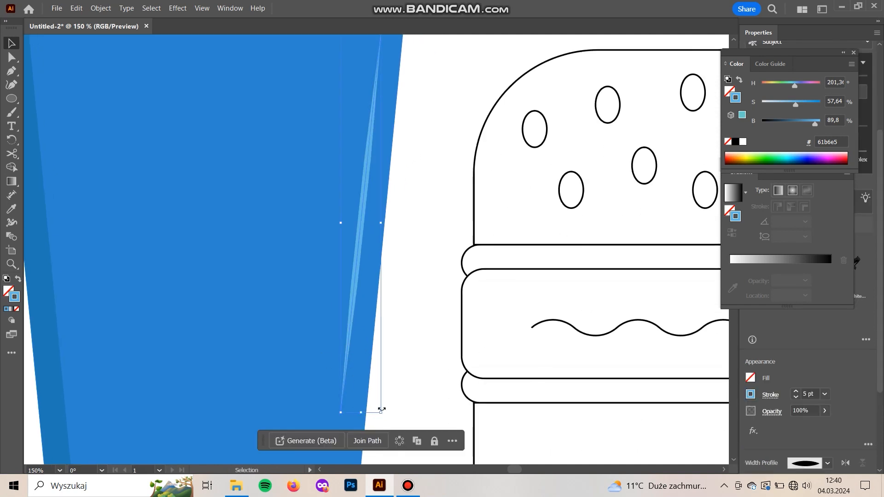
{"action": "left_click_drag", "start_coordinate": [386, 416], "coordinate": [388, 415]}
{"action": "left_click", "coordinate": [429, 269]}
{"action": "scroll", "coordinate": [431, 273], "scroll_direction": "down", "scroll_amount": 2}
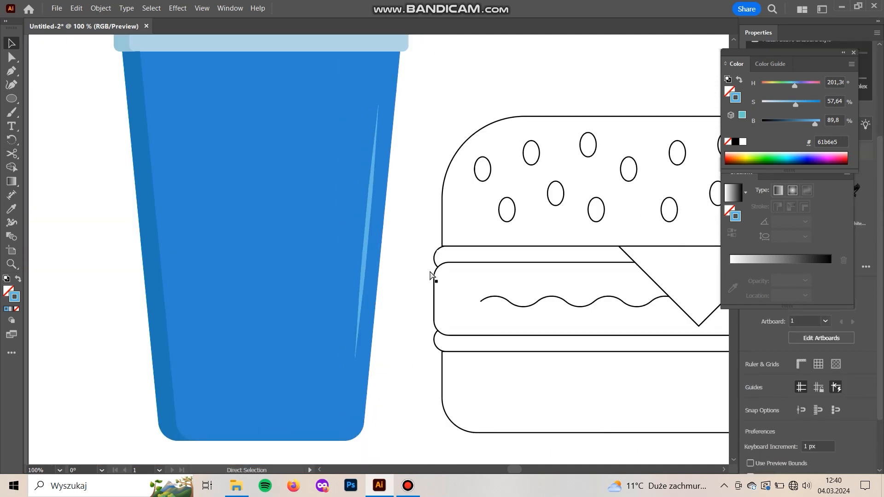
{"action": "scroll", "coordinate": [436, 273], "scroll_direction": "up", "scroll_amount": 1}
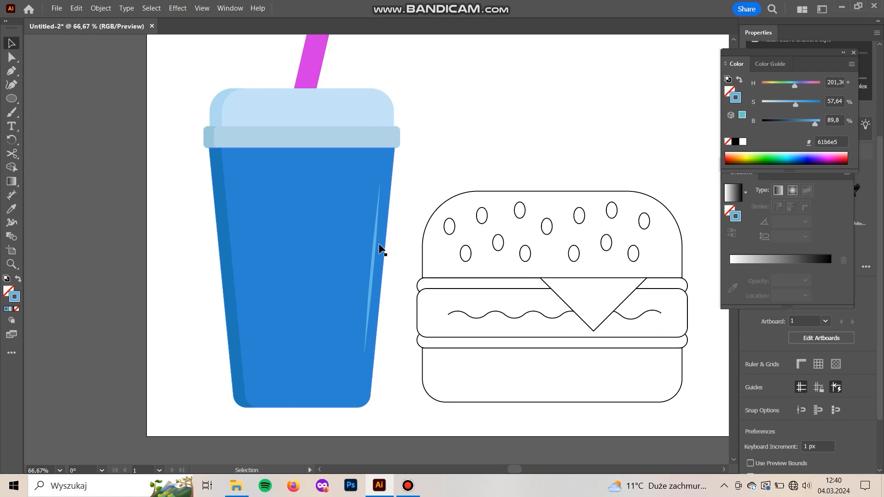
- Move the highlight line slightly higher along the cup body's right edge
{"action": "left_click_drag", "start_coordinate": [374, 242], "coordinate": [375, 225]}
{"action": "left_click", "coordinate": [462, 150]}
- Duplicate the cup's highlight line onto the straw, shorten it to the visible straw length and rotate it to match the straw's slant
{"action": "mouse_move", "coordinate": [468, 74]}
{"action": "left_mouse_down"}
{"action": "mouse_move", "coordinate": [474, 177]}
{"action": "mouse_move", "coordinate": [472, 165]}
{"action": "left_mouse_up"}
{"action": "left_click_drag", "start_coordinate": [450, 216], "coordinate": [465, 229]}
{"action": "key", "text": "ctrl+plus"}
{"action": "left_click_drag", "start_coordinate": [452, 171], "coordinate": [446, 218]}
{"action": "left_click_drag", "start_coordinate": [396, 414], "coordinate": [325, 150]}
{"action": "left_click_drag", "start_coordinate": [334, 65], "coordinate": [333, 189]}
{"action": "left_click_drag", "start_coordinate": [325, 231], "coordinate": [318, 128]}
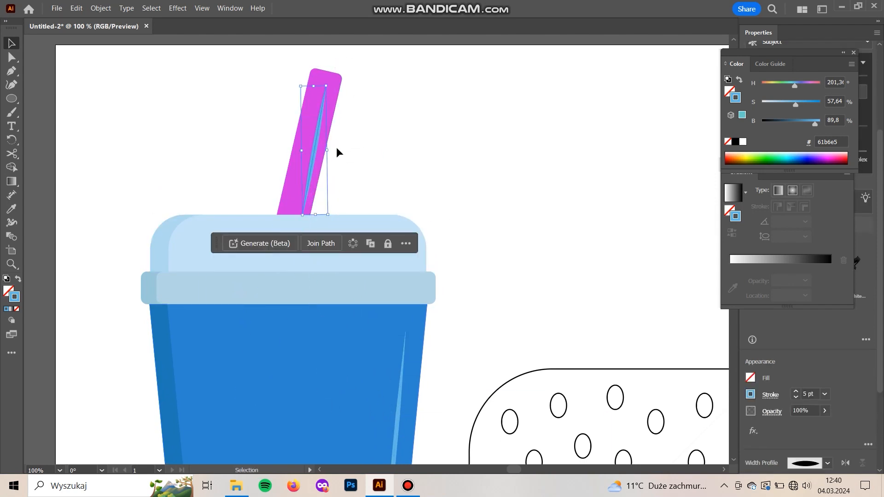
{"action": "left_click_drag", "start_coordinate": [330, 87], "coordinate": [355, 84]}
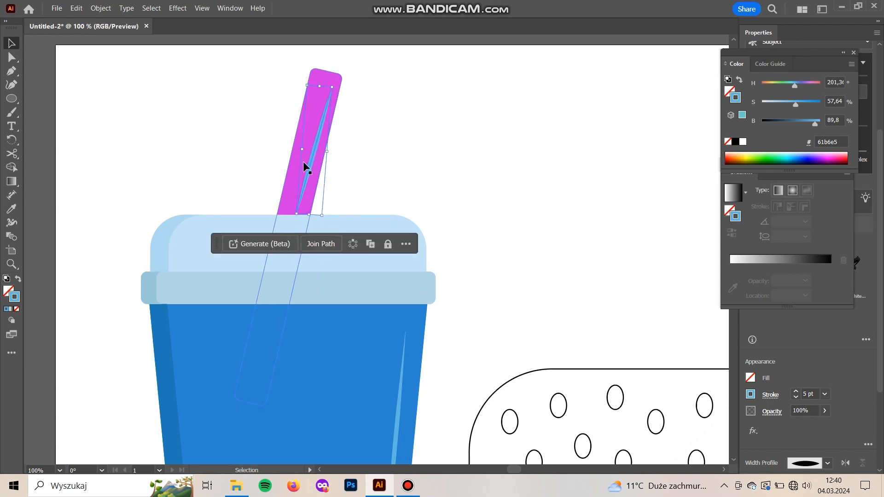
- Set the straw highlight line's stroke weight to 3 pt and fit a slightly shortened line near the straw's right edge
{"action": "left_click", "coordinate": [795, 398]}
{"action": "left_click", "coordinate": [795, 398]}
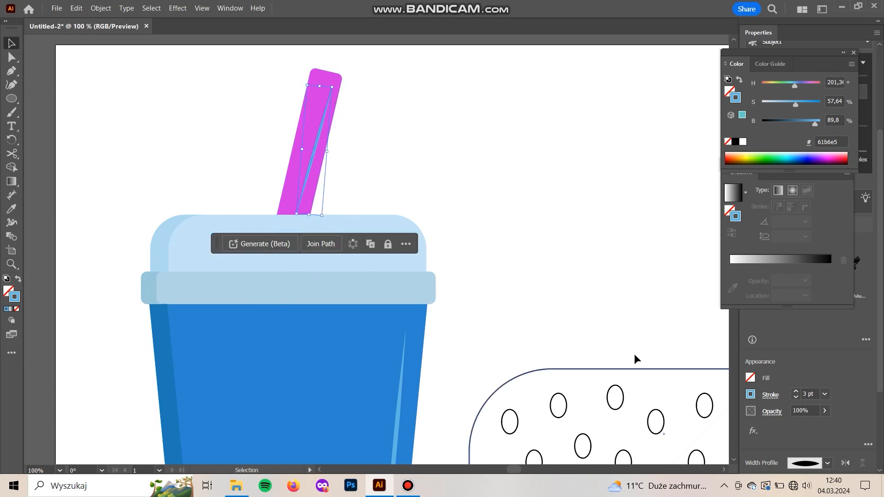
{"action": "left_click_drag", "start_coordinate": [300, 213], "coordinate": [306, 199]}
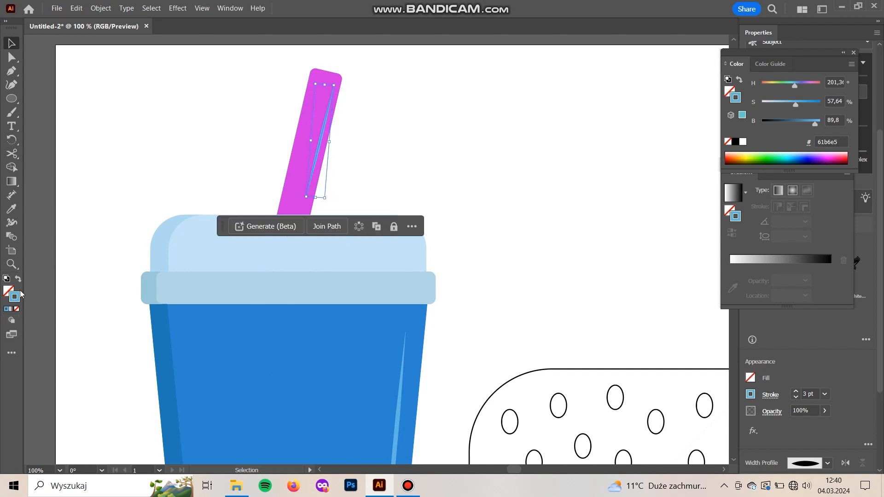
- Give the straw highlight line no fill and a #e890f4 stroke, starting from the straw's sampled magenta
{"action": "key", "text": "i"}
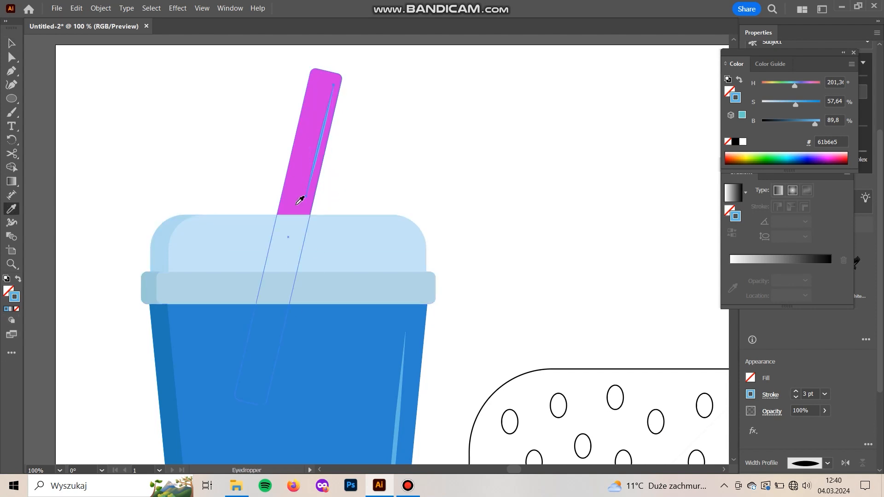
{"action": "left_click", "coordinate": [302, 199]}
{"action": "left_click", "coordinate": [18, 278]}
{"action": "double_click", "coordinate": [17, 293]}
{"action": "left_click_drag", "start_coordinate": [662, 161], "coordinate": [635, 152]}
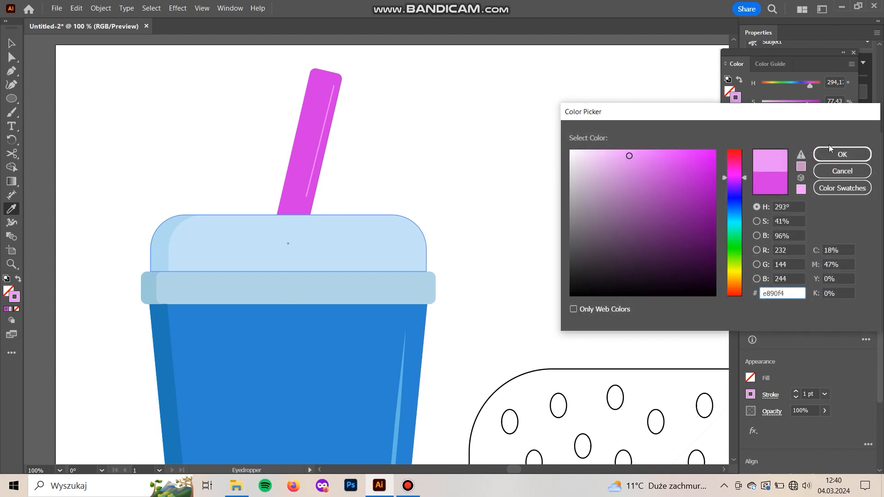
{"action": "left_click", "coordinate": [834, 154]}
- Apply the width profile that tapers at both ends to the straw highlight line and set its stroke weight to 3 pt
{"action": "left_click", "coordinate": [769, 396]}
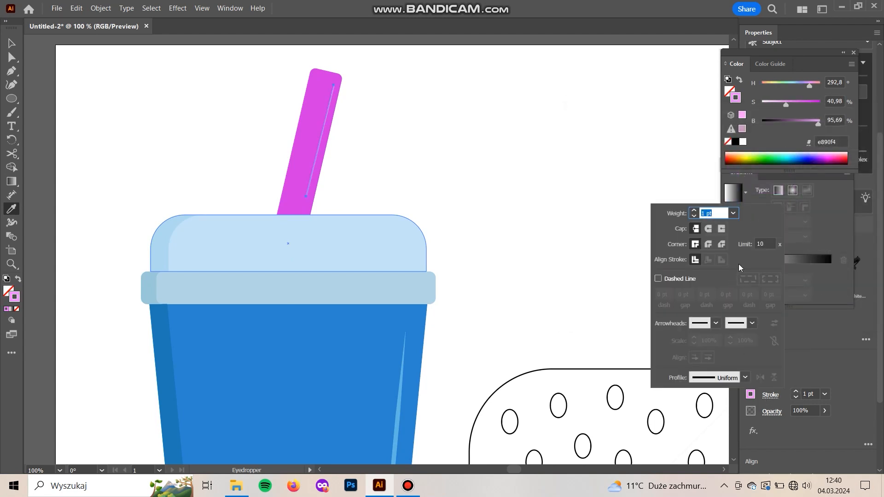
{"action": "left_click", "coordinate": [740, 378]}
{"action": "left_click", "coordinate": [721, 265]}
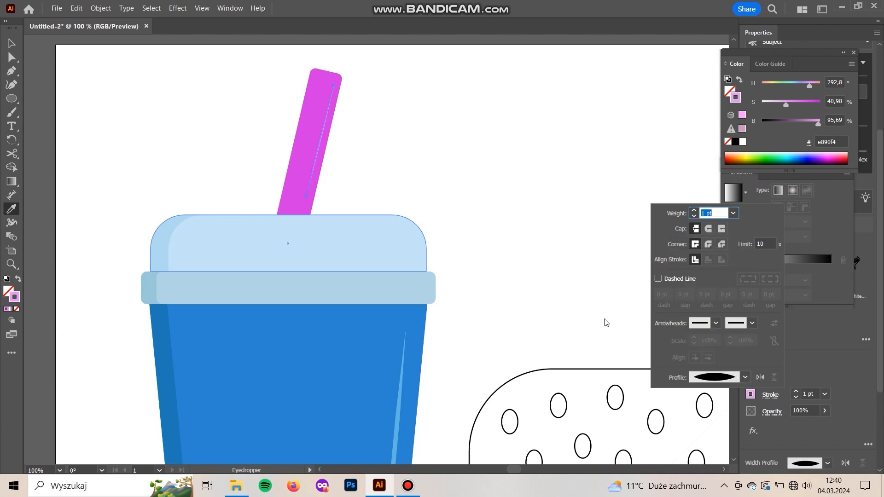
{"action": "left_click", "coordinate": [850, 359]}
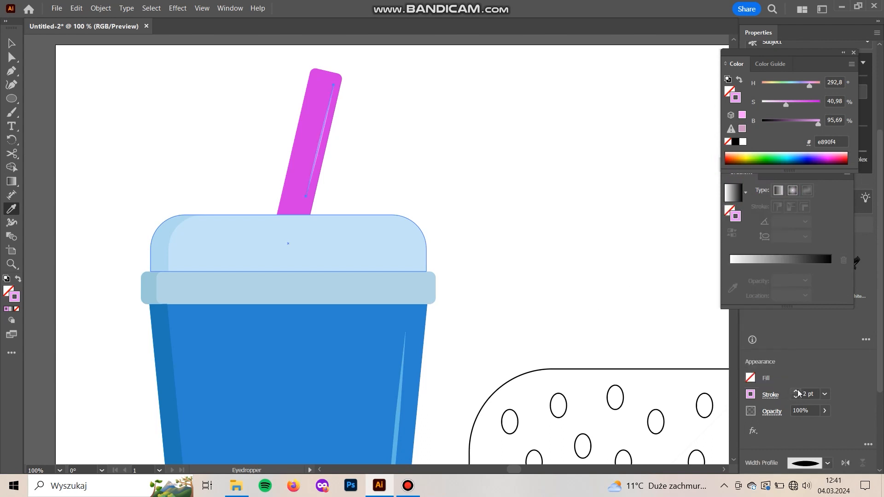
{"action": "left_click", "coordinate": [797, 394]}
- Lighten the straw highlight line's stroke to #eca5f9
{"action": "key", "text": "v"}
{"action": "left_click", "coordinate": [477, 168]}
{"action": "left_click", "coordinate": [316, 156]}
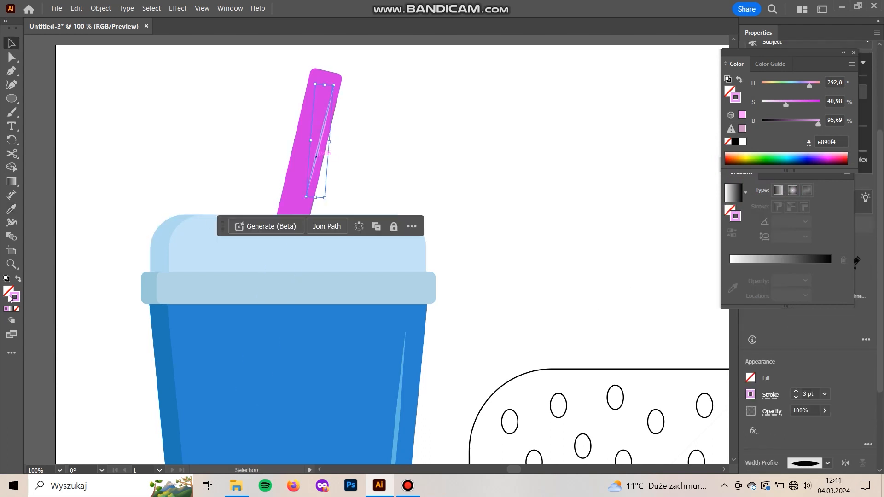
{"action": "double_click", "coordinate": [15, 301]}
{"action": "left_click", "coordinate": [622, 155]}
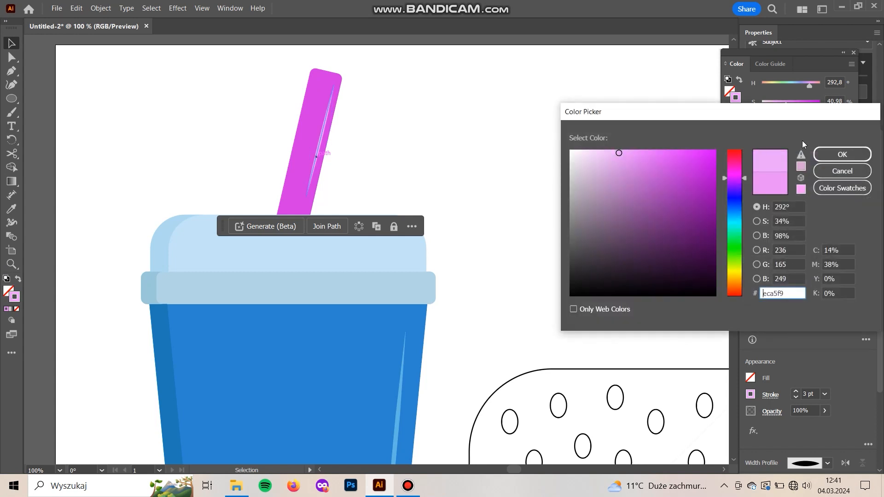
{"action": "left_click", "coordinate": [842, 155]}
{"action": "left_click", "coordinate": [501, 252]}
- Rotate the straw highlight line slightly so it runs more parallel to the straw's right edge
{"action": "key", "text": "ctrl+minus"}
{"action": "key", "text": "ctrl+minus"}
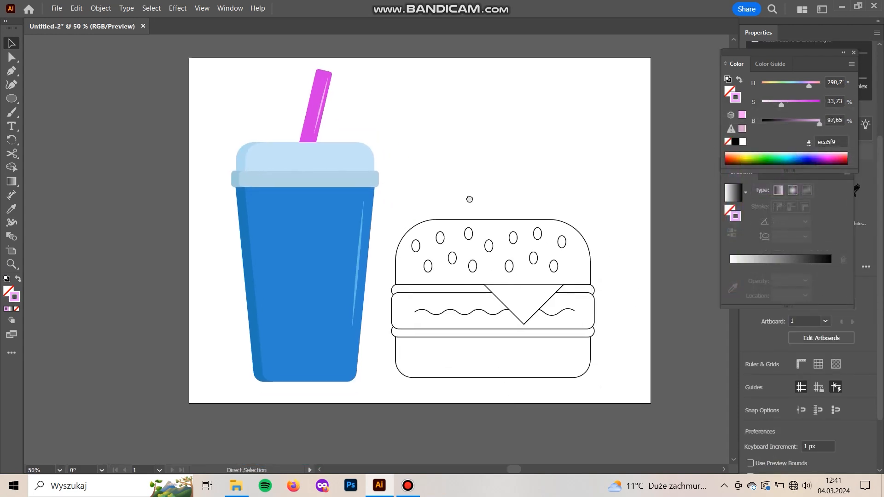
{"action": "left_click_drag", "start_coordinate": [469, 199], "coordinate": [472, 210]}
{"action": "scroll", "coordinate": [351, 148], "scroll_direction": "up", "scroll_amount": 3}
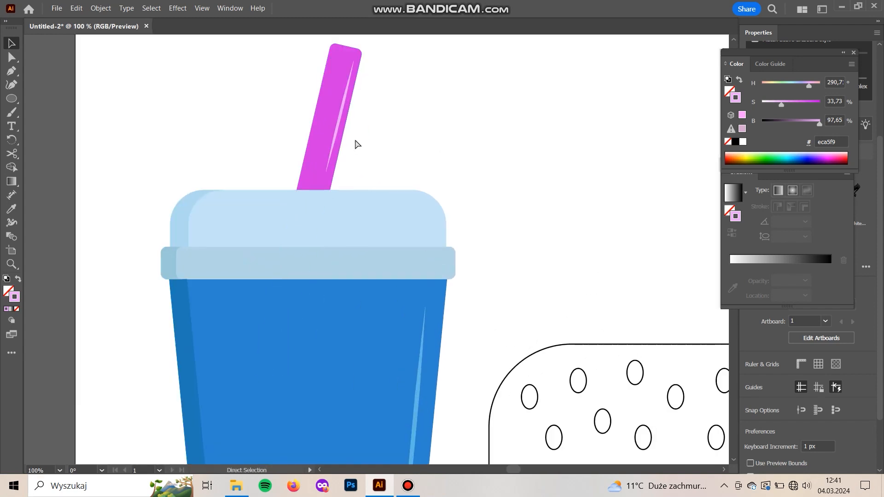
{"action": "left_click", "coordinate": [327, 210]}
{"action": "left_click_drag", "start_coordinate": [343, 233], "coordinate": [345, 242]}
{"action": "left_click", "coordinate": [421, 198]}
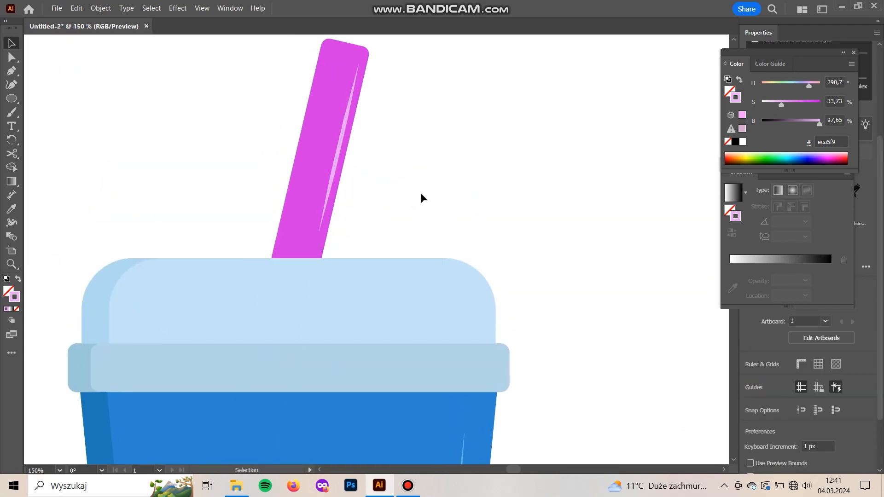
- Nudge the cup body's highlight line and fine-tune its angle to follow the cup's right edge
{"action": "scroll", "coordinate": [483, 229], "scroll_direction": "down", "scroll_amount": 10}
{"action": "left_click_drag", "start_coordinate": [410, 247], "coordinate": [412, 243]}
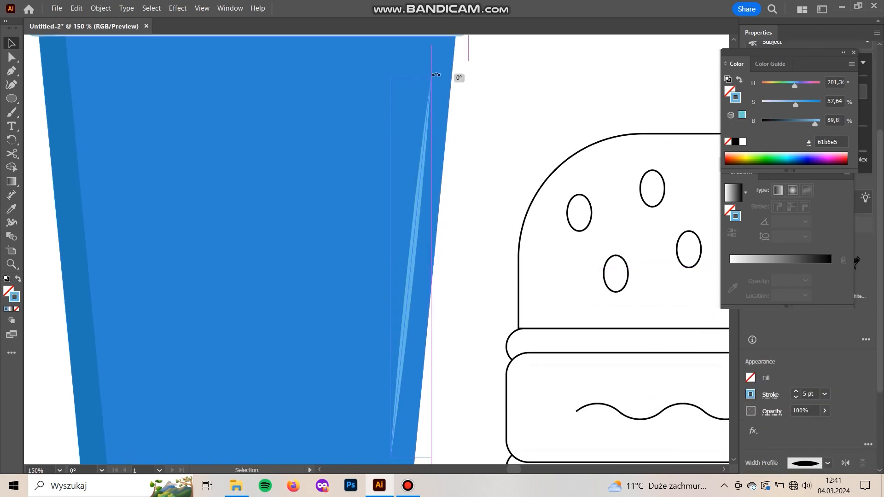
{"action": "left_click", "coordinate": [468, 142]}
{"action": "left_click", "coordinate": [423, 117]}
{"action": "scroll", "coordinate": [454, 318], "scroll_direction": "down", "scroll_amount": 3}
{"action": "left_click_drag", "start_coordinate": [443, 409], "coordinate": [442, 416]}
{"action": "left_click", "coordinate": [456, 315]}
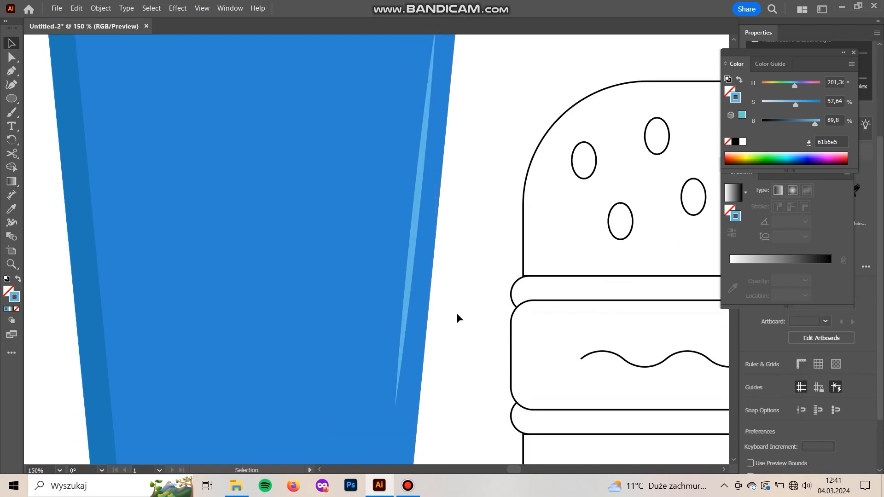
- Swap the fill and stroke of the top and bottom burger buns and remove their outline
{"action": "key", "text": "ctrl+minus"}
{"action": "key", "text": "ctrl+minus"}
{"action": "key", "text": "ctrl+minus"}
{"action": "key", "text": "v"}
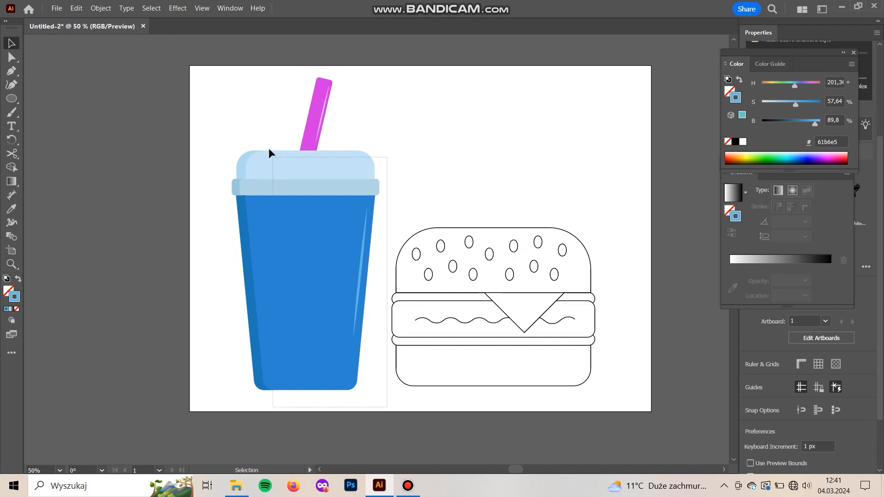
{"action": "left_click", "coordinate": [301, 238]}
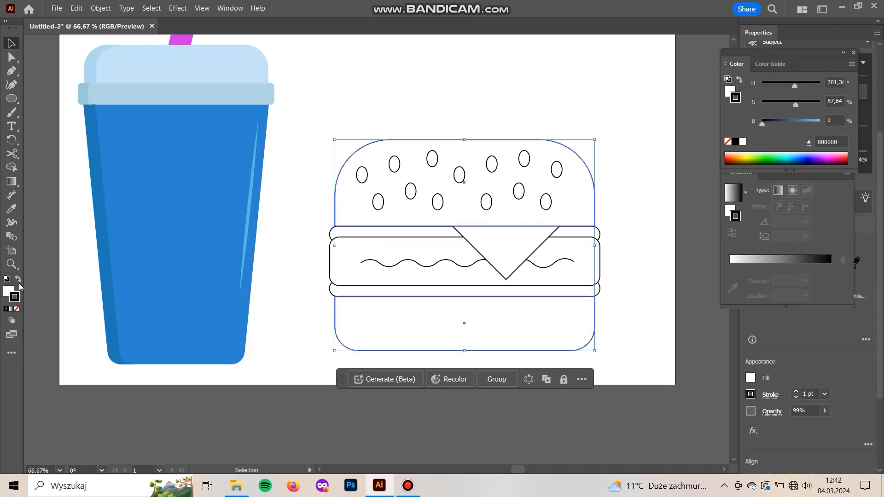
{"action": "left_click", "coordinate": [18, 279]}
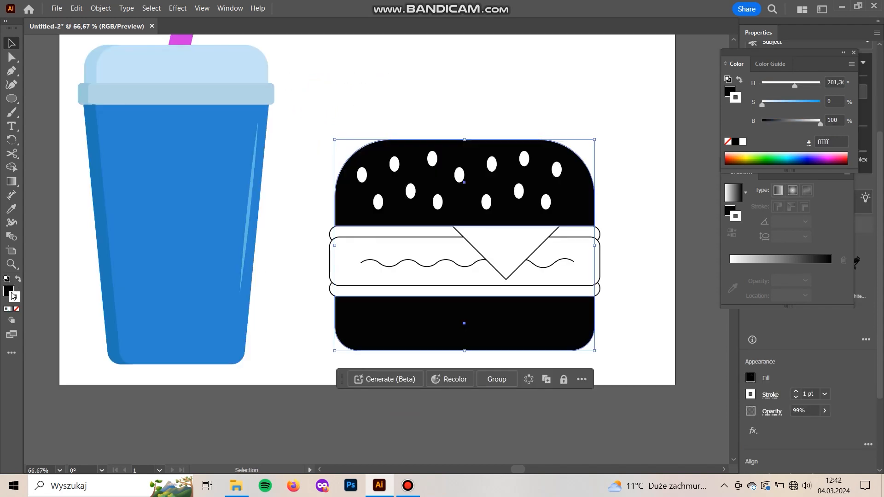
{"action": "left_click", "coordinate": [17, 309]}
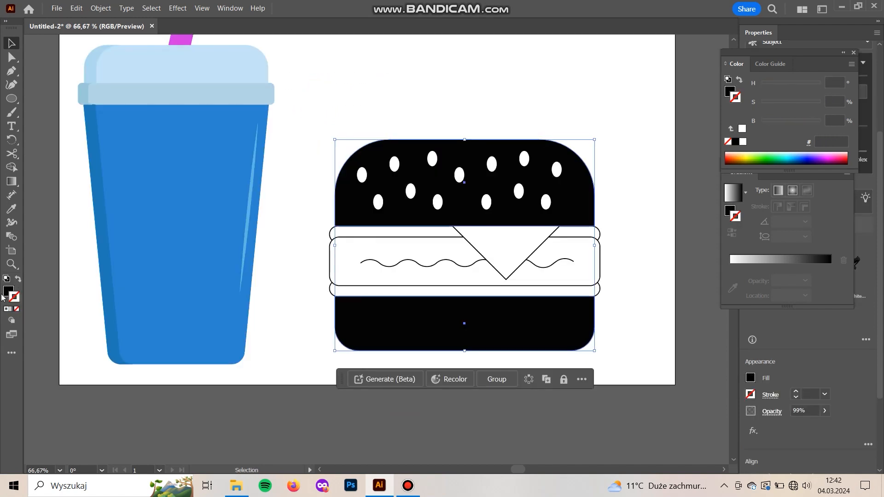
- Fill both burger buns with the light golden brown #e0b873
{"action": "double_click", "coordinate": [8, 291]}
{"action": "left_click_drag", "start_coordinate": [735, 226], "coordinate": [734, 289]}
{"action": "mouse_move", "coordinate": [663, 239]}
{"action": "left_mouse_down"}
{"action": "mouse_move", "coordinate": [659, 205]}
{"action": "mouse_move", "coordinate": [635, 191]}
{"action": "mouse_move", "coordinate": [651, 176]}
{"action": "left_mouse_up"}
{"action": "left_click", "coordinate": [737, 283]}
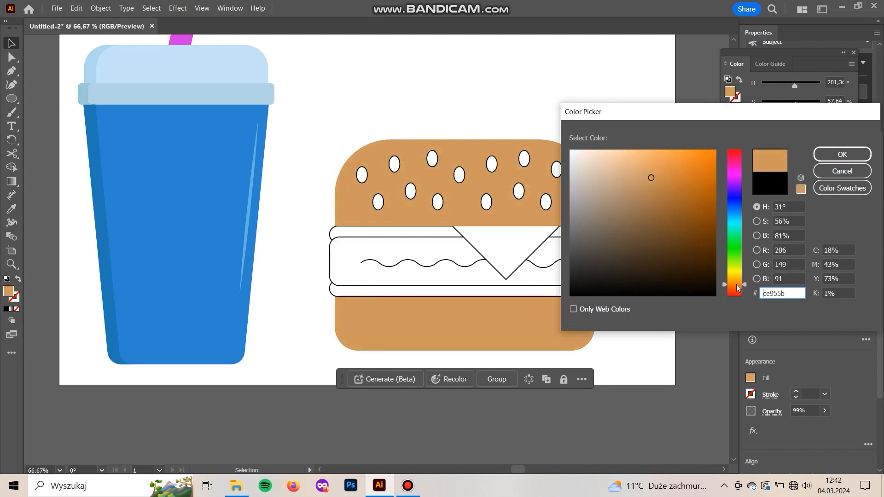
{"action": "left_click_drag", "start_coordinate": [660, 169], "coordinate": [638, 163]}
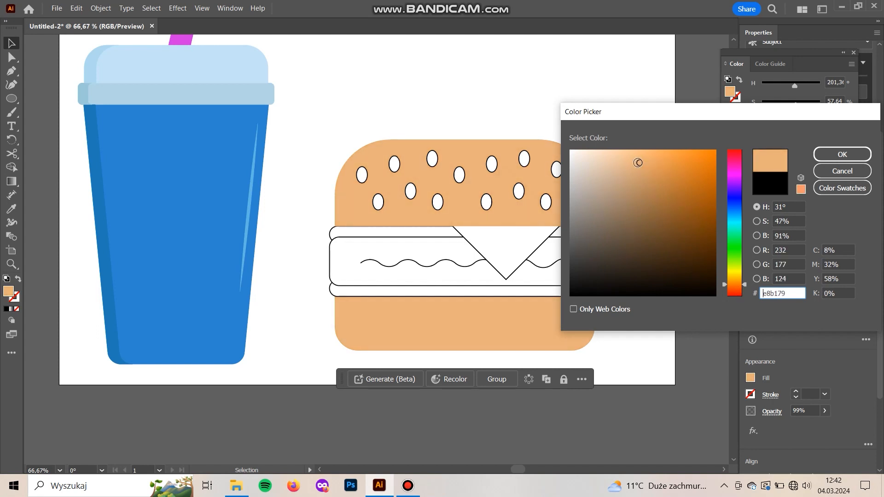
{"action": "left_click", "coordinate": [733, 282]}
{"action": "mouse_move", "coordinate": [638, 174]}
{"action": "left_mouse_down"}
{"action": "mouse_move", "coordinate": [642, 162]}
{"action": "mouse_move", "coordinate": [629, 160]}
{"action": "left_mouse_up"}
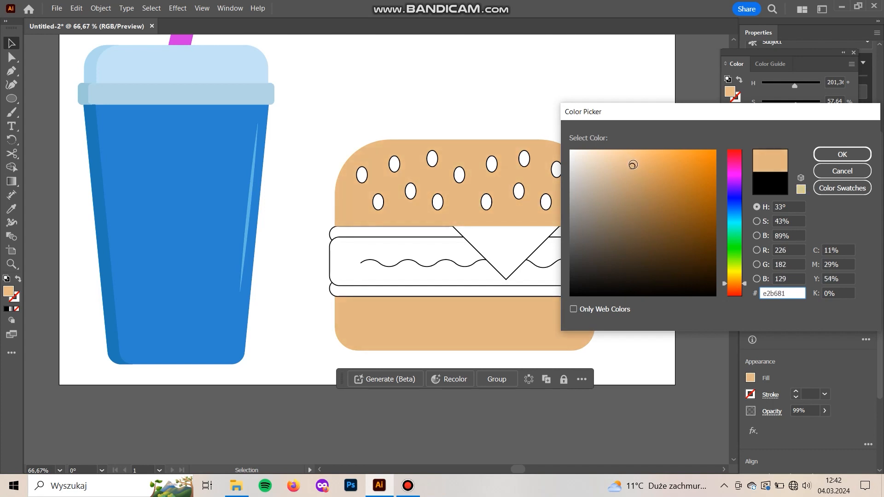
{"action": "left_click_drag", "start_coordinate": [736, 283], "coordinate": [731, 279]}
{"action": "left_click", "coordinate": [641, 166]}
{"action": "left_click", "coordinate": [842, 154]}
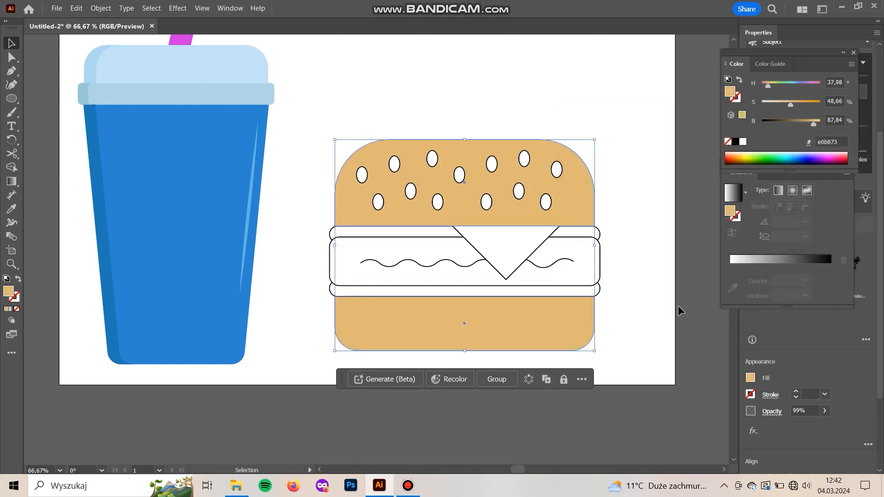
{"action": "left_click", "coordinate": [621, 315]}
- Select all thirteen seeds on the top bun and give them a solid fill with no outline
{"action": "scroll", "coordinate": [612, 329], "scroll_direction": "up", "scroll_amount": 1}
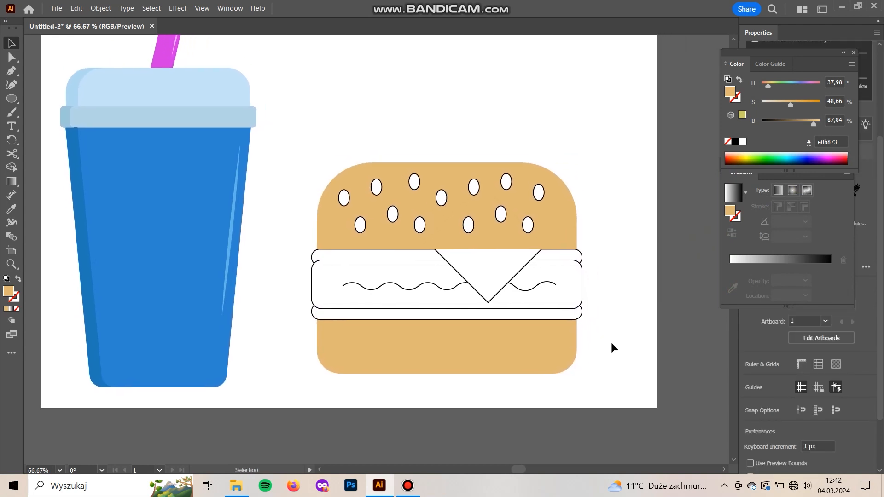
{"action": "key", "text": "ctrl+plus"}
{"action": "left_click", "coordinate": [604, 212]}
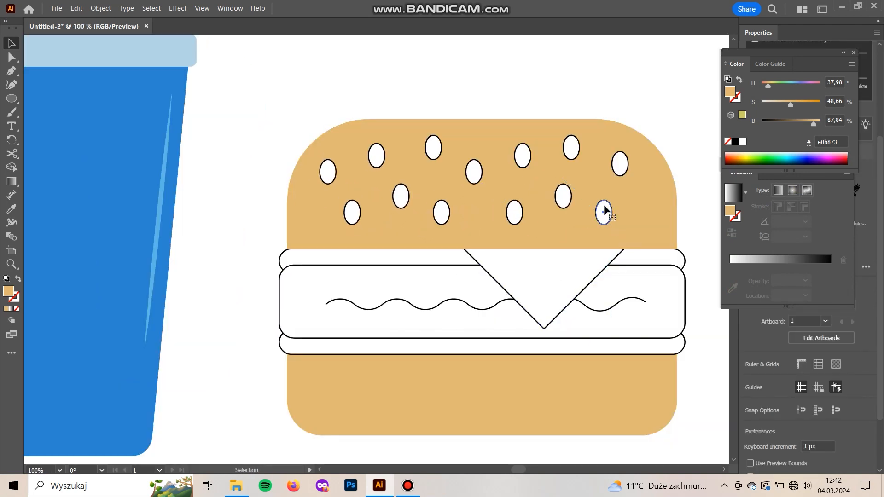
{"action": "left_click", "coordinate": [562, 200], "text": "shift"}
{"action": "left_click", "coordinate": [620, 164], "text": "shift"}
{"action": "left_click", "coordinate": [571, 147], "text": "shift"}
{"action": "left_click", "coordinate": [522, 156], "text": "shift"}
{"action": "left_click", "coordinate": [519, 212], "text": "shift"}
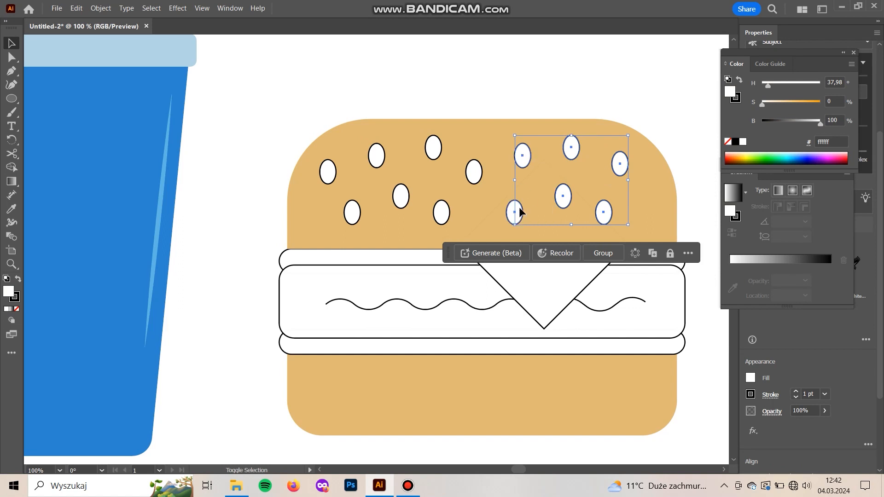
{"action": "left_click", "coordinate": [441, 209], "text": "shift"}
{"action": "left_click", "coordinate": [473, 171], "text": "shift"}
{"action": "left_click", "coordinate": [435, 145], "text": "shift"}
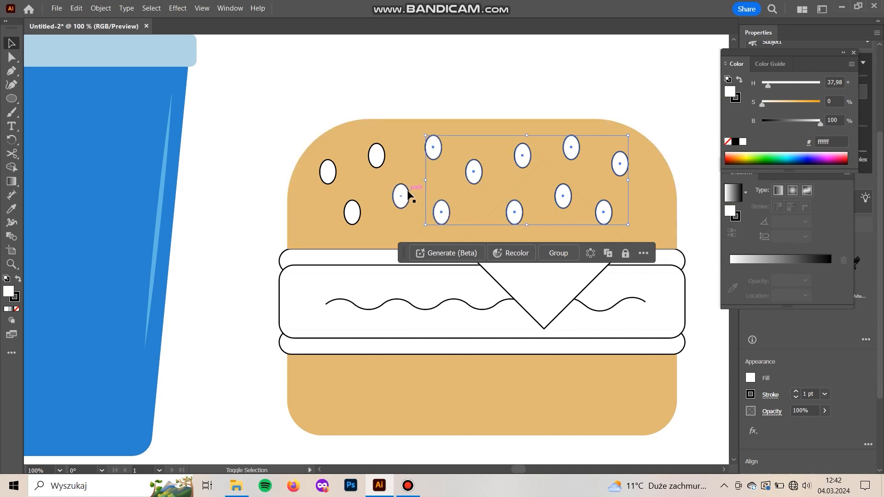
{"action": "left_click", "coordinate": [401, 196], "text": "shift"}
{"action": "left_click", "coordinate": [376, 156], "text": "shift"}
{"action": "left_click", "coordinate": [327, 171], "text": "shift"}
{"action": "left_click", "coordinate": [352, 212], "text": "shift"}
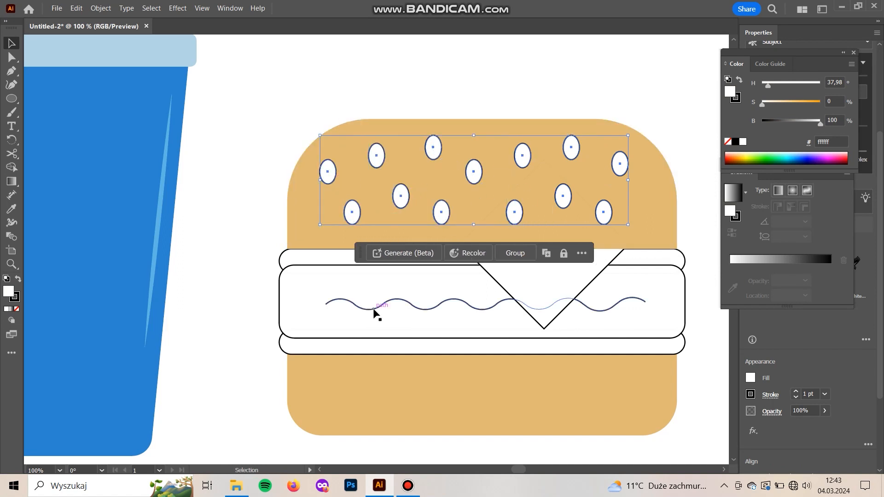
{"action": "left_click", "coordinate": [17, 308]}
{"action": "left_click", "coordinate": [18, 278]}
- Fill the thirteen seeds with the pale cream colour #efd6b1
{"action": "double_click", "coordinate": [9, 291]}
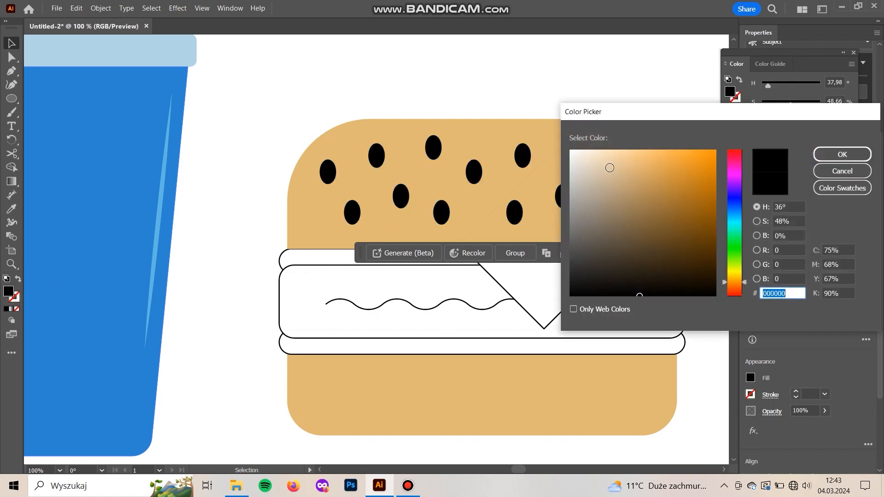
{"action": "left_click", "coordinate": [608, 159]}
{"action": "left_click", "coordinate": [819, 155]}
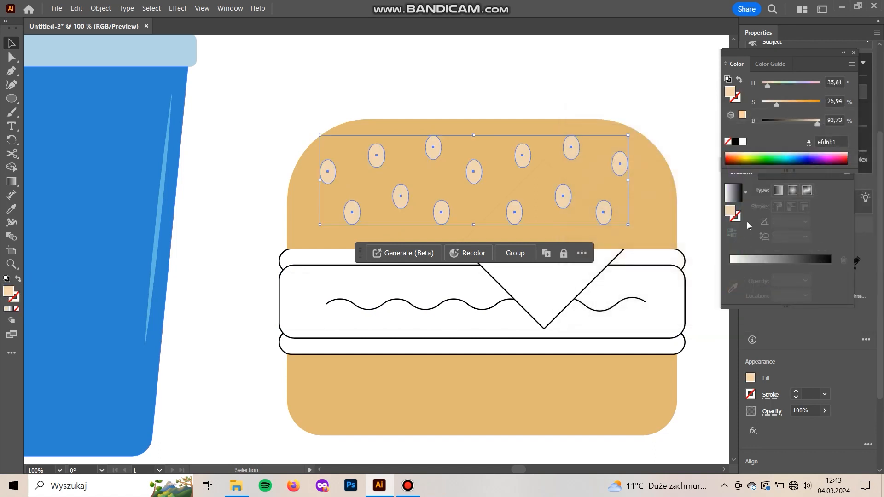
- Group the seeds at a slightly smaller scale and offset a duplicate of the group slightly downward
{"action": "left_click_drag", "start_coordinate": [614, 164], "coordinate": [622, 167]}
{"action": "key", "text": "ctrl+g"}
{"action": "key", "text": "Down"}
{"action": "key", "text": "Down"}
{"action": "key", "text": "Down"}
{"action": "key", "text": "Down"}
- Fill the offset seed duplicate with #d1ae80 and place it behind the cream seeds as their shadow
{"action": "double_click", "coordinate": [8, 292]}
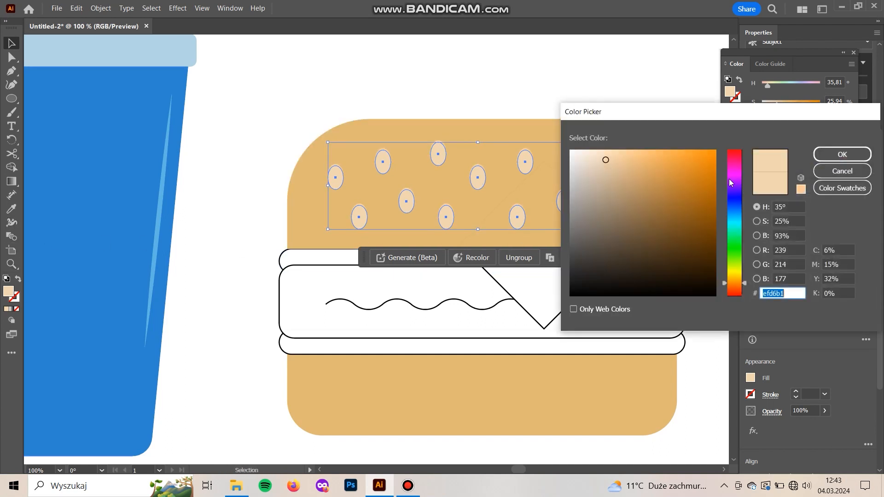
{"action": "left_click_drag", "start_coordinate": [607, 165], "coordinate": [619, 177]}
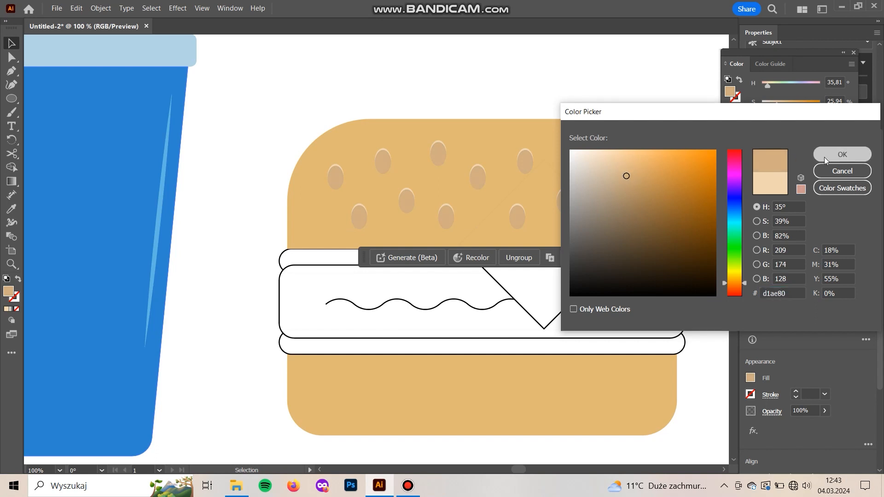
{"action": "left_click", "coordinate": [835, 152]}
{"action": "key", "text": "v"}
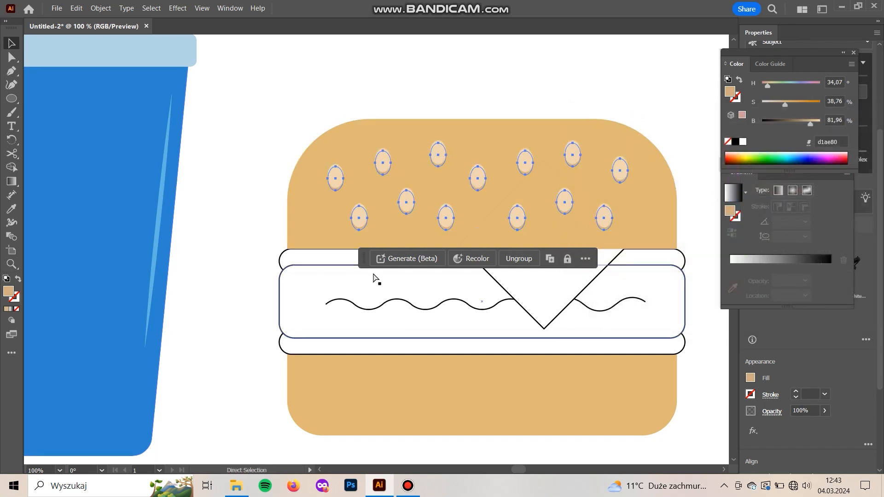
{"action": "left_click", "coordinate": [650, 96]}
{"action": "left_click_drag", "start_coordinate": [650, 96], "coordinate": [593, 97]}
{"action": "left_click", "coordinate": [540, 255]}
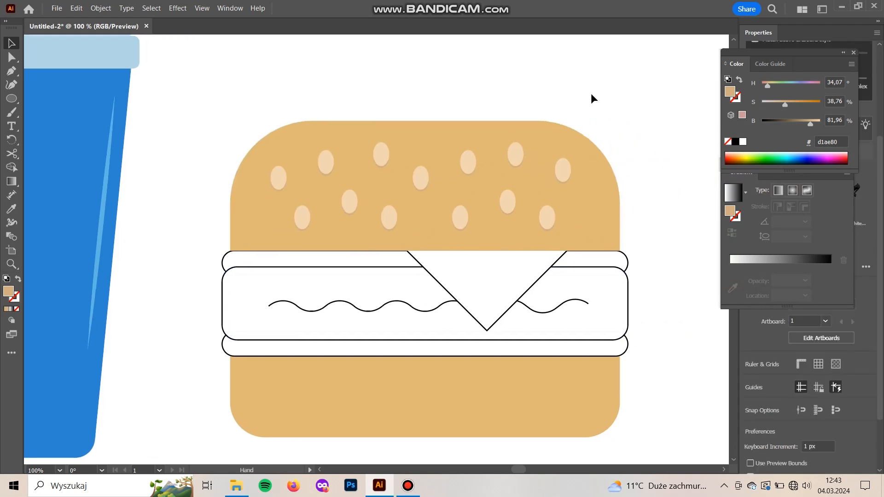
- Clear the floating colour and gradient panels away and set the opacity of the top and bottom buns to 100%
{"action": "left_click", "coordinate": [683, 283]}
{"action": "left_click", "coordinate": [611, 211]}
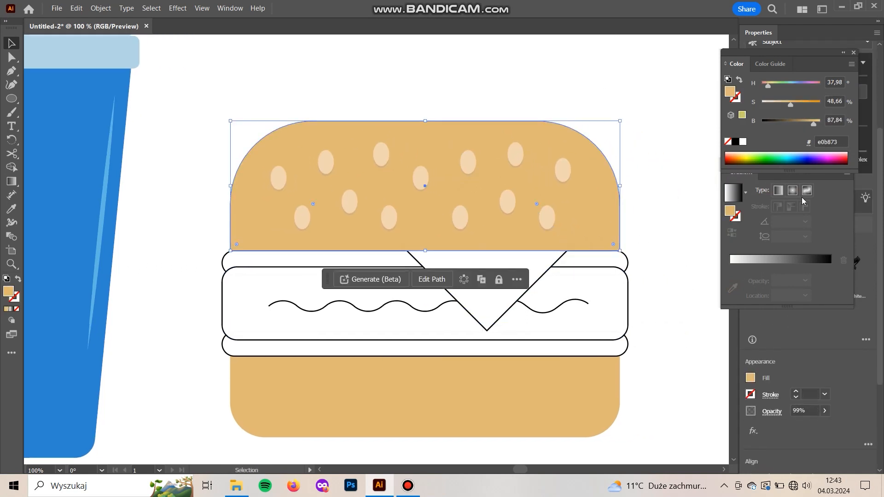
{"action": "left_click", "coordinate": [854, 53]}
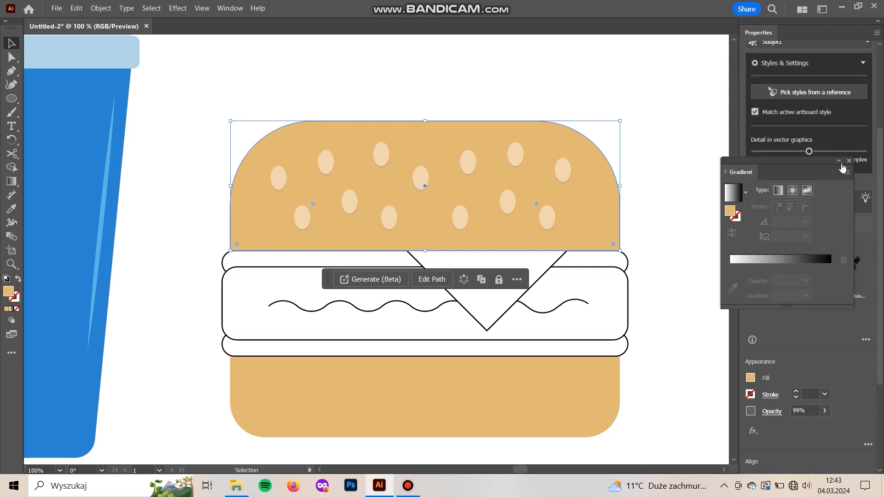
{"action": "left_click", "coordinate": [845, 165]}
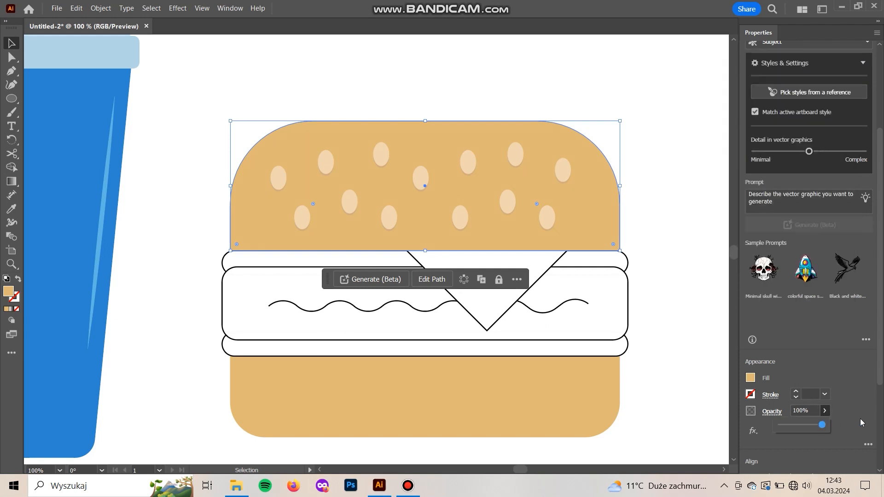
{"action": "left_click", "coordinate": [598, 405]}
{"action": "left_click", "coordinate": [824, 410]}
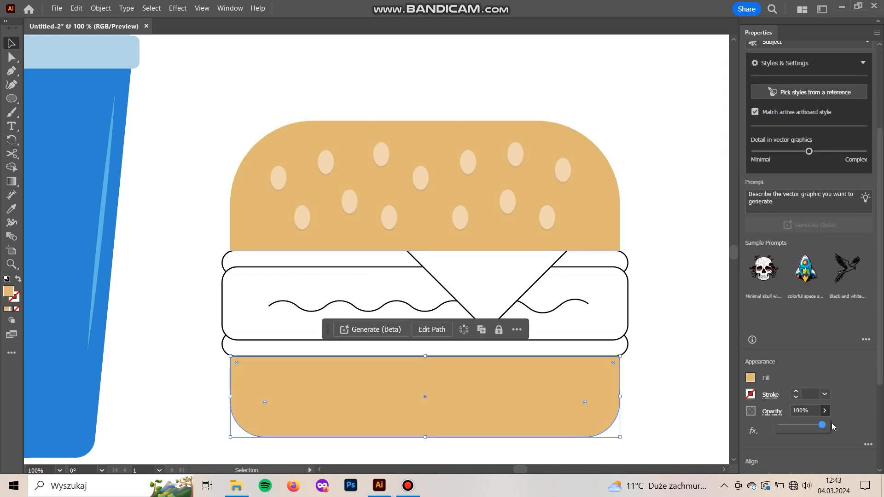
{"action": "left_click", "coordinate": [654, 193]}
- Fill the thin layer directly below the top bun with green #379b26 and leave it without an outline
{"action": "scroll", "coordinate": [650, 179], "scroll_direction": "down", "scroll_amount": 1}
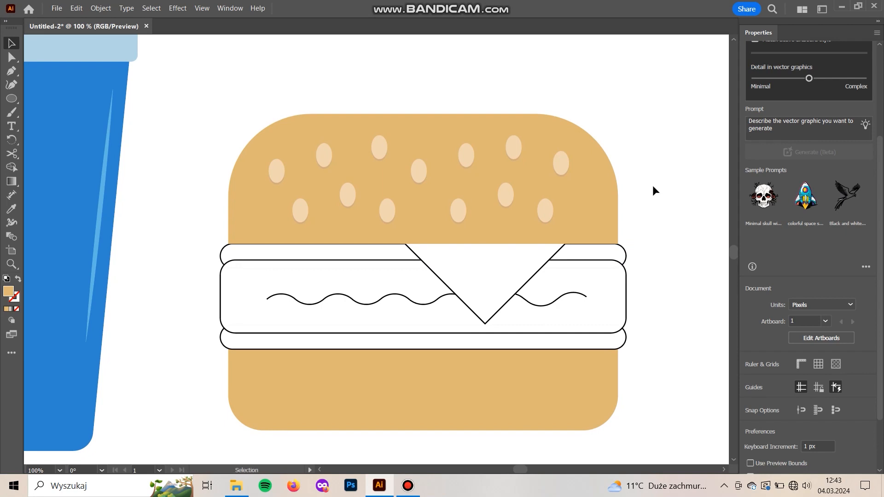
{"action": "scroll", "coordinate": [652, 185], "scroll_direction": "down", "scroll_amount": 2}
{"action": "scroll", "coordinate": [652, 185], "scroll_direction": "left", "scroll_amount": 1}
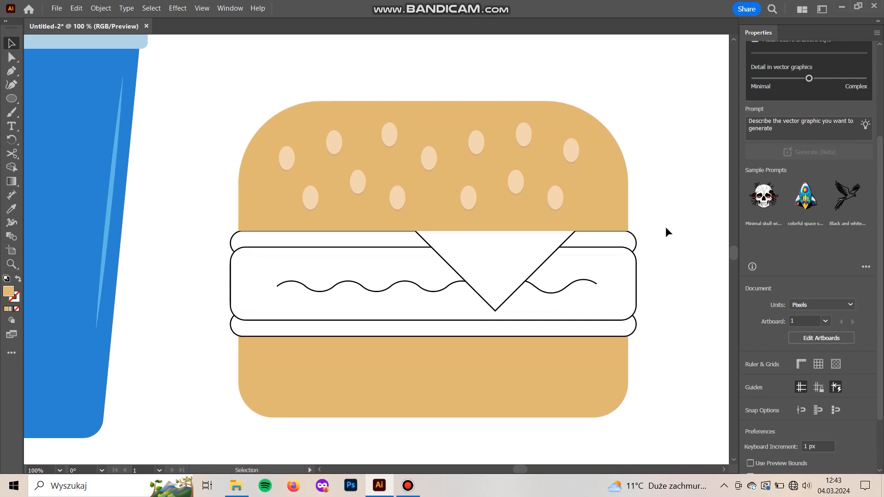
{"action": "left_click", "coordinate": [634, 237]}
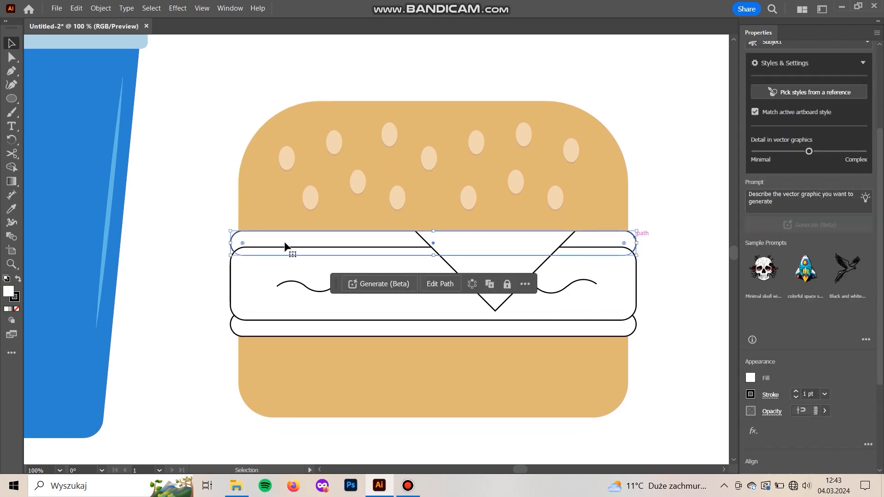
{"action": "left_click", "coordinate": [15, 298]}
{"action": "double_click", "coordinate": [15, 297]}
{"action": "left_click", "coordinate": [734, 251]}
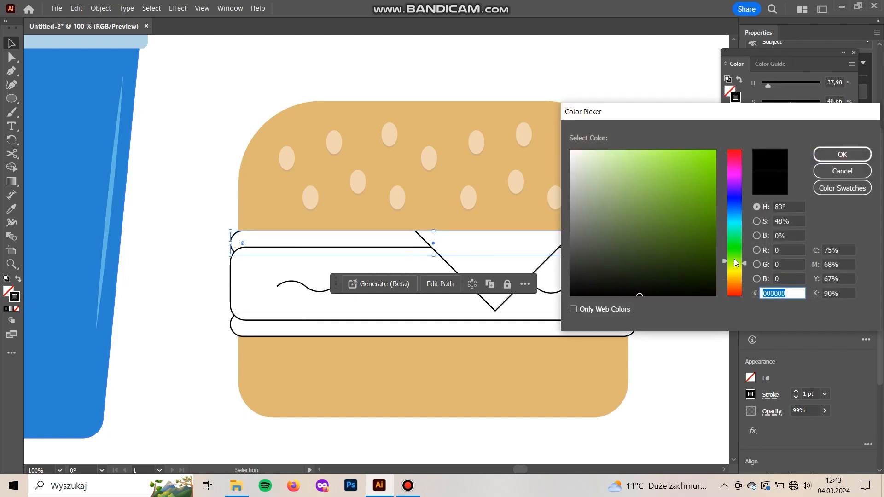
{"action": "left_click_drag", "start_coordinate": [670, 225], "coordinate": [675, 201]}
{"action": "left_click", "coordinate": [680, 207]}
{"action": "left_click", "coordinate": [842, 154]}
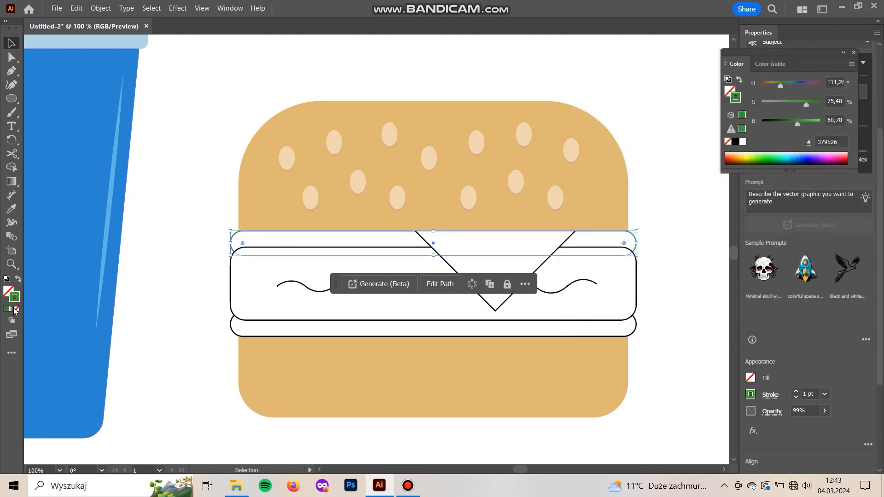
{"action": "left_click", "coordinate": [17, 280]}
{"action": "left_click", "coordinate": [169, 290]}
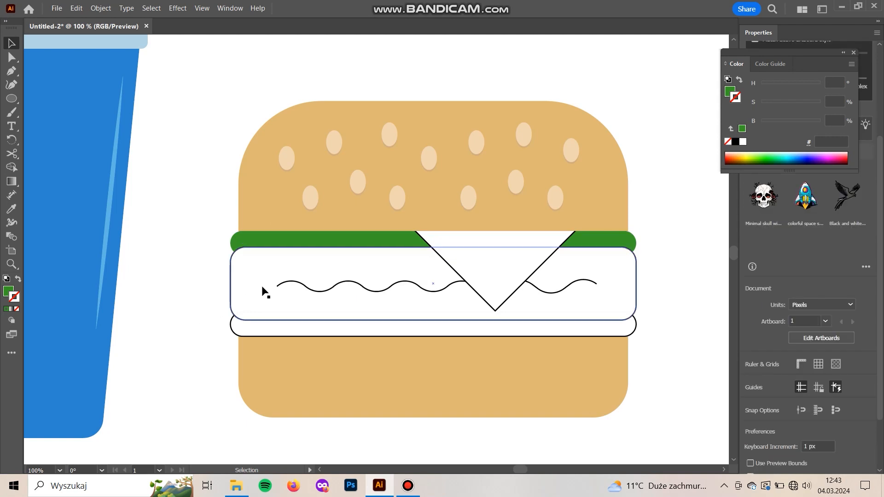
- Fill the thin layer above the bottom bun with orange #d14d0b and remove its outline
{"action": "left_click", "coordinate": [238, 329]}
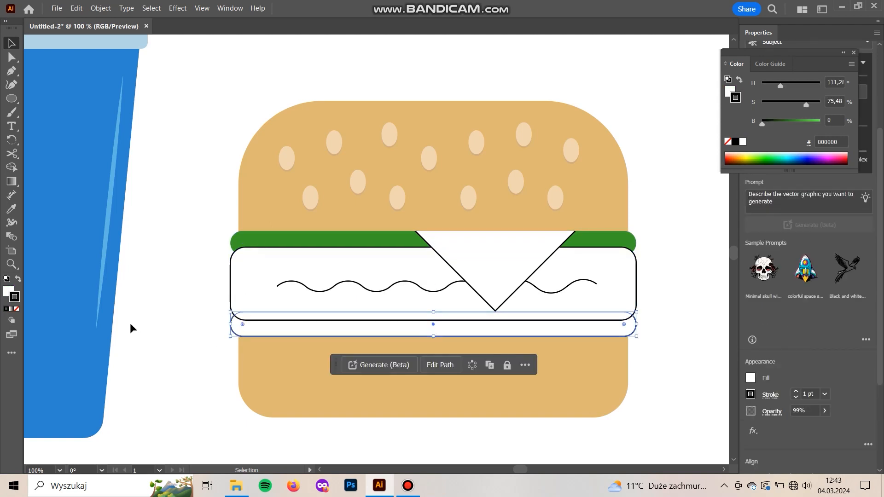
{"action": "double_click", "coordinate": [9, 291]}
{"action": "left_click_drag", "start_coordinate": [733, 269], "coordinate": [736, 282]}
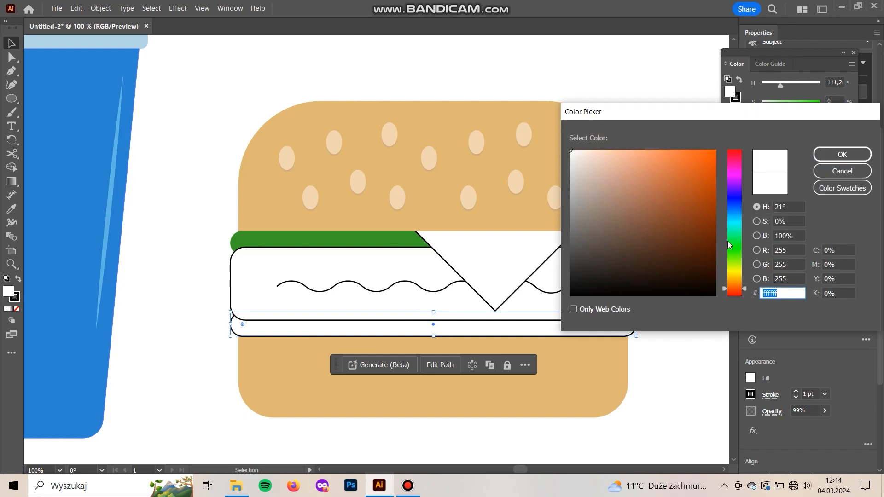
{"action": "left_click", "coordinate": [708, 174]}
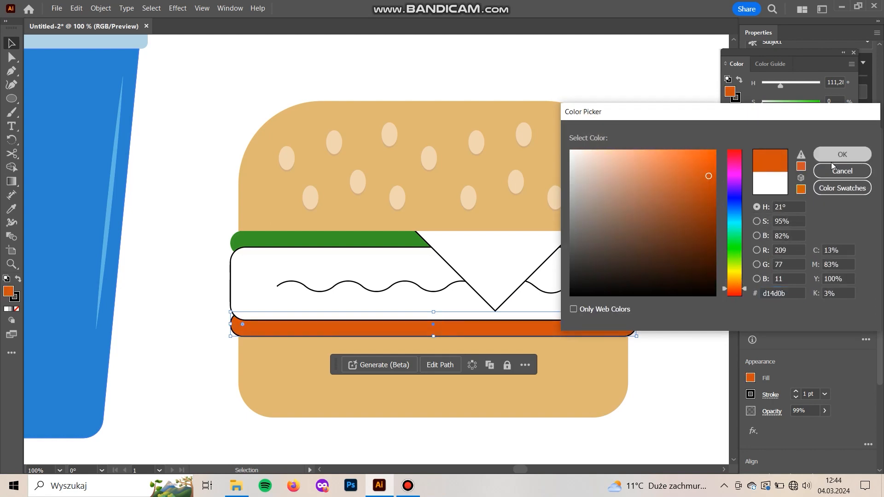
{"action": "left_click", "coordinate": [842, 154]}
{"action": "left_click", "coordinate": [15, 297]}
{"action": "left_click", "coordinate": [18, 319]}
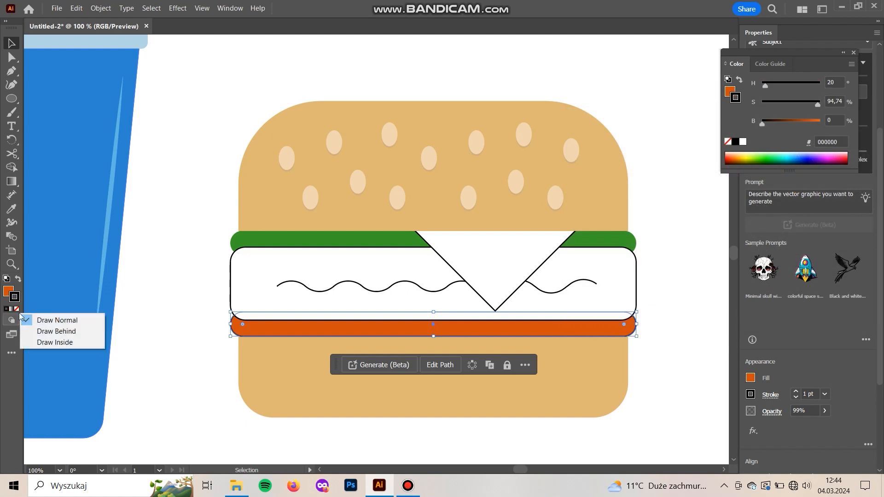
{"action": "left_click", "coordinate": [16, 309]}
{"action": "left_click", "coordinate": [142, 324]}
- Remove the outline of the thick middle patty and fill it with brown #683721
{"action": "left_click", "coordinate": [236, 291]}
{"action": "left_click", "coordinate": [13, 319]}
{"action": "left_click", "coordinate": [16, 309]}
{"action": "double_click", "coordinate": [8, 291]}
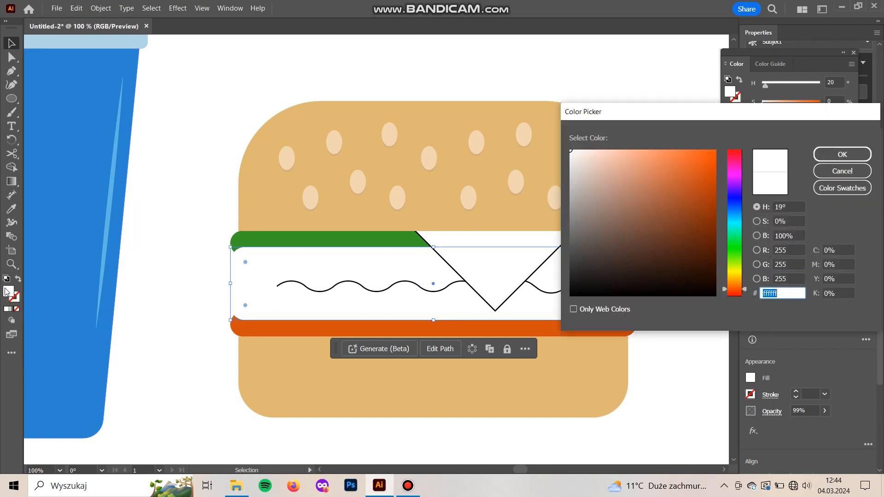
{"action": "left_click_drag", "start_coordinate": [604, 224], "coordinate": [680, 240]}
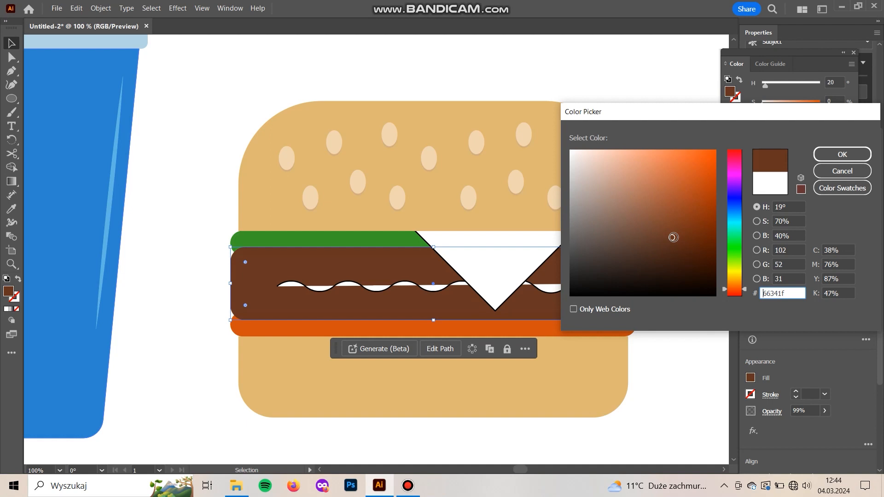
{"action": "left_click", "coordinate": [821, 159]}
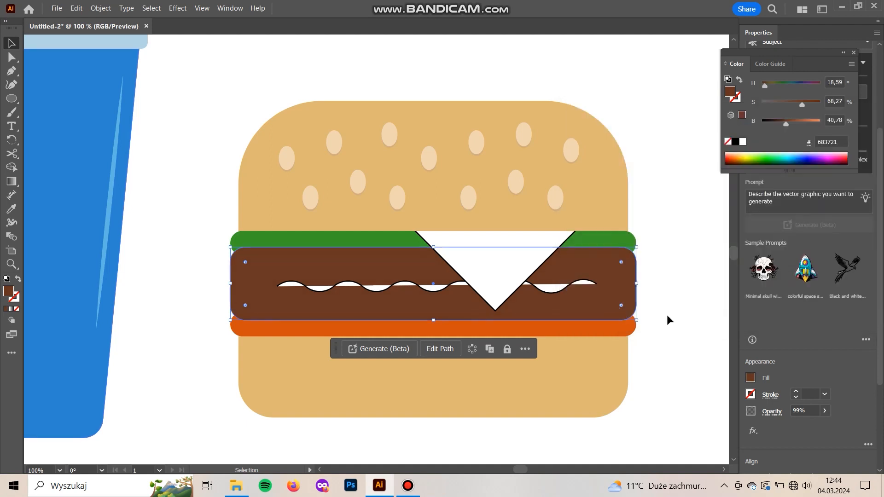
- Give the wavy line on the patty a white 11 pt stroke with no fill
{"action": "left_click", "coordinate": [578, 285]}
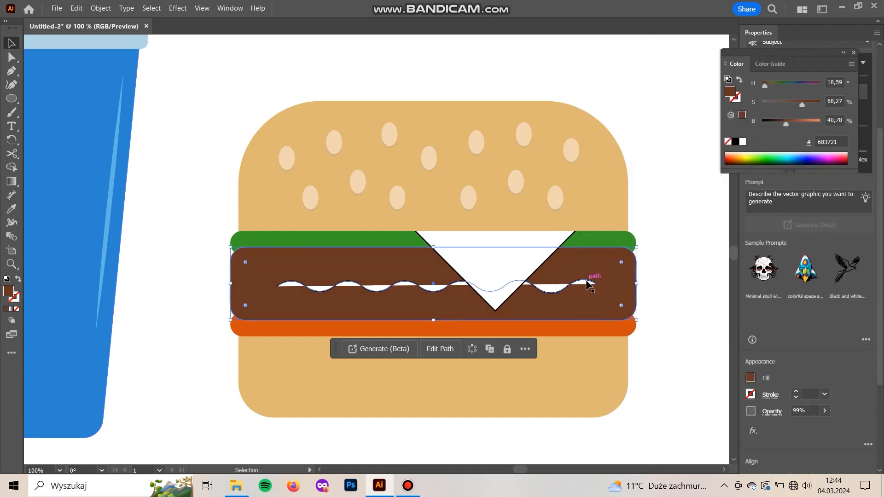
{"action": "scroll", "coordinate": [590, 282], "scroll_direction": "down", "scroll_amount": 1}
{"action": "scroll", "coordinate": [590, 282], "scroll_direction": "right", "scroll_amount": 2}
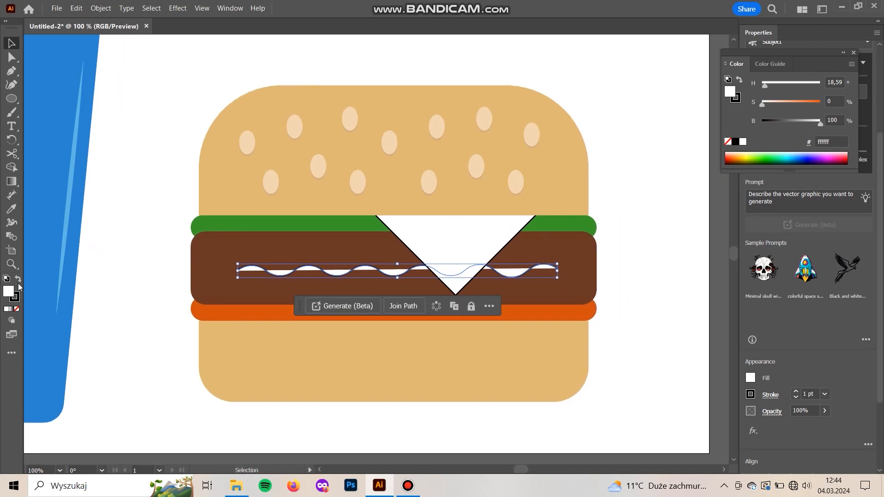
{"action": "key", "text": "shift+x"}
{"action": "left_click", "coordinate": [17, 309]}
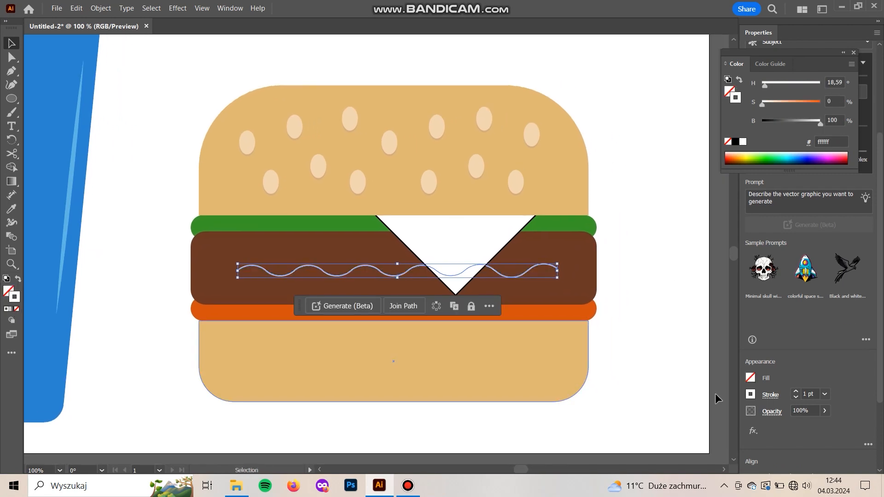
{"action": "left_click", "coordinate": [796, 392]}
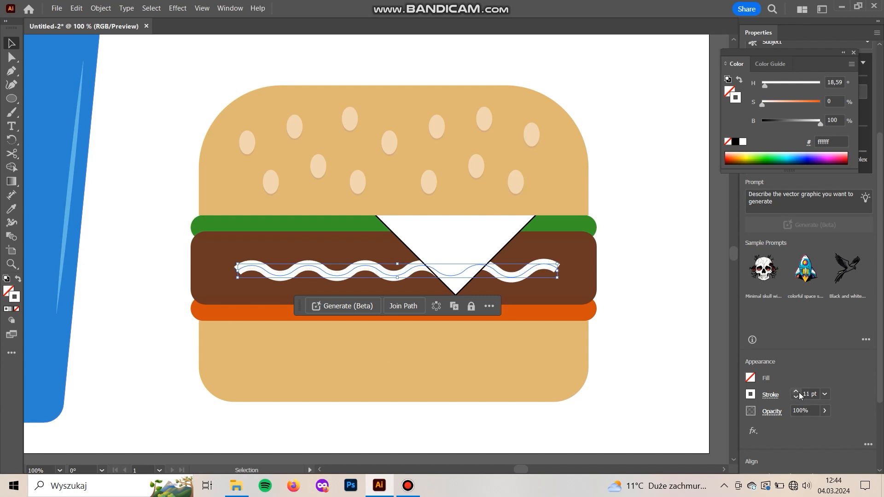
- Apply round caps and corners to the wavy line's stroke and enlarge the line to span more of the patty
{"action": "left_click", "coordinate": [770, 395]}
{"action": "left_click", "coordinate": [707, 229]}
{"action": "left_click", "coordinate": [708, 244]}
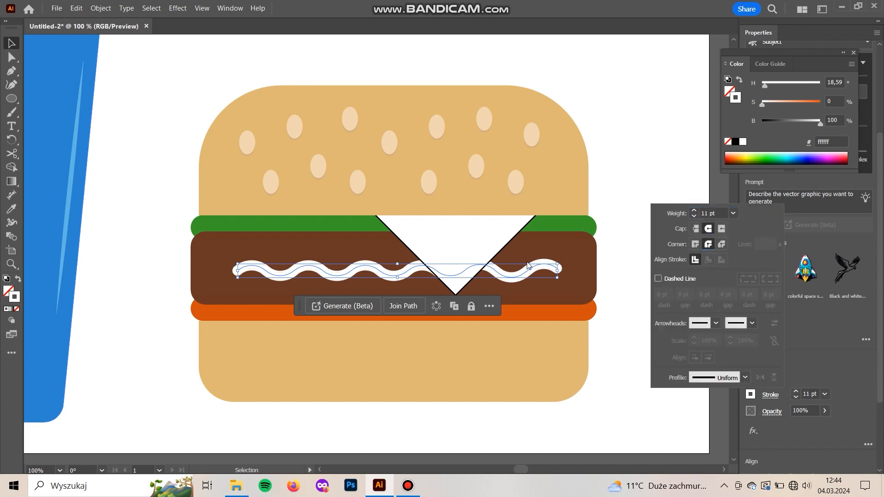
{"action": "mouse_move", "coordinate": [560, 272]}
{"action": "left_mouse_down"}
{"action": "mouse_move", "coordinate": [622, 276]}
{"action": "mouse_move", "coordinate": [545, 268]}
{"action": "mouse_move", "coordinate": [552, 268]}
{"action": "left_mouse_up"}
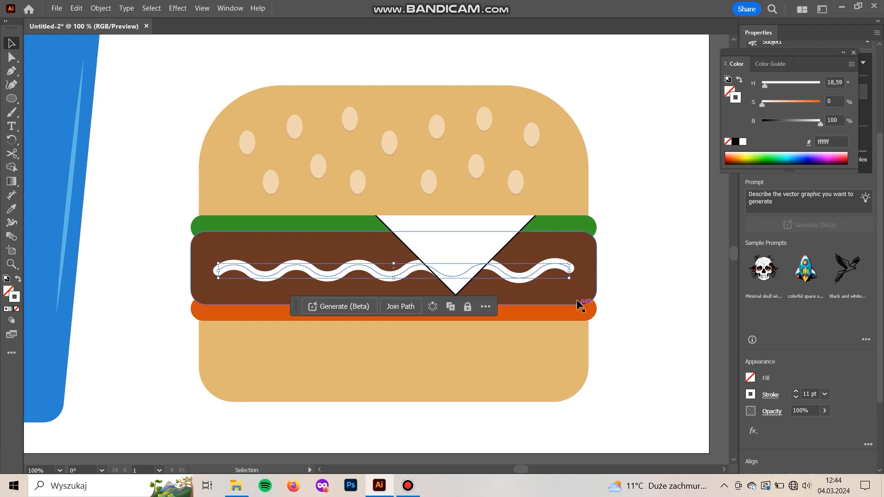
{"action": "left_click", "coordinate": [675, 299]}
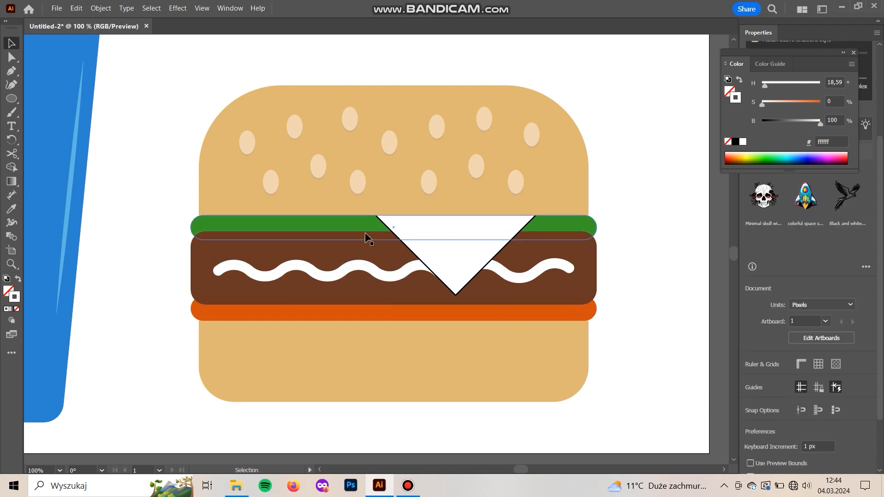
- Round the cheese diamond's bottom corner slightly, remove its outline and fill it with yellow #e8cf1a
{"action": "left_click", "coordinate": [460, 288]}
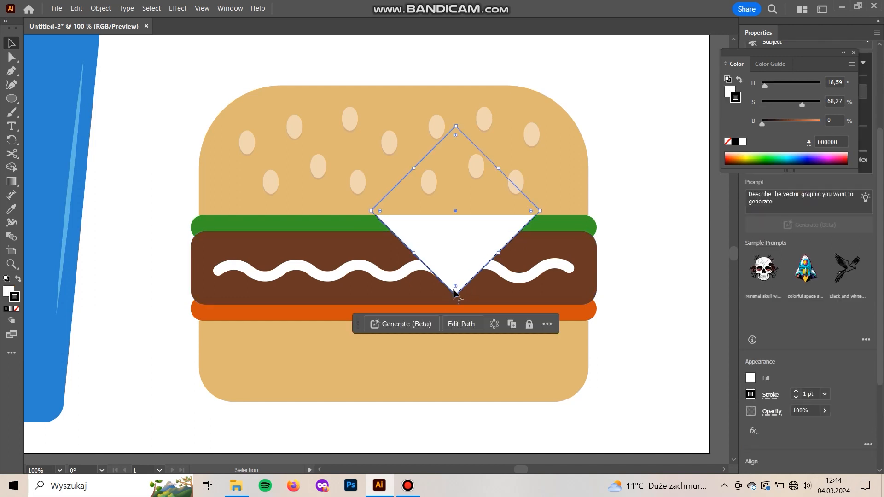
{"action": "left_click_drag", "start_coordinate": [453, 289], "coordinate": [454, 282]}
{"action": "left_click", "coordinate": [17, 309]}
{"action": "double_click", "coordinate": [7, 291]}
{"action": "left_click_drag", "start_coordinate": [731, 283], "coordinate": [730, 275]}
{"action": "left_click_drag", "start_coordinate": [691, 186], "coordinate": [694, 166]}
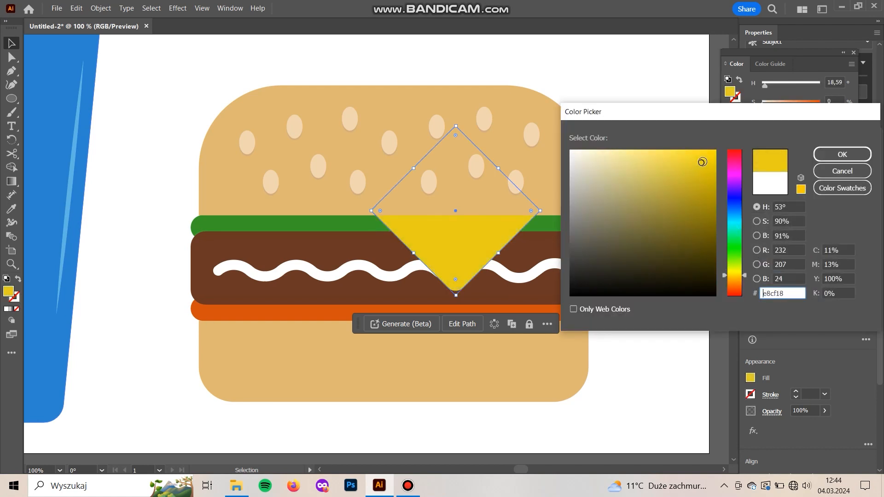
{"action": "left_click", "coordinate": [841, 154]}
- Enlarge and reposition the cheese diamond, rounding its top corner so the tip stays hidden behind the top bun
{"action": "left_click_drag", "start_coordinate": [371, 210], "coordinate": [327, 210]}
{"action": "left_click_drag", "start_coordinate": [464, 253], "coordinate": [490, 235]}
{"action": "left_click_drag", "start_coordinate": [357, 190], "coordinate": [341, 198]}
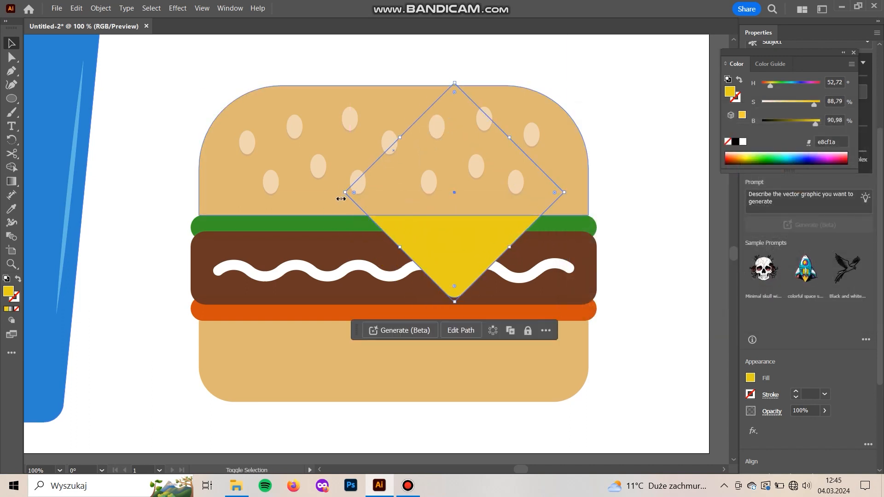
{"action": "left_click_drag", "start_coordinate": [453, 289], "coordinate": [456, 286]}
{"action": "left_click", "coordinate": [666, 293]}
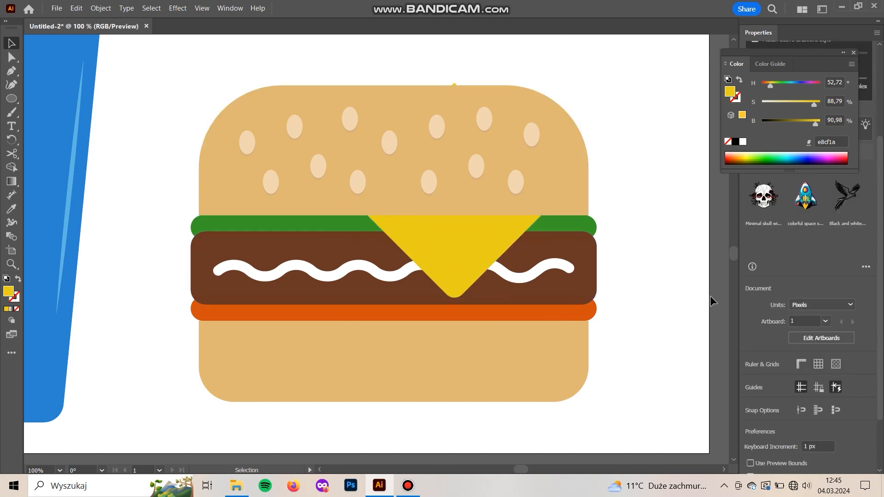
{"action": "left_click", "coordinate": [479, 252]}
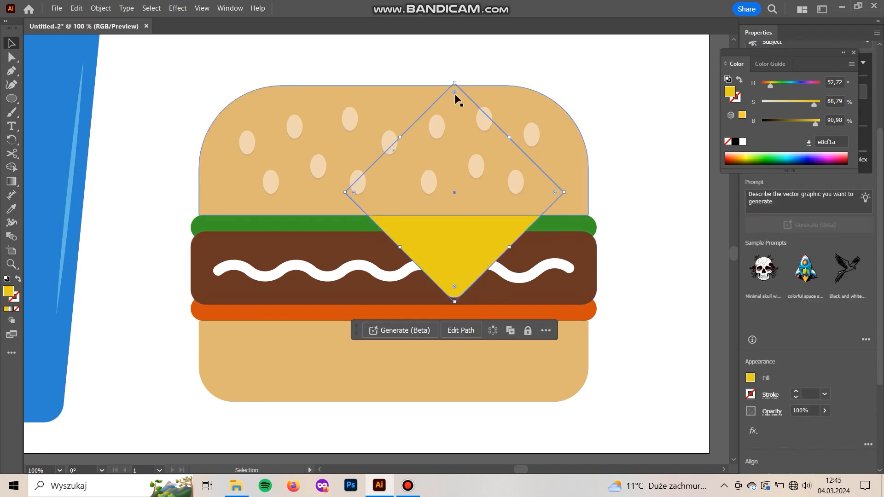
{"action": "left_click", "coordinate": [644, 95]}
- Extend the bottom bun's upper edge slightly upward and the top bun's lower edge slightly downward to overlap the fillings
{"action": "left_click_drag", "start_coordinate": [630, 235], "coordinate": [650, 232]}
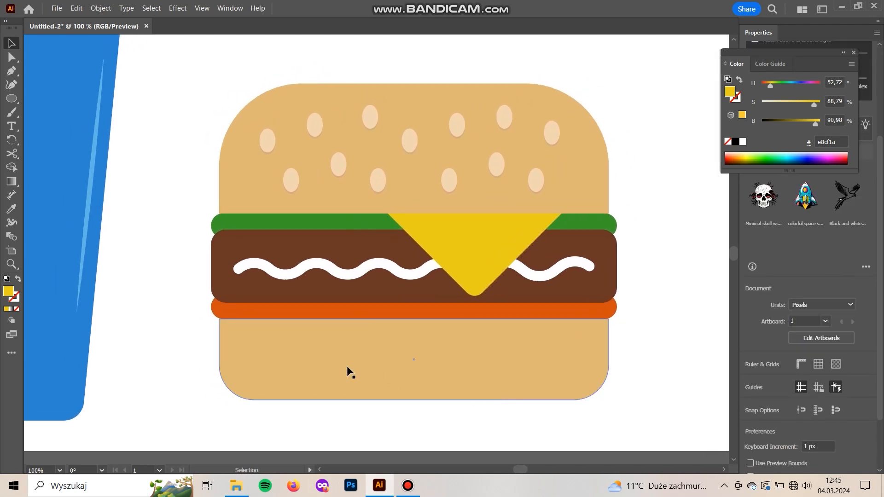
{"action": "left_click", "coordinate": [342, 346]}
{"action": "left_click_drag", "start_coordinate": [414, 320], "coordinate": [415, 316]}
{"action": "left_click", "coordinate": [588, 201]}
{"action": "left_click", "coordinate": [588, 202]}
{"action": "left_click_drag", "start_coordinate": [415, 214], "coordinate": [414, 218]}
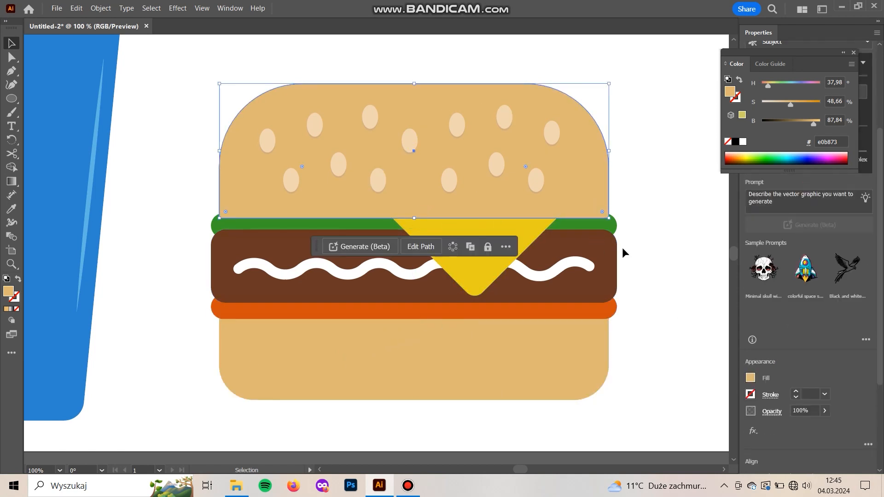
- Try to rearrange the stacking order of the top bun and the green layer beneath it
{"action": "key", "text": "ctrl+bracketleft"}
{"action": "key", "text": "ctrl+bracketright"}
{"action": "left_click", "coordinate": [613, 230], "text": "ctrl"}
{"action": "key", "text": "ctrl+bracketright"}
{"action": "key", "text": "ctrl+bracketleft"}
{"action": "key", "text": "ctrl+bracketleft"}
{"action": "left_click", "coordinate": [617, 151]}
- Send the top bun, seeds and cheese backward together so the cheese sits behind the wavy line but over the patty
{"action": "left_click_drag", "start_coordinate": [627, 49], "coordinate": [220, 200]}
{"action": "key", "text": "ctrl+bracketleft"}
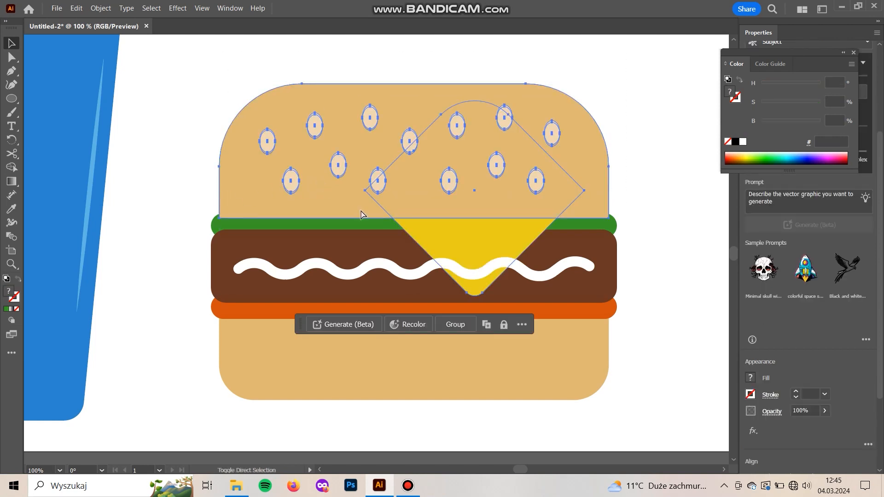
{"action": "key", "text": "ctrl+bracketleft"}
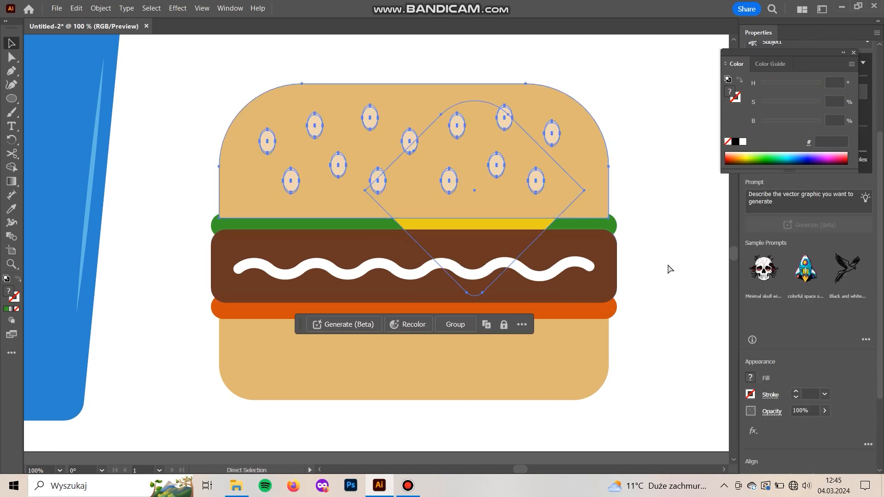
{"action": "key", "text": "ctrl+bracketright"}
- Bring the cheese in front of the patty while keeping it behind the top bun and the wavy line
{"action": "left_click", "coordinate": [630, 227]}
{"action": "left_click", "coordinate": [600, 225]}
{"action": "left_click", "coordinate": [598, 213]}
{"action": "left_click_drag", "start_coordinate": [415, 219], "coordinate": [416, 219]}
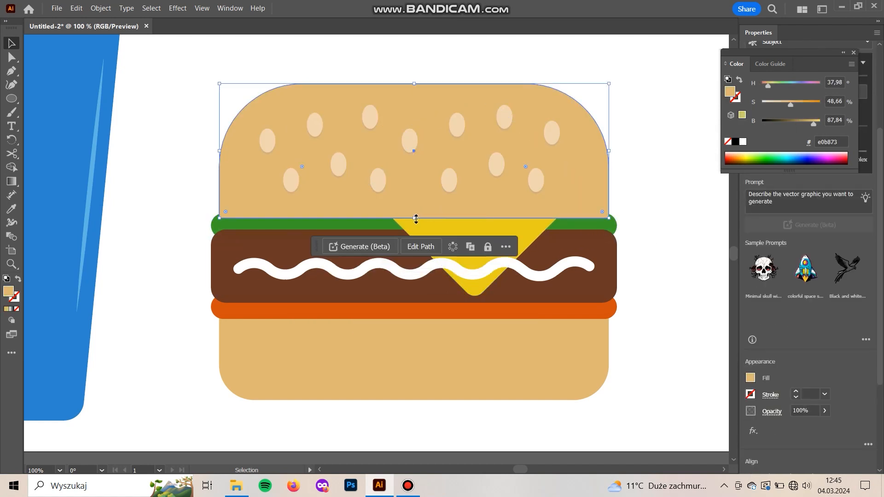
- Try sending the top bun and its seeds to the back of the stack, leaving the cheese out
{"action": "left_click_drag", "start_coordinate": [648, 63], "coordinate": [259, 205]}
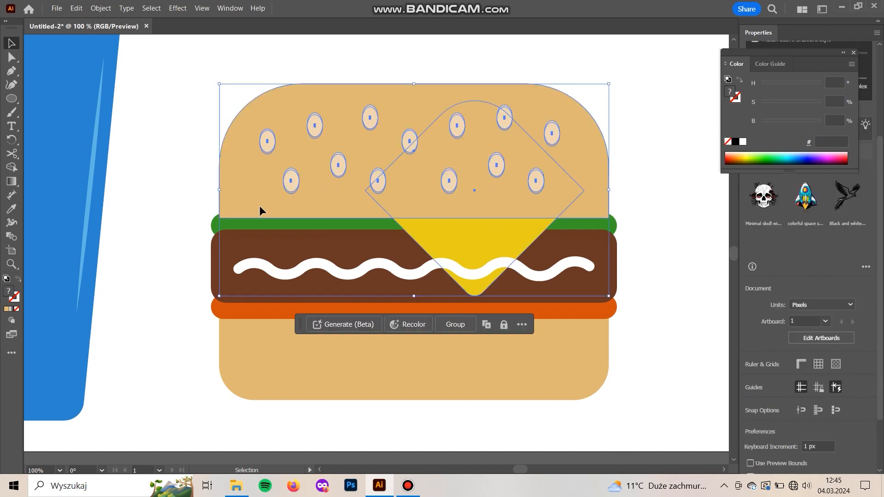
{"action": "left_click", "coordinate": [504, 243], "text": "shift"}
{"action": "key", "text": "ctrl+shift+bracketleft"}
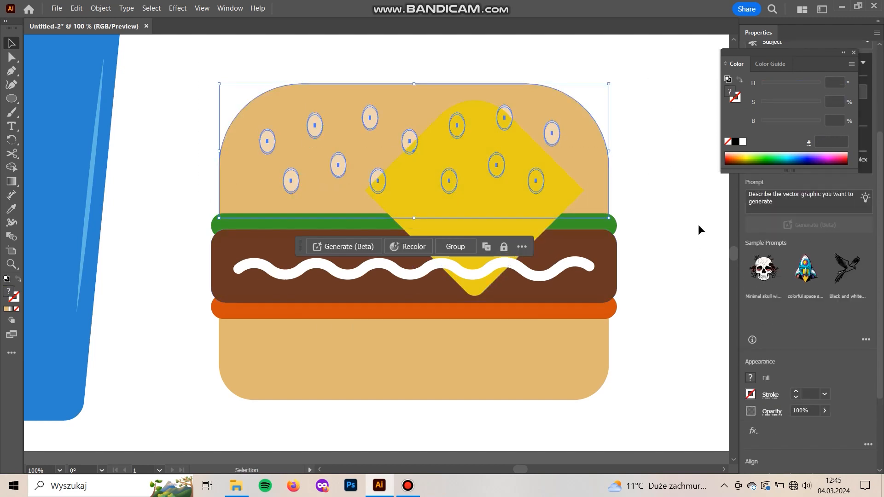
- Try restacking the cheese by moving it backward and forward among the bun and fillings, then undo the order changes
{"action": "left_click", "coordinate": [553, 197]}
{"action": "key", "text": "ctrl+bracketleft"}
{"action": "key", "text": "ctrl+bracketleft"}
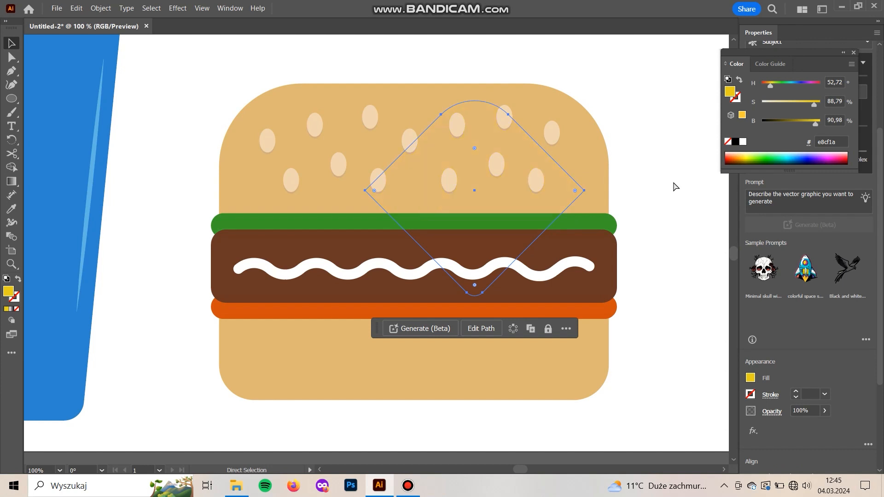
{"action": "key", "text": "v"}
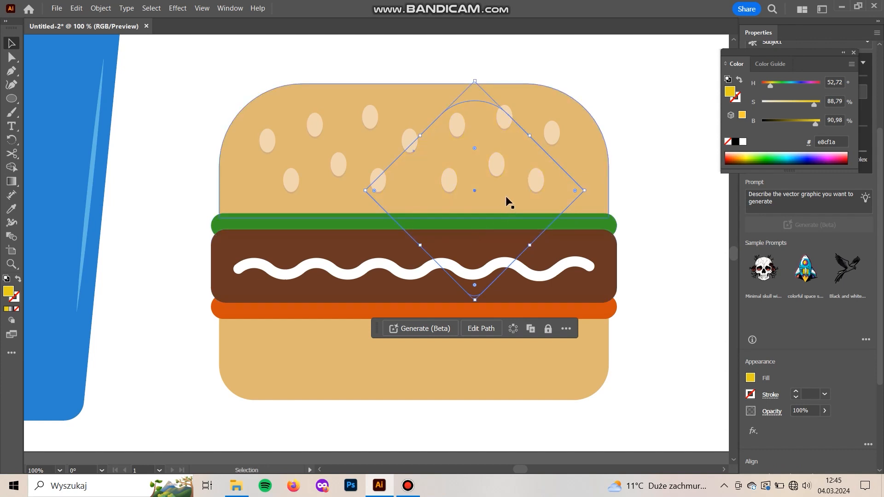
{"action": "key", "text": "a"}
{"action": "key", "text": "ctrl+bracketright"}
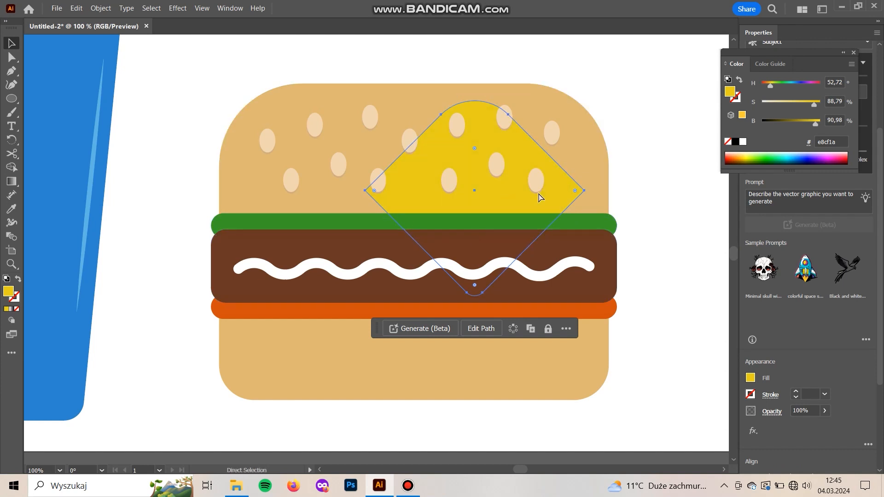
{"action": "key", "text": "ctrl+bracketright"}
{"action": "key", "text": "ctrl+bracketright"}
{"action": "key", "text": "ctrl+z"}
{"action": "key", "text": "ctrl+z"}
{"action": "key", "text": "ctrl+z"}
{"action": "key", "text": "ctrl+z"}
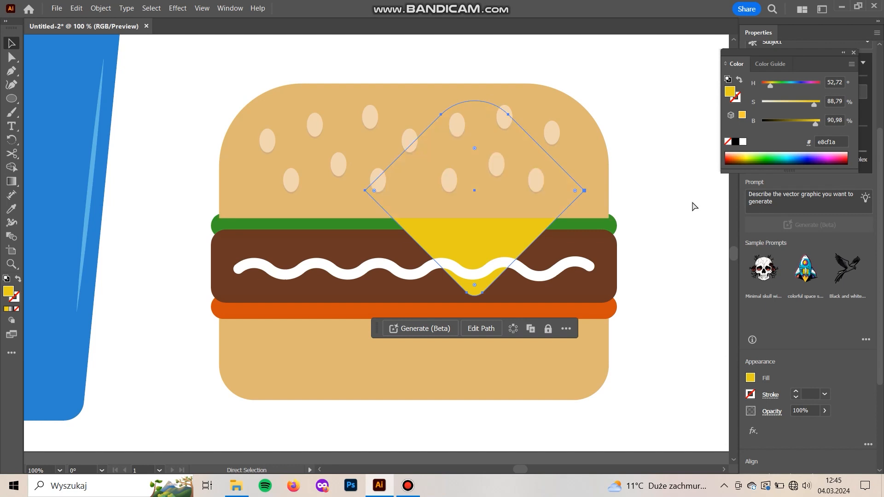
- Try bringing the cheese forward and restacking the seeds above it
{"action": "left_click", "coordinate": [504, 227]}
{"action": "key", "text": "ctrl+bracketright"}
{"action": "key", "text": "ctrl+bracketright"}
{"action": "key", "text": "ctrl+bracketright"}
{"action": "key", "text": "ctrl+bracketright"}
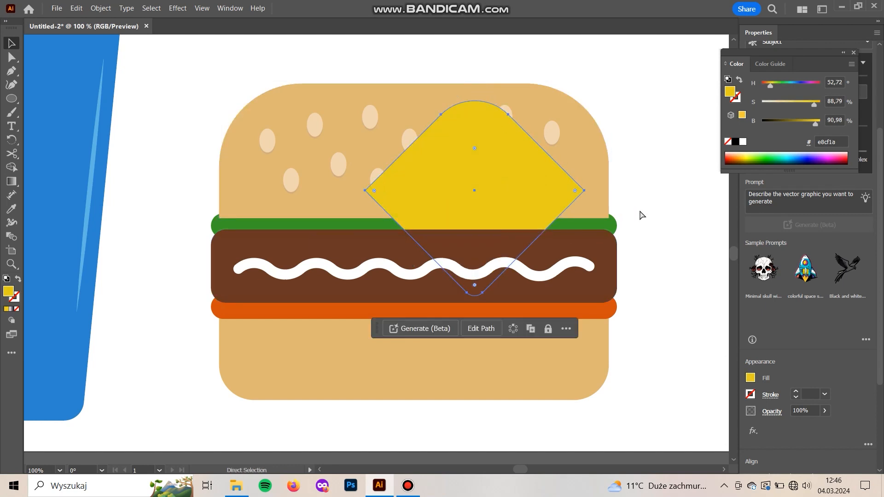
{"action": "left_click", "coordinate": [639, 209]}
{"action": "left_click_drag", "start_coordinate": [626, 92], "coordinate": [554, 143]}
{"action": "key", "text": "ctrl+bracketright"}
{"action": "key", "text": "ctrl+bracketright"}
{"action": "left_click", "coordinate": [637, 138]}
- Raise the top bun's lower edge to meet the upper edge of the green layer
{"action": "left_click", "coordinate": [282, 205]}
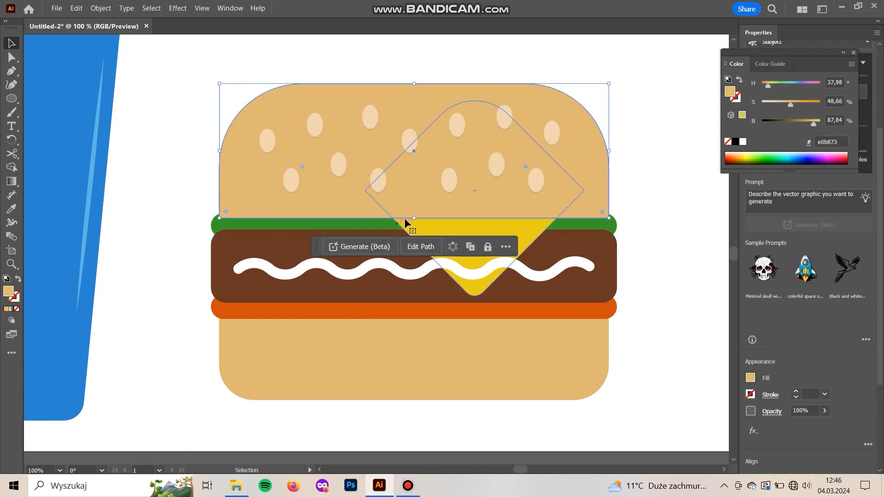
{"action": "left_click_drag", "start_coordinate": [414, 218], "coordinate": [410, 214]}
{"action": "left_click", "coordinate": [681, 194]}
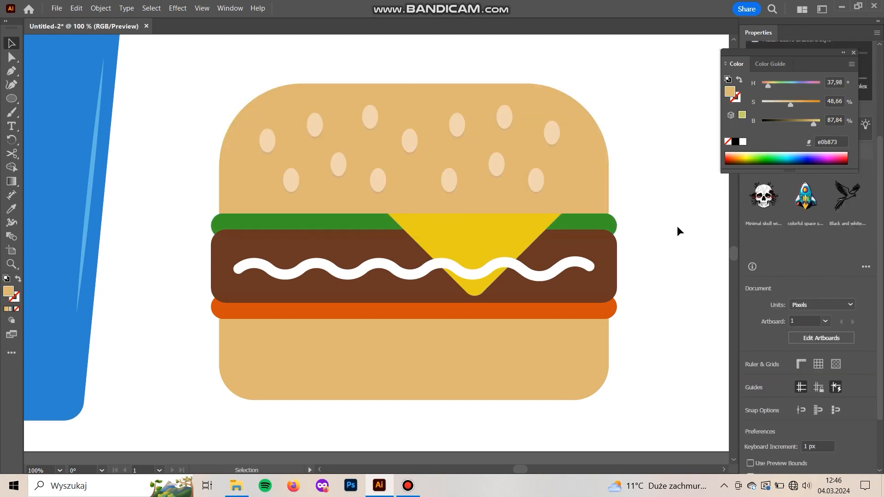
- Send the white wavy line one level backward so it passes behind the cheese
{"action": "left_click", "coordinate": [543, 275]}
{"action": "key", "text": "ctrl+bracketleft"}
{"action": "left_click", "coordinate": [688, 306]}
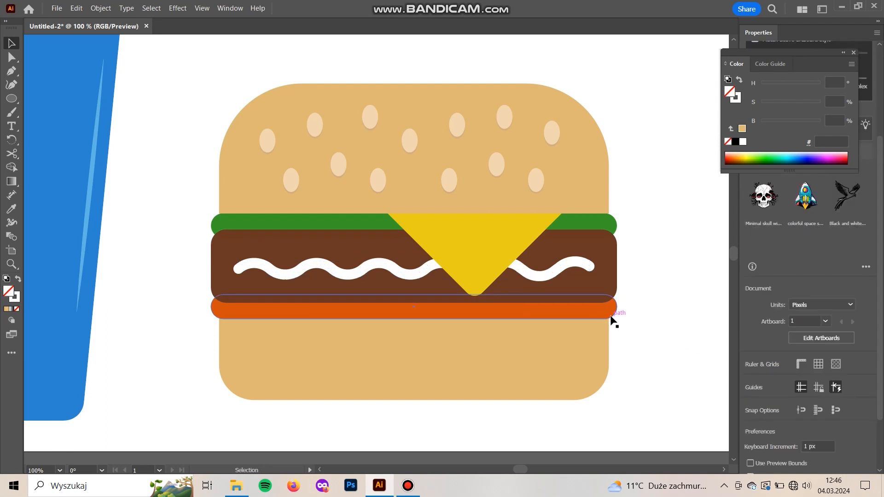
- Duplicate the bottom bun and offset the copy slightly to the right, with both shapes in front of the orange layer
{"action": "left_click", "coordinate": [306, 369]}
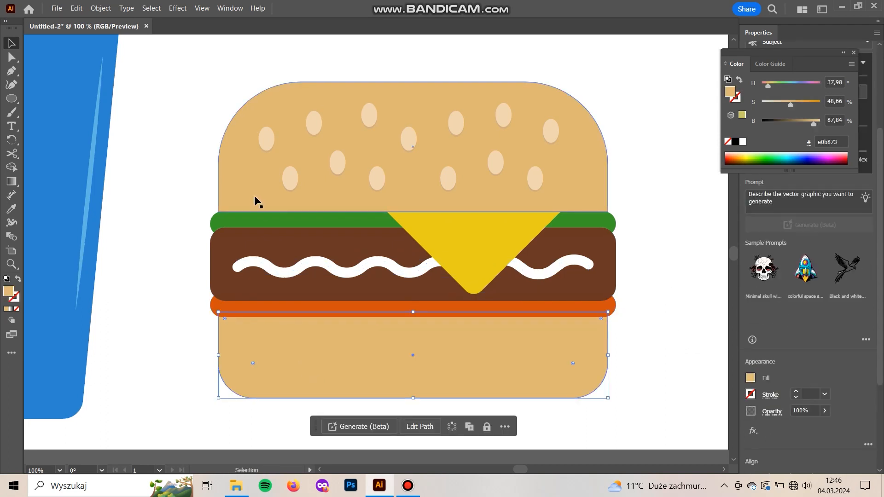
{"action": "left_click", "coordinate": [186, 341]}
{"action": "left_click", "coordinate": [249, 359]}
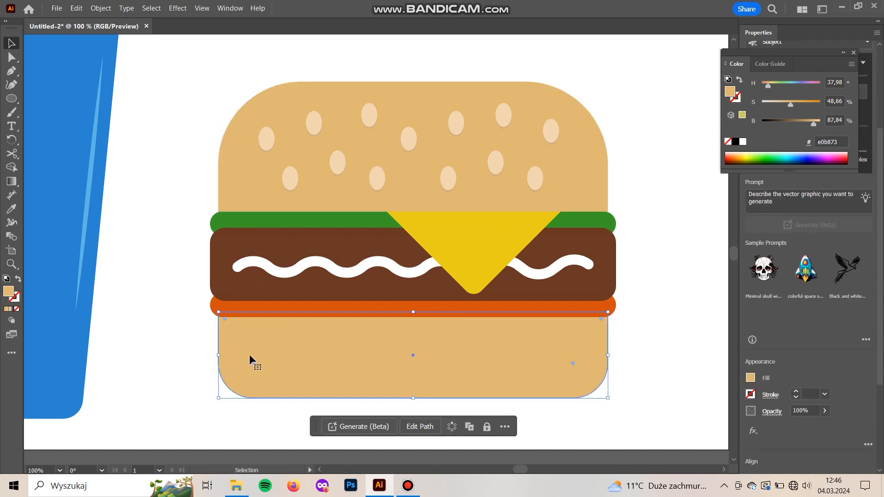
{"action": "left_click_drag", "start_coordinate": [289, 368], "coordinate": [295, 364]}
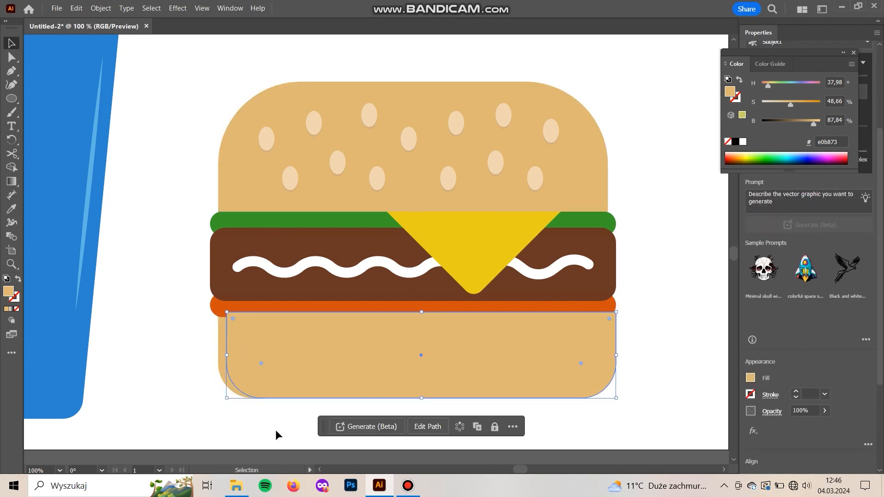
{"action": "left_click", "coordinate": [276, 429]}
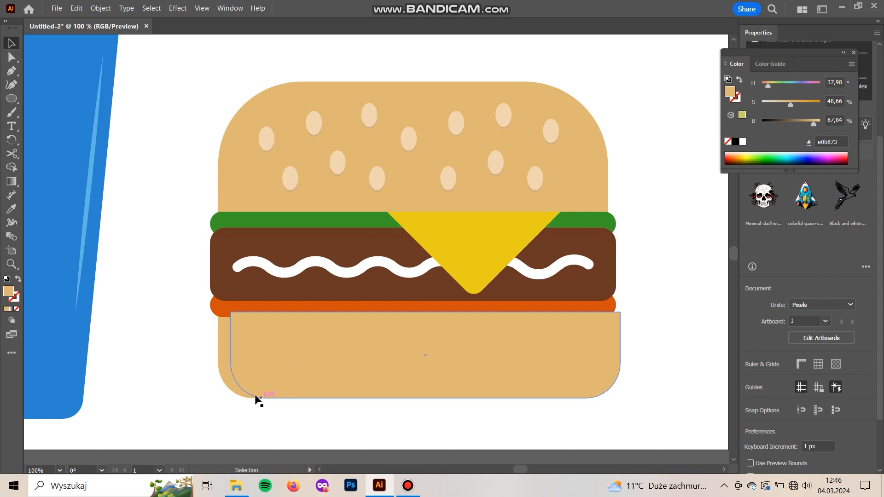
{"action": "left_click", "coordinate": [223, 380]}
{"action": "left_click", "coordinate": [177, 413]}
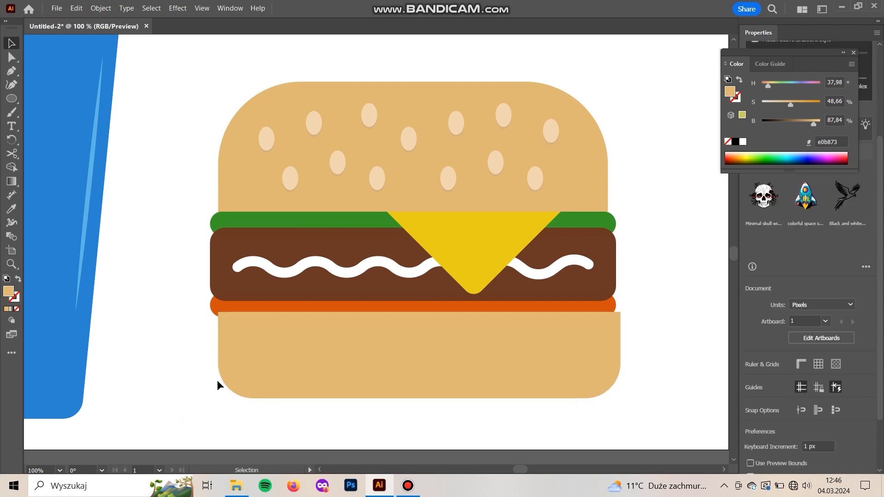
- Trim the overlapping bottom bun shapes with Shape Builder, leaving only a curved shading strip along the bun's left edge
{"action": "left_click", "coordinate": [615, 351]}
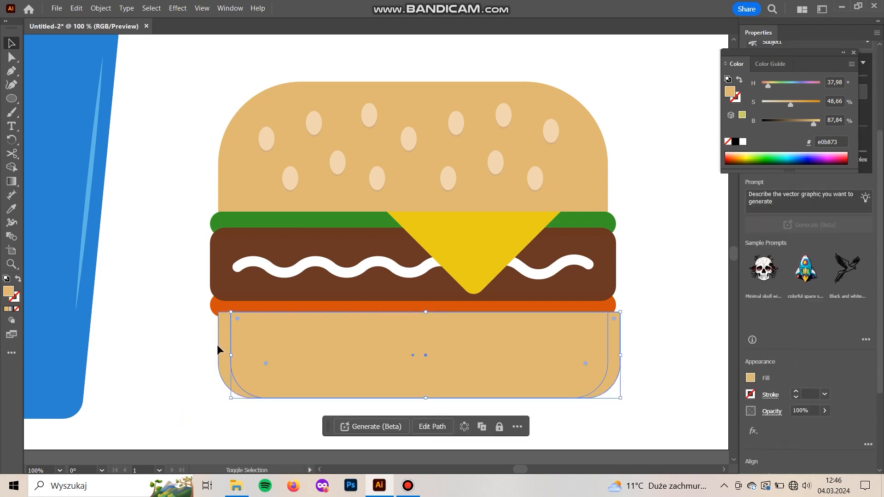
{"action": "left_click", "coordinate": [219, 349], "text": "shift"}
{"action": "key", "text": "shift+m"}
{"action": "left_click", "coordinate": [372, 368]}
{"action": "left_click", "coordinate": [614, 366], "text": "alt"}
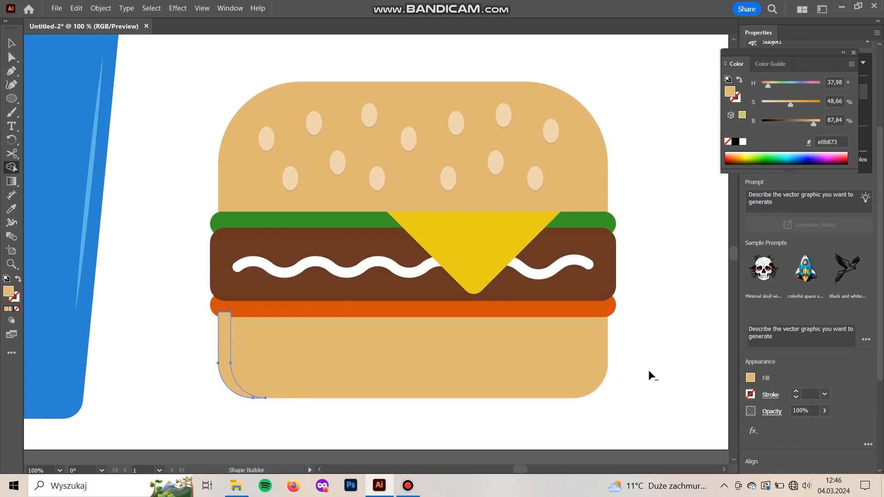
- Fill the bottom bun's shading strip with the darker tan c49b60
{"action": "key", "text": "v"}
{"action": "double_click", "coordinate": [7, 293]}
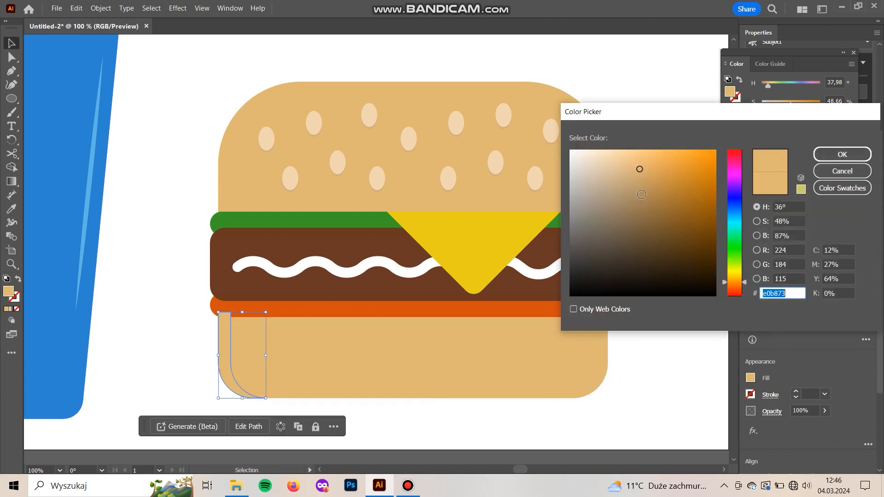
{"action": "left_click_drag", "start_coordinate": [640, 179], "coordinate": [644, 182]}
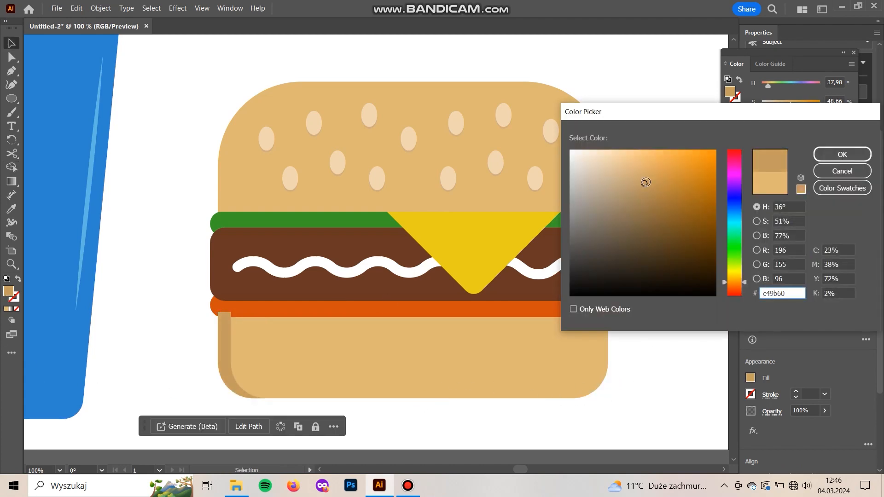
{"action": "left_click", "coordinate": [842, 154]}
{"action": "key", "text": "a"}
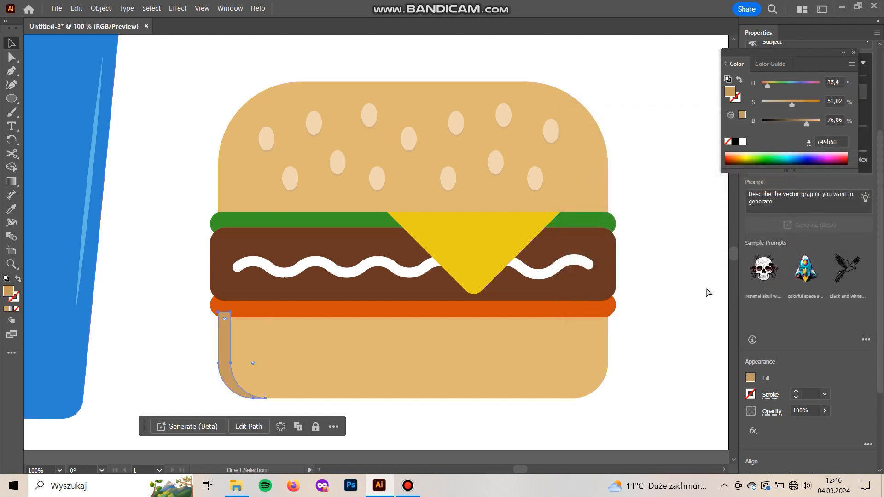
- Place the bottom bun's shading strip behind the orange layer and fill it with the softer tan d3a971
{"action": "key", "text": "v"}
{"action": "left_click", "coordinate": [672, 315]}
{"action": "left_click", "coordinate": [218, 358]}
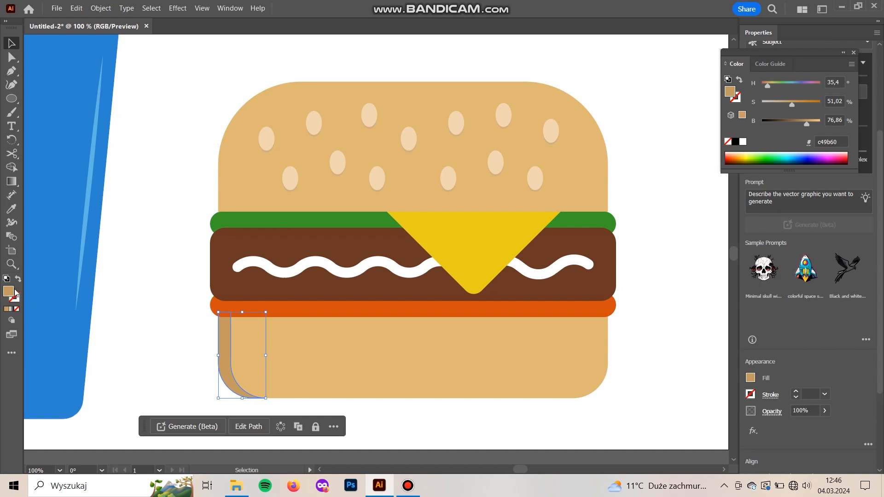
{"action": "double_click", "coordinate": [8, 291]}
{"action": "left_click", "coordinate": [638, 175]}
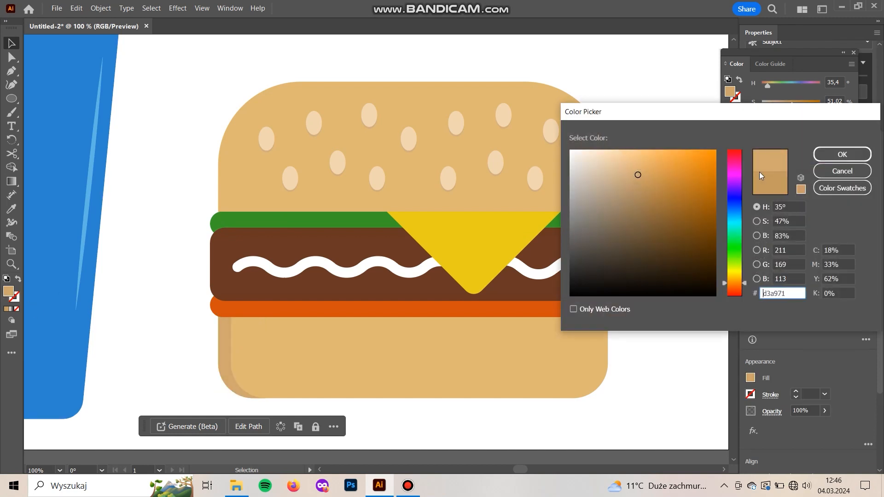
{"action": "left_click", "coordinate": [841, 154]}
- Duplicate the top bun slightly to the right and subtract the overlap with Shape Builder, leaving a curved strip along its left edge
{"action": "left_click", "coordinate": [243, 184]}
{"action": "left_click_drag", "start_coordinate": [238, 194], "coordinate": [251, 193]}
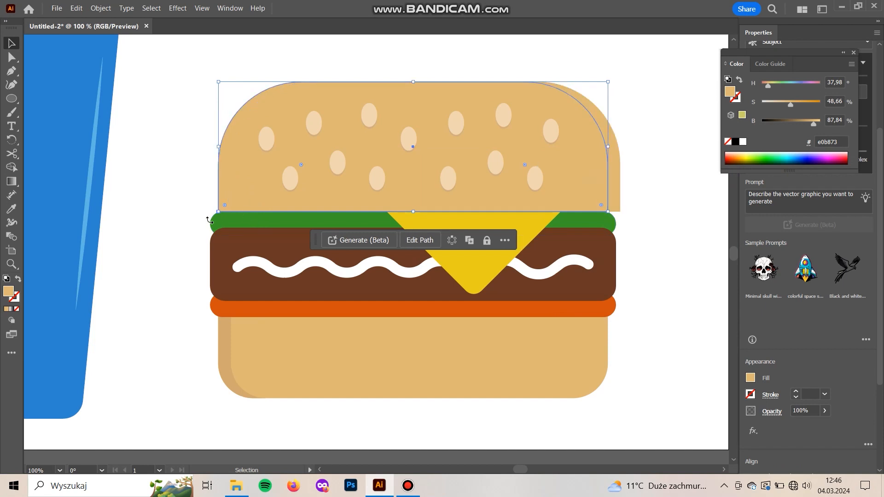
{"action": "key", "text": "ctrl+shift+bracketright"}
{"action": "left_click", "coordinate": [613, 167], "text": "shift"}
{"action": "left_click", "coordinate": [11, 167]}
{"action": "left_click", "coordinate": [328, 163], "text": "alt"}
- Match the top bun strip's fill to the bottom bun's shading colour with the Eyedropper
{"action": "key", "text": "i"}
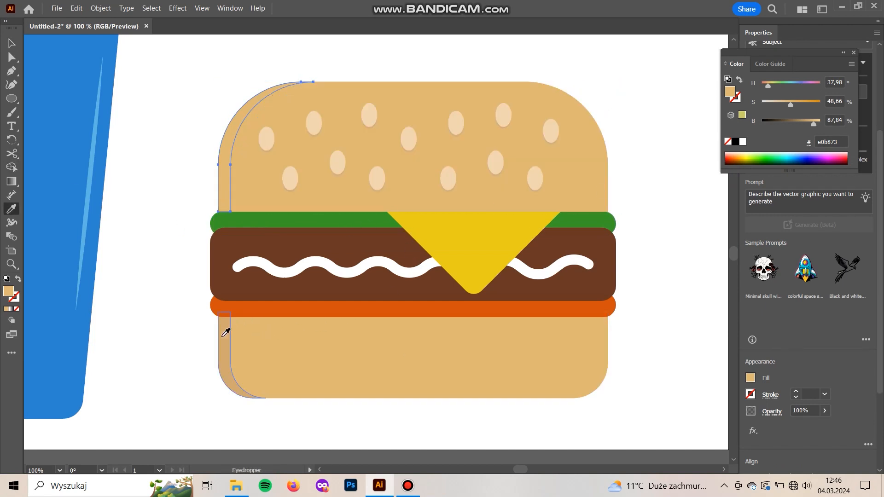
{"action": "left_click", "coordinate": [223, 336]}
{"action": "key", "text": "v"}
{"action": "left_click", "coordinate": [144, 348]}
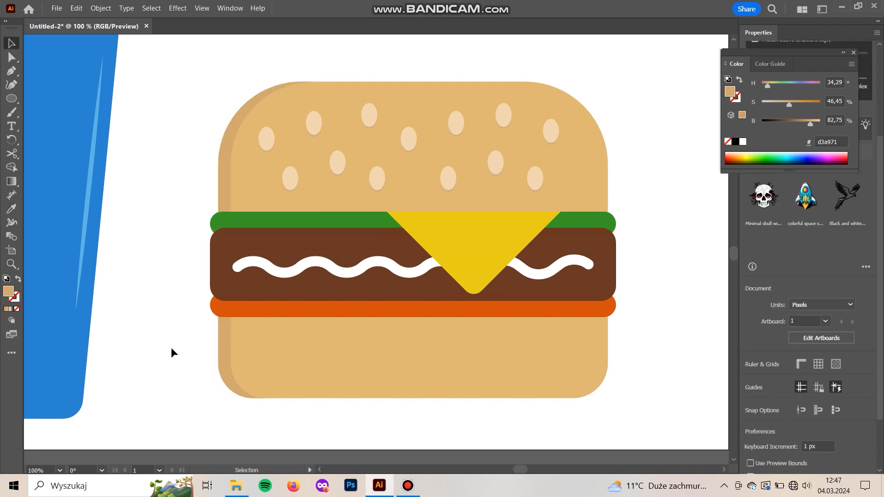
- Bring the brown patty to the front and duplicate it with a slight offset to the right
{"action": "scroll", "coordinate": [171, 352], "scroll_direction": "up", "scroll_amount": 1}
{"action": "left_click", "coordinate": [227, 279]}
{"action": "key", "text": "ctrl+shift+bracketright"}
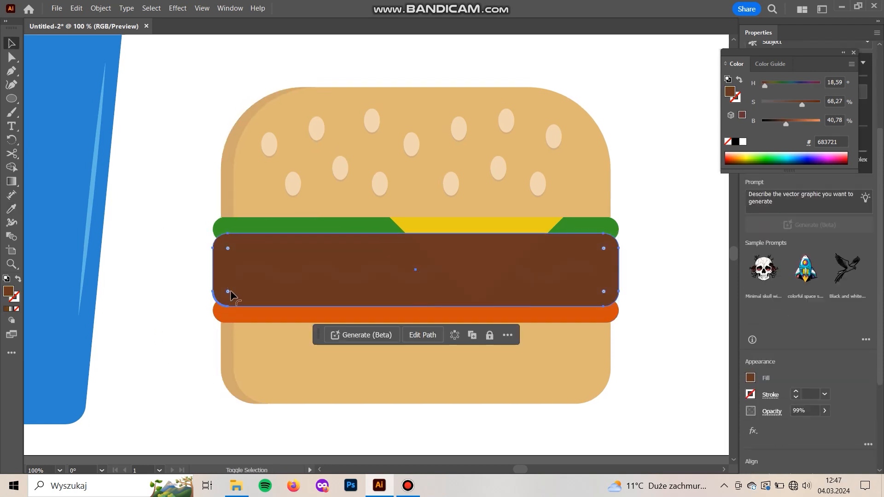
{"action": "left_click_drag", "start_coordinate": [224, 269], "coordinate": [231, 269], "text": "alt"}
{"action": "left_click", "coordinate": [188, 270]}
{"action": "left_click", "coordinate": [212, 272]}
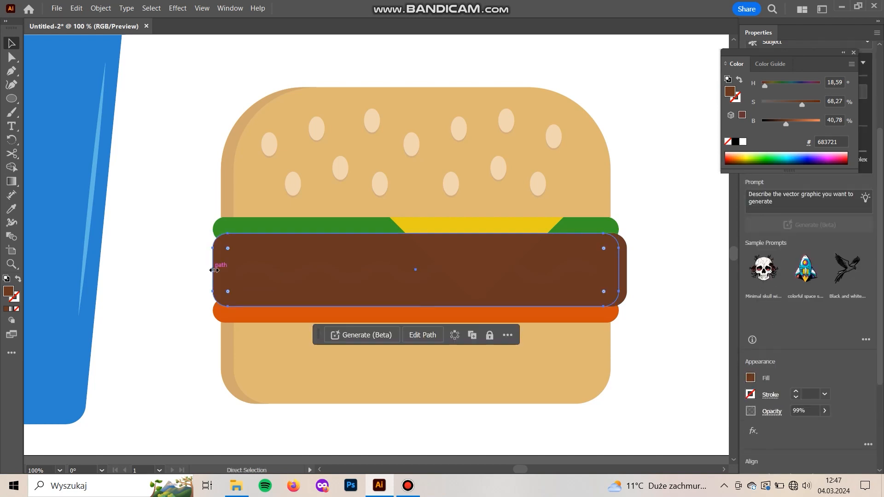
- Set both patty shapes to 100% opacity and subtract their overlap with Shape Builder, leaving a strip at the left edge
{"action": "left_click", "coordinate": [624, 289], "text": "shift"}
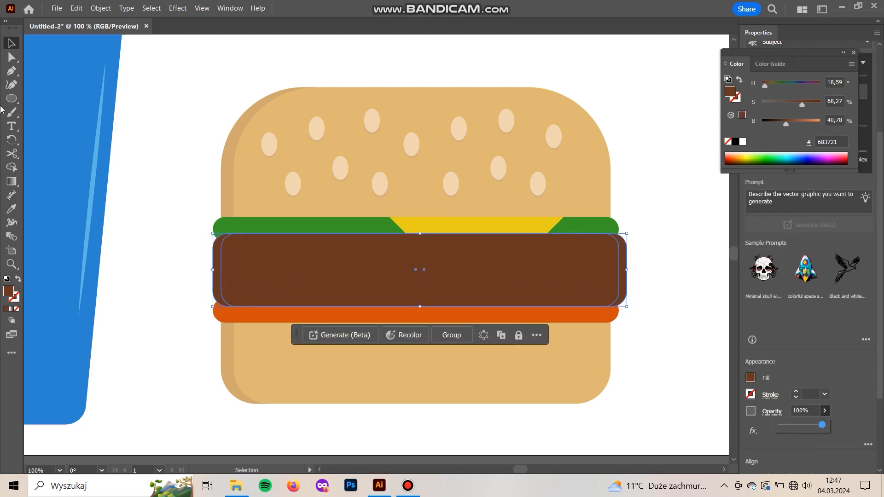
{"action": "left_click", "coordinate": [11, 167]}
{"action": "left_click", "coordinate": [604, 277], "text": "alt"}
- Fill the patty's left shading strip with the dark brown 592b19
{"action": "key", "text": "v"}
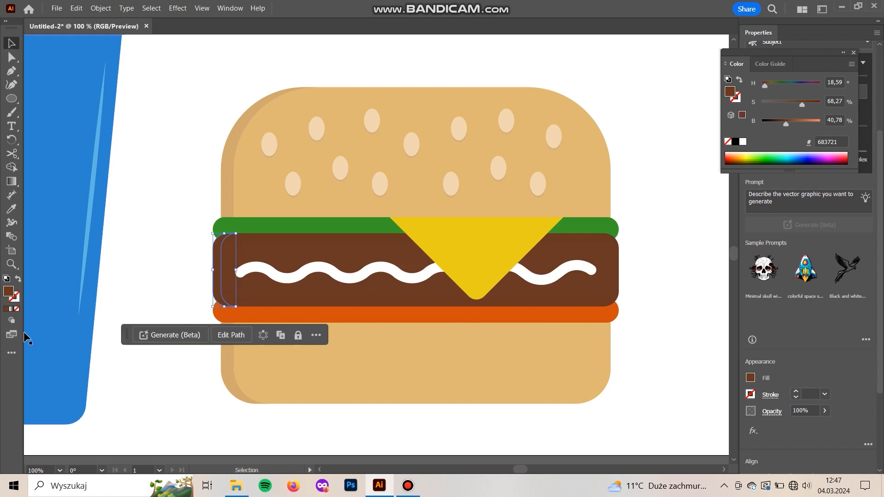
{"action": "double_click", "coordinate": [9, 291]}
{"action": "left_click", "coordinate": [676, 248]}
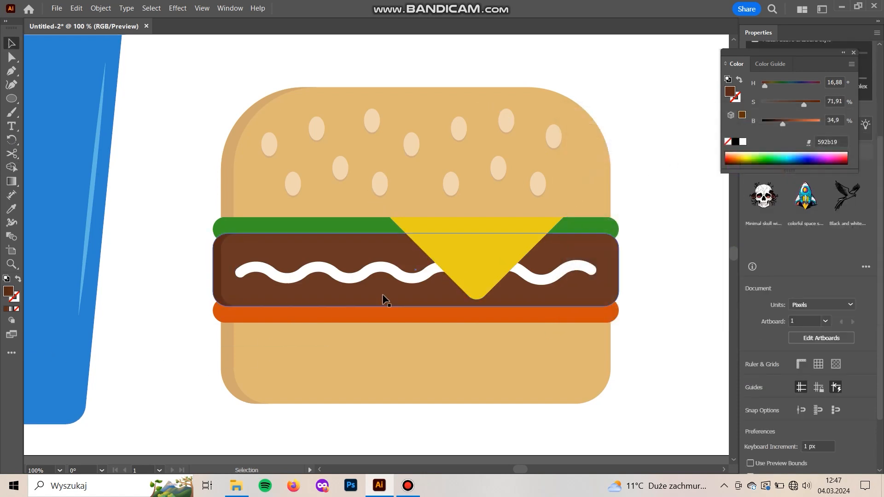
- Duplicate the orange layer and offset the copy slightly to the right, in front of the patty
{"action": "left_click", "coordinate": [247, 318]}
{"action": "left_click_drag", "start_coordinate": [247, 316], "coordinate": [259, 313]}
{"action": "left_click", "coordinate": [178, 351]}
{"action": "key", "text": "ctrl+z"}
{"action": "left_click", "coordinate": [181, 369]}
{"action": "left_click", "coordinate": [217, 310]}
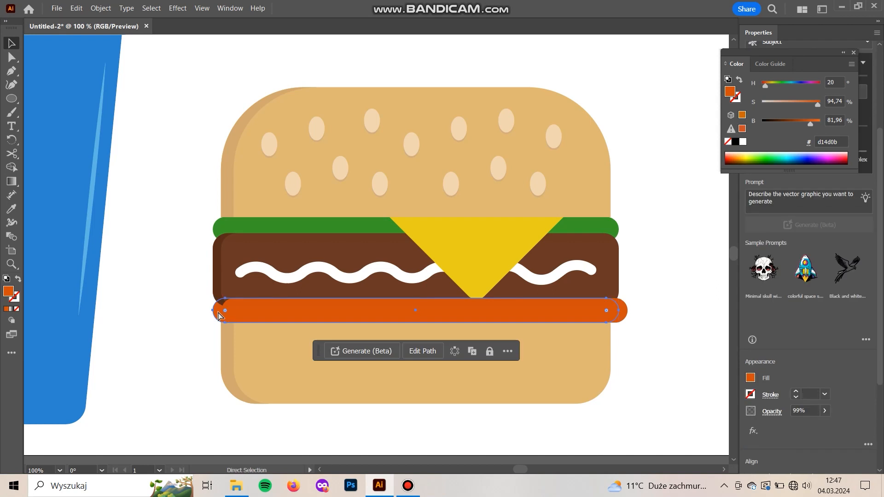
- Subtract the overlap of the two orange shapes with Shape Builder, leaving a crescent at the orange layer's left end
{"action": "left_click", "coordinate": [625, 318]}
{"action": "left_click", "coordinate": [512, 320]}
{"action": "left_click", "coordinate": [217, 311], "text": "shift"}
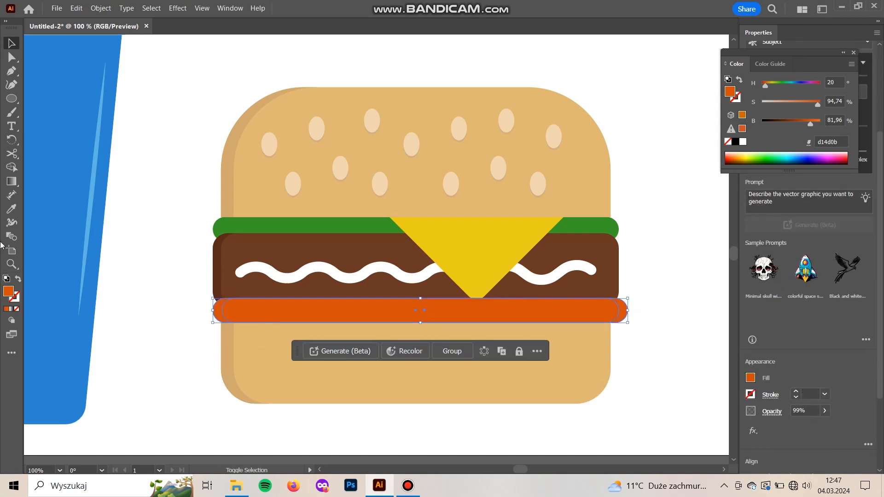
{"action": "left_click", "coordinate": [12, 166]}
{"action": "left_click_drag", "start_coordinate": [511, 311], "coordinate": [635, 313]}
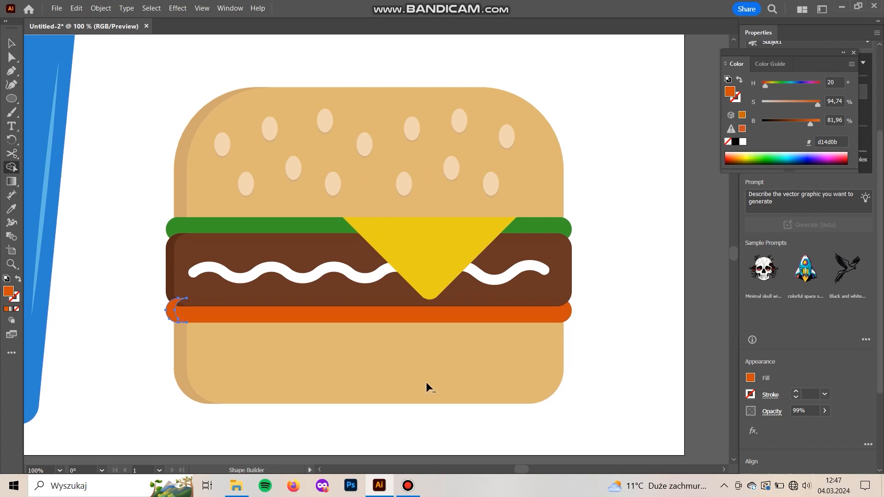
- Fill the crescent at the orange layer's left end with the darker orange bf430c
{"action": "key", "text": "v"}
{"action": "double_click", "coordinate": [7, 296]}
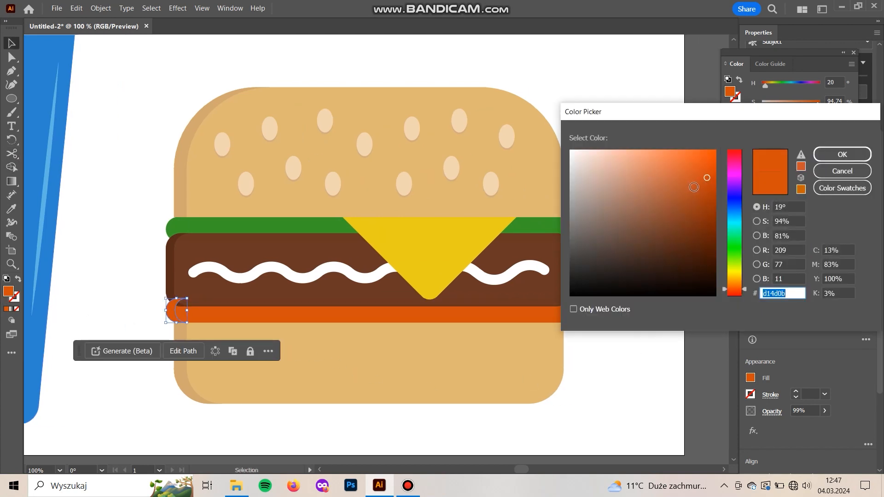
{"action": "left_click", "coordinate": [707, 184]}
{"action": "left_click", "coordinate": [842, 154]}
{"action": "key", "text": "a"}
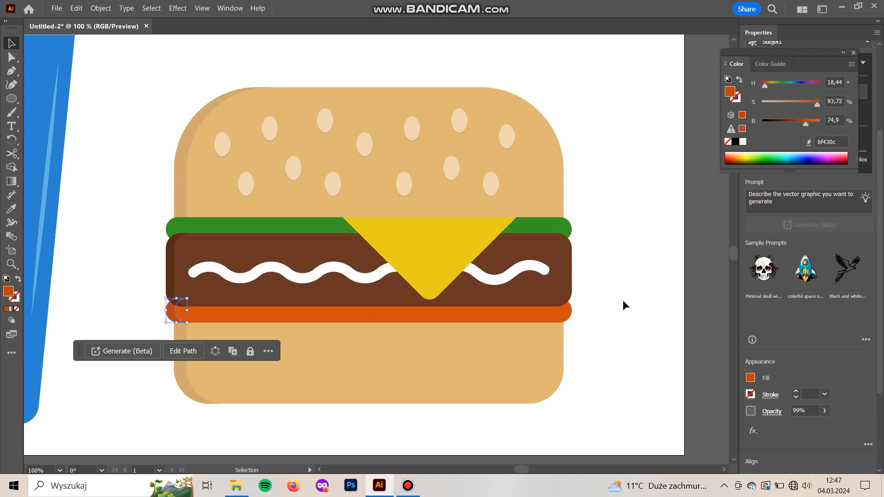
{"action": "left_click", "coordinate": [622, 301]}
- Duplicate the green lettuce layer, bring the copy to the front and offset it slightly to the right
{"action": "scroll", "coordinate": [294, 348], "scroll_direction": "left", "scroll_amount": 3}
{"action": "scroll", "coordinate": [294, 348], "scroll_direction": "down", "scroll_amount": 1}
{"action": "left_click", "coordinate": [225, 213]}
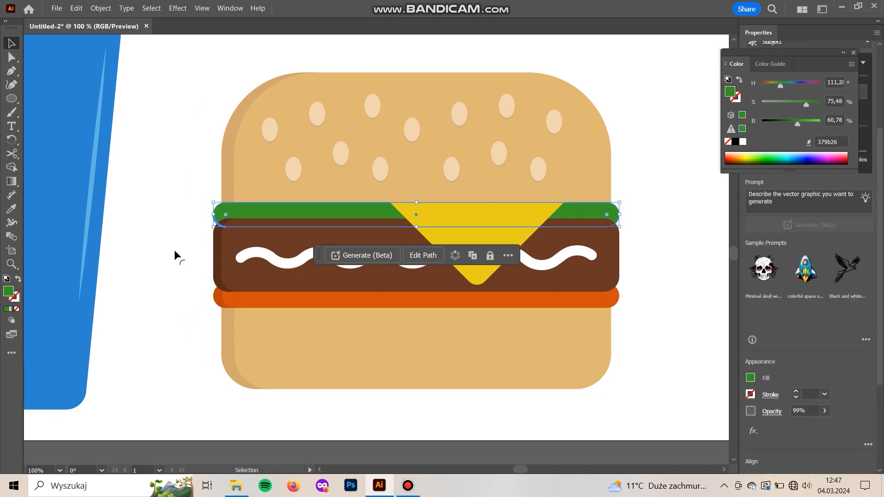
{"action": "key", "text": "ctrl+shift+bracketright"}
{"action": "left_click_drag", "start_coordinate": [253, 221], "coordinate": [256, 220]}
{"action": "key", "text": "Right"}
{"action": "key", "text": "Right"}
{"action": "key", "text": "Right"}
{"action": "key", "text": "Right"}
{"action": "key", "text": "Right"}
{"action": "key", "text": "Right"}
{"action": "key", "text": "Right"}
{"action": "key", "text": "Right"}
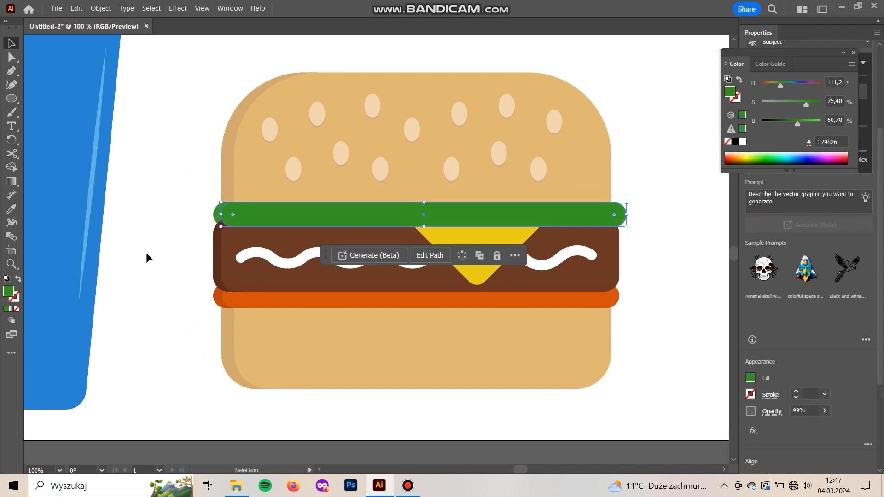
- Bring the original green layer to the front and subtract the two shapes' overlap with Shape Builder, leaving a crescent at the left end
{"action": "left_click", "coordinate": [193, 230]}
{"action": "left_click", "coordinate": [217, 219]}
{"action": "key", "text": "ctrl+shift+bracketright"}
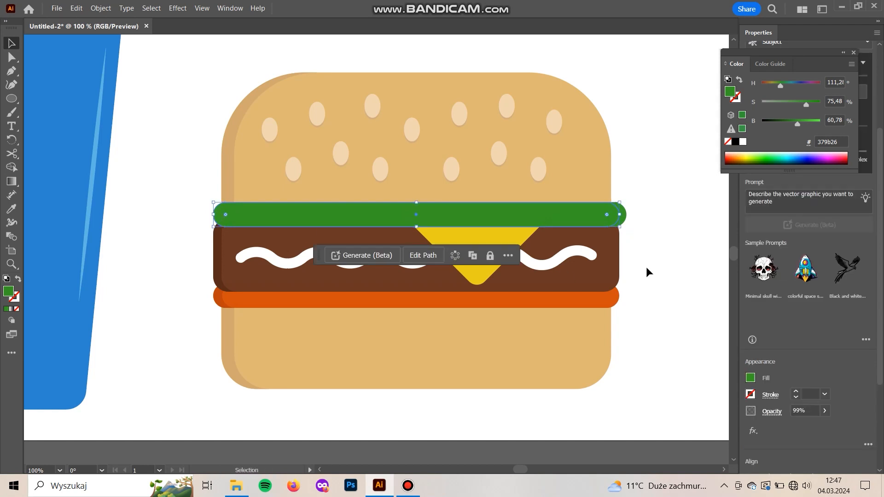
{"action": "left_click_drag", "start_coordinate": [625, 216], "coordinate": [632, 217]}
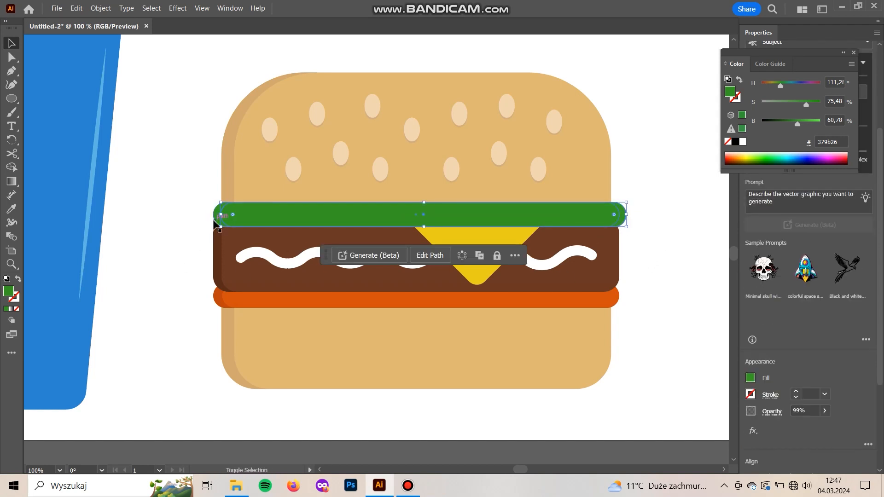
{"action": "left_click", "coordinate": [215, 223], "text": "shift"}
{"action": "left_click", "coordinate": [11, 167]}
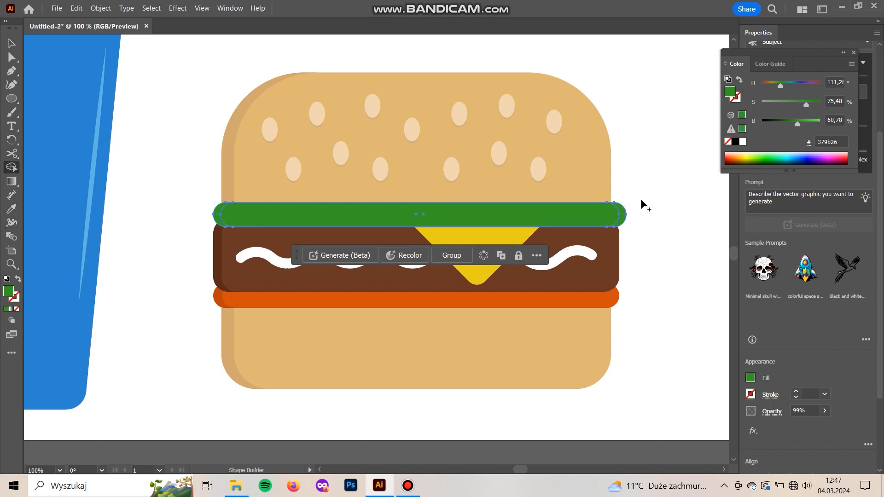
{"action": "left_click_drag", "start_coordinate": [612, 214], "coordinate": [674, 215]}
{"action": "key", "text": "v"}
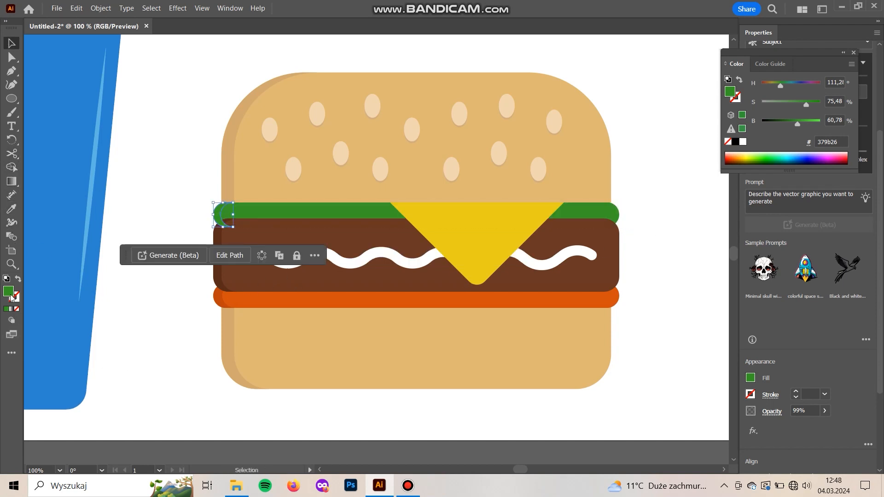
- Fill the crescent at the green layer's left end with the darker green 348723
{"action": "double_click", "coordinate": [8, 291]}
{"action": "left_click", "coordinate": [677, 216]}
{"action": "left_click", "coordinate": [677, 217]}
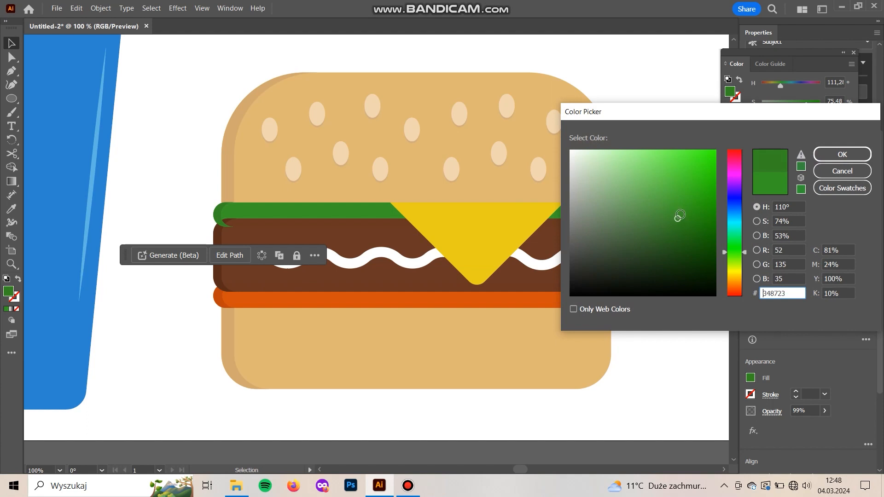
{"action": "left_click", "coordinate": [851, 158]}
{"action": "key", "text": "a"}
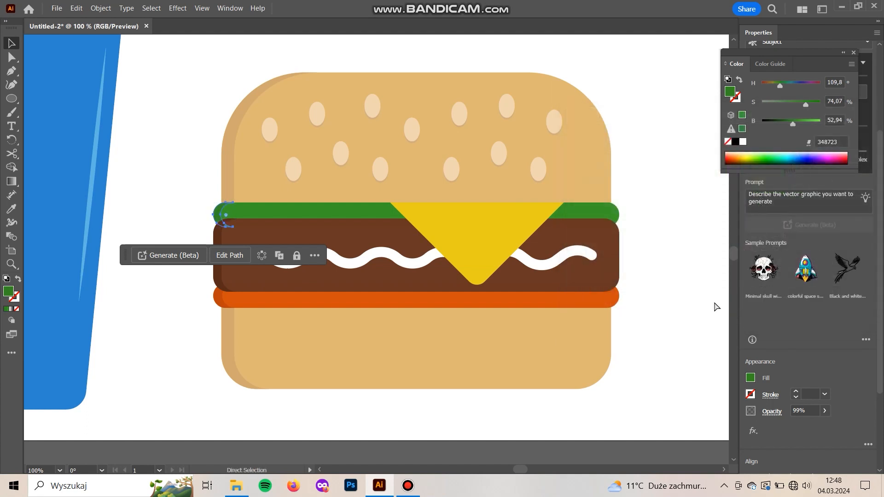
{"action": "key", "text": "ctrl"}
{"action": "left_click", "coordinate": [667, 296]}
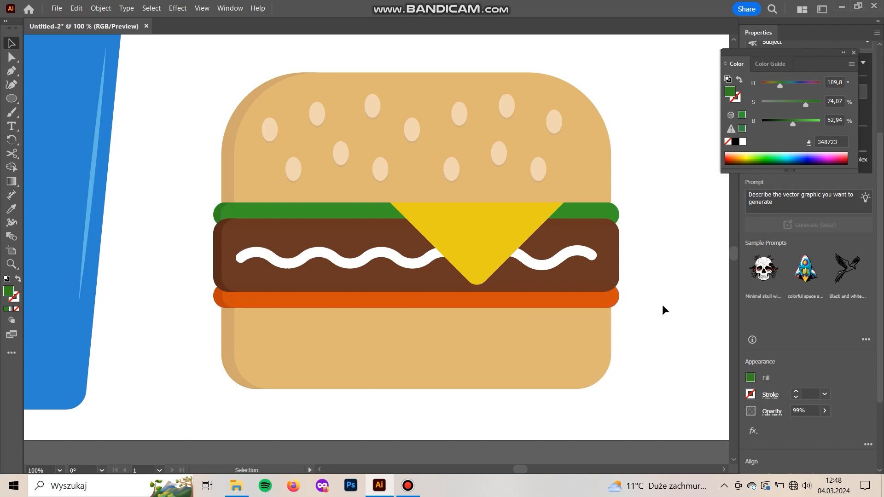
- Duplicate the yellow cheese shape, offset the copy slightly to the right and rotate it a little
{"action": "key", "text": "ctrl+minus"}
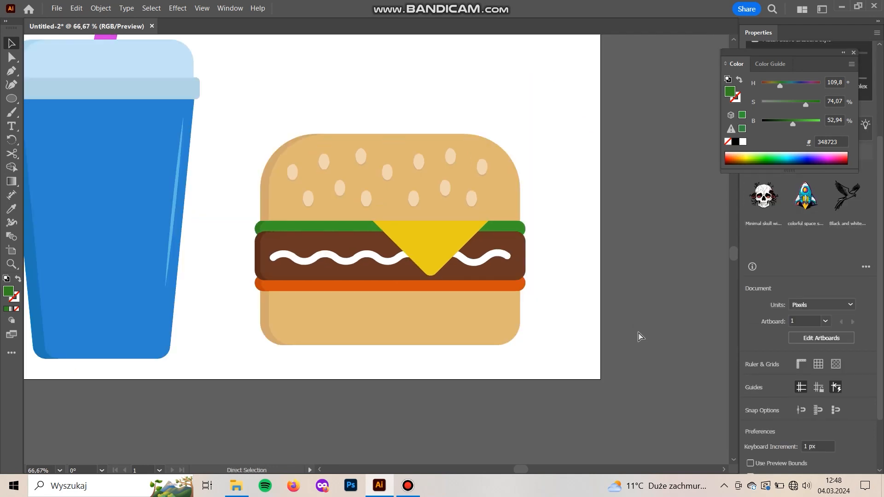
{"action": "key", "text": "ctrl+plus"}
{"action": "left_click_drag", "start_coordinate": [683, 297], "coordinate": [666, 298]}
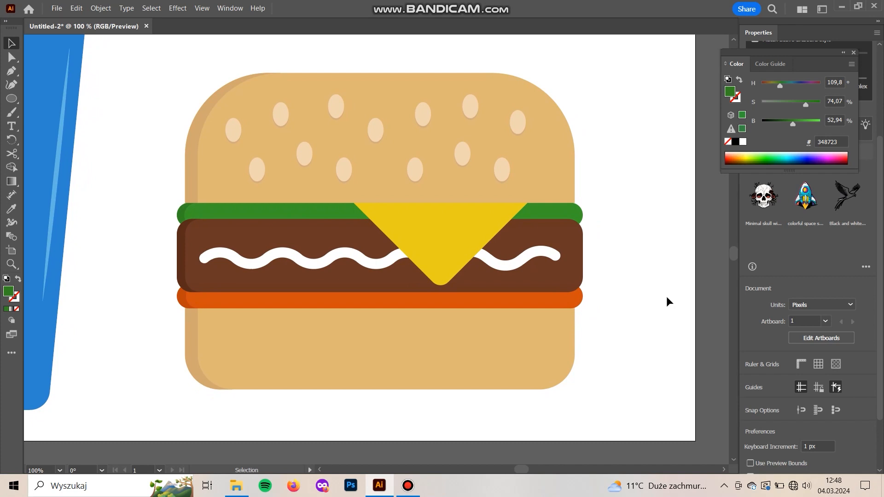
{"action": "left_click", "coordinate": [428, 248]}
{"action": "left_click_drag", "start_coordinate": [431, 247], "coordinate": [434, 242]}
{"action": "left_click_drag", "start_coordinate": [449, 294], "coordinate": [443, 309]}
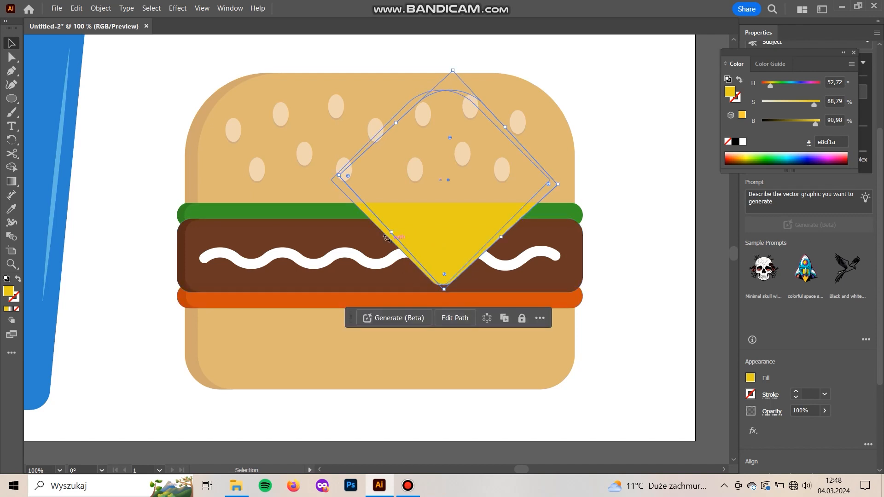
- Bring the original yellow cheese shape to the front of the burger
{"action": "left_click", "coordinate": [376, 228]}
{"action": "left_click", "coordinate": [382, 237], "text": "ctrl"}
{"action": "key", "text": "ctrl+shift+bracketright"}
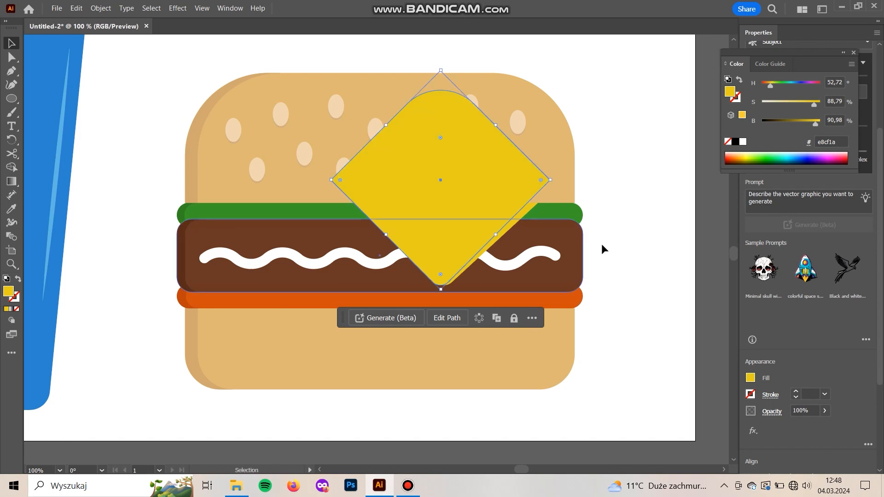
{"action": "left_click", "coordinate": [601, 244]}
{"action": "left_click", "coordinate": [520, 212]}
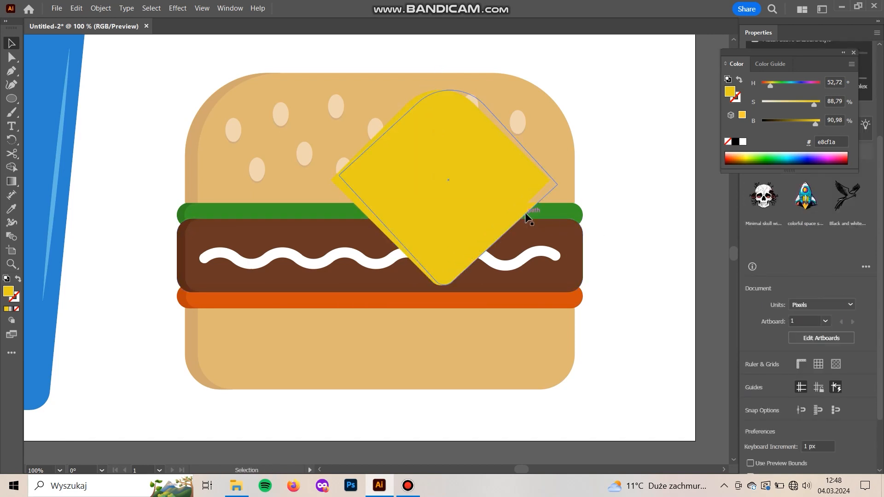
{"action": "left_click", "coordinate": [385, 134], "text": "shift"}
{"action": "left_click", "coordinate": [12, 167]}
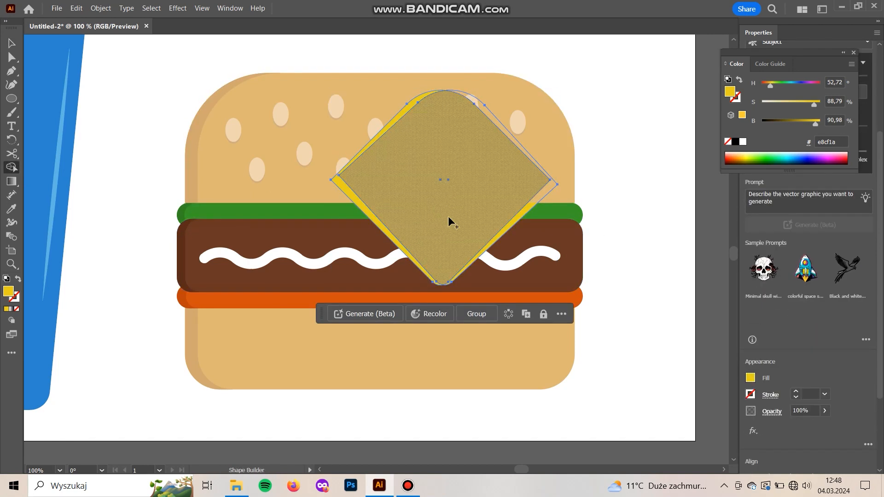
{"action": "left_click", "coordinate": [467, 255]}
{"action": "key", "text": "v"}
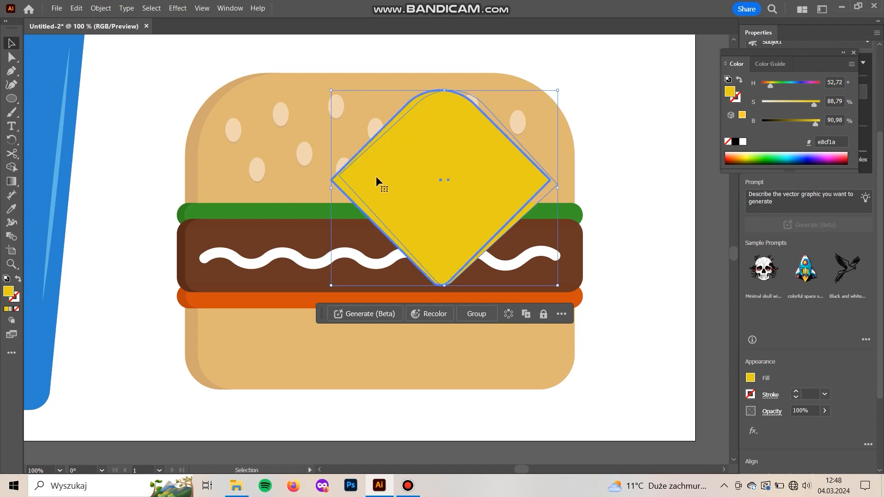
- Enlarge the offset cheese copy slightly toward its upper-left side
{"action": "left_click", "coordinate": [350, 172]}
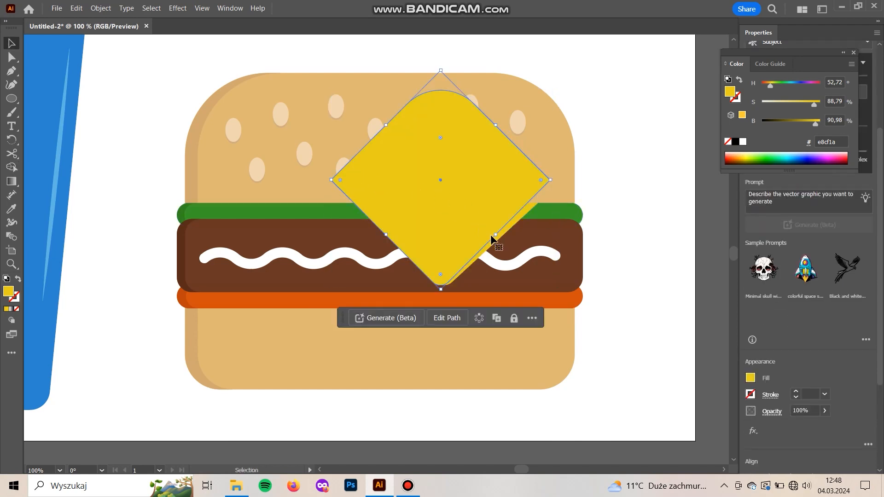
{"action": "left_click_drag", "start_coordinate": [496, 248], "coordinate": [491, 253]}
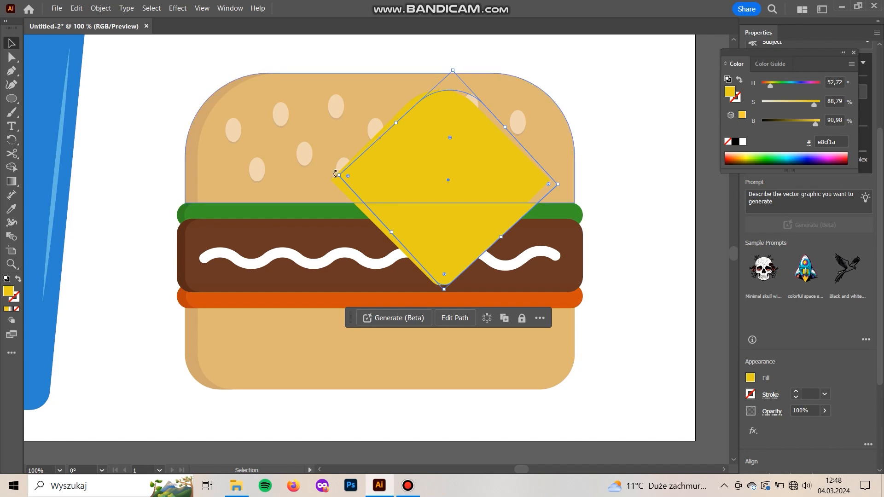
{"action": "left_click_drag", "start_coordinate": [335, 173], "coordinate": [335, 172]}
- Subtract the overlap of the two cheese shapes with Shape Builder, leaving only a strip along the cheese's left edge
{"action": "left_click", "coordinate": [394, 256], "text": "shift"}
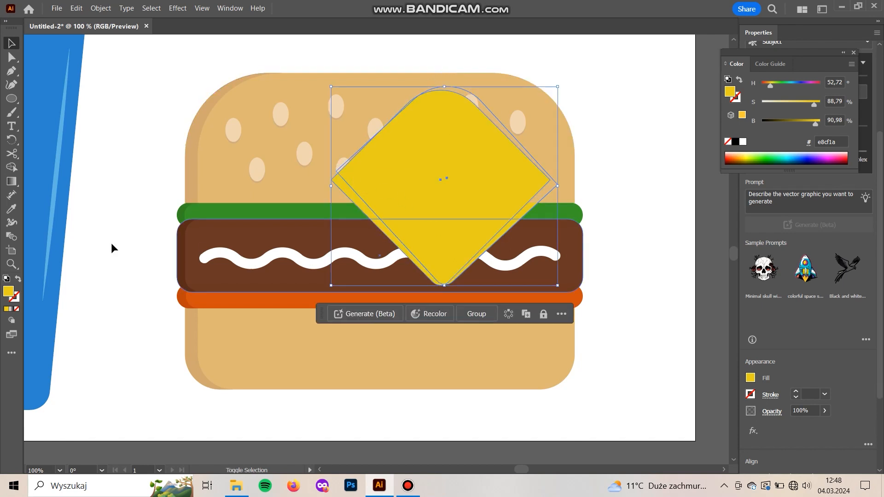
{"action": "left_click", "coordinate": [11, 167]}
{"action": "left_click_drag", "start_coordinate": [565, 156], "coordinate": [507, 199]}
{"action": "left_click_drag", "start_coordinate": [519, 246], "coordinate": [520, 246]}
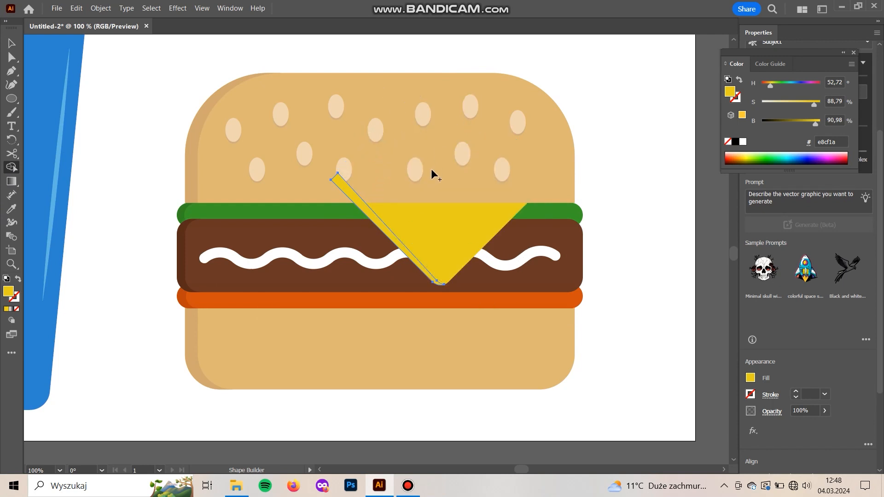
{"action": "key", "text": "v"}
- Fill the cheese's left shading strip with the darker yellow ddc017 and send it behind the top bun
{"action": "double_click", "coordinate": [8, 291]}
{"action": "left_click_drag", "start_coordinate": [698, 164], "coordinate": [702, 168]}
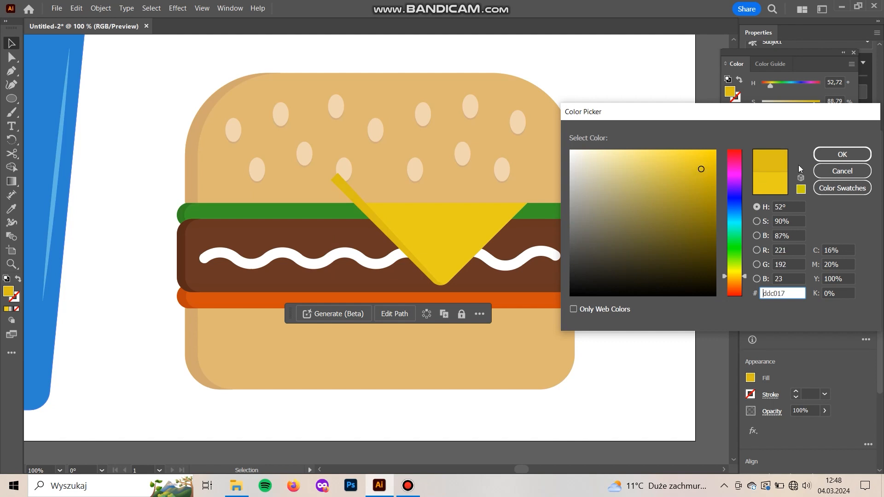
{"action": "left_click", "coordinate": [841, 154]}
{"action": "key", "text": "v"}
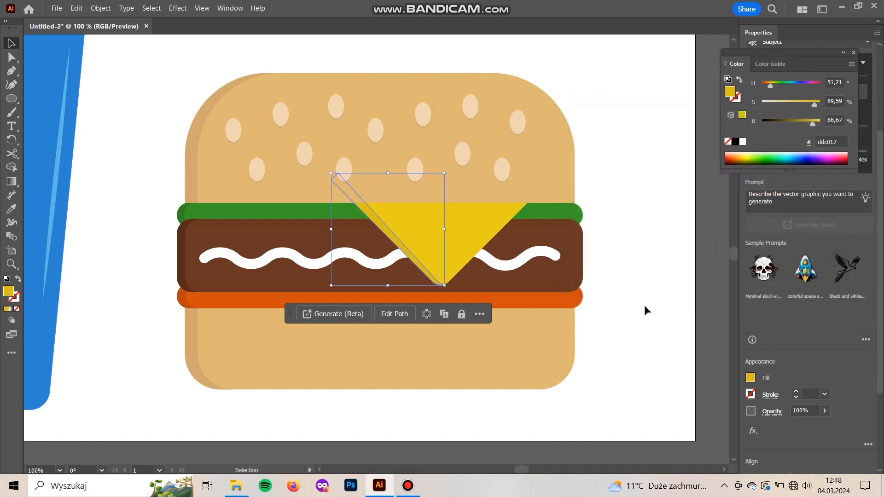
{"action": "left_click", "coordinate": [644, 322]}
- Duplicate the white sauce wave, shift the copy slightly down and set its stroke colour to the dark brown 3f160a
{"action": "left_click_drag", "start_coordinate": [650, 287], "coordinate": [648, 281]}
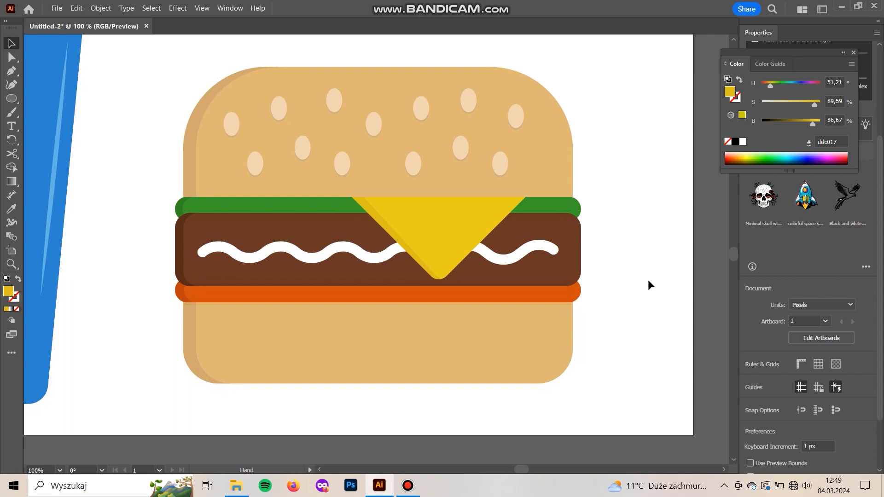
{"action": "key", "text": "a"}
{"action": "left_click", "coordinate": [292, 255]}
{"action": "key", "text": "v"}
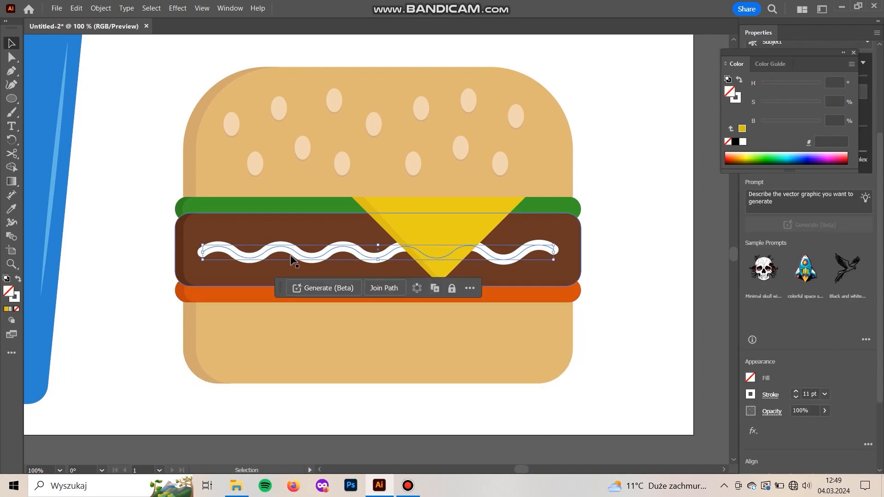
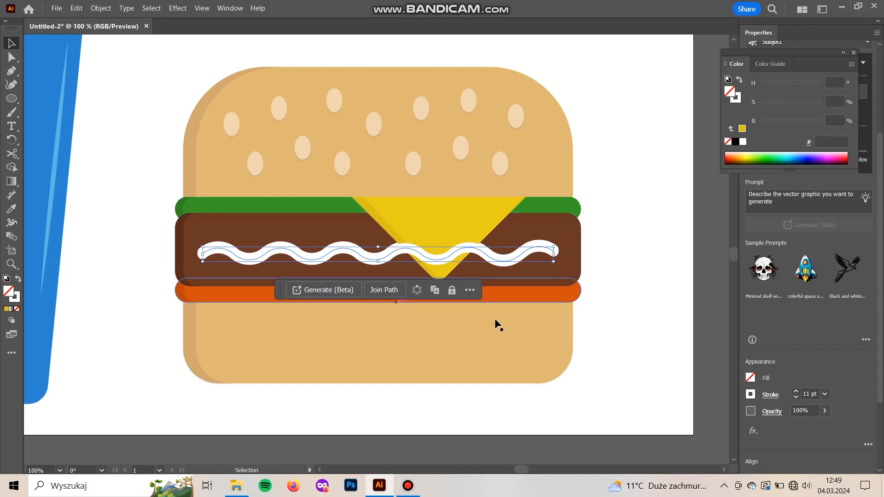
{"action": "double_click", "coordinate": [15, 299]}
{"action": "left_click", "coordinate": [712, 263]}
{"action": "left_click", "coordinate": [741, 285]}
{"action": "left_click_drag", "start_coordinate": [741, 285], "coordinate": [741, 292]}
{"action": "left_click_drag", "start_coordinate": [698, 259], "coordinate": [693, 259]}
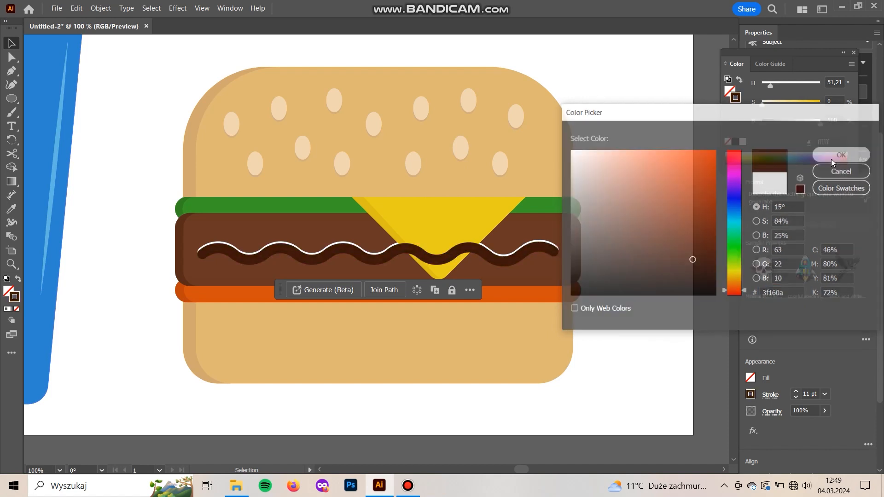
{"action": "left_click", "coordinate": [831, 156]}
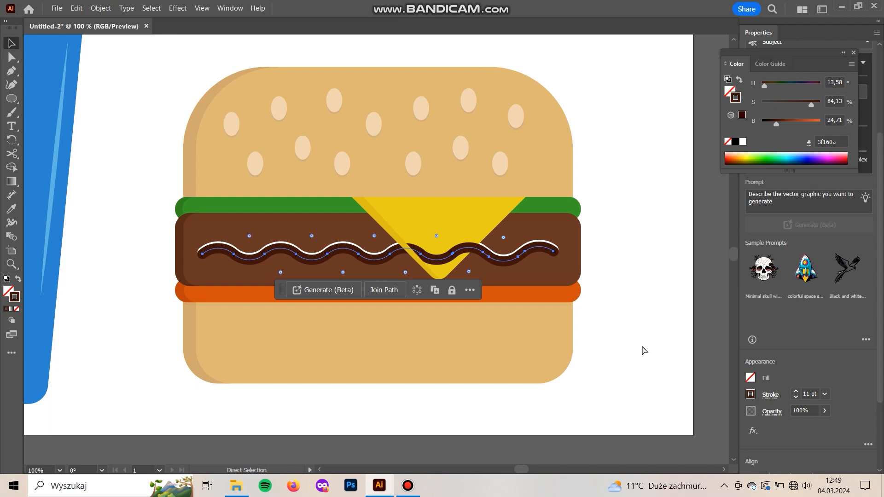
- Move the dark sauce wave back in the stacking order, directly behind the white one, and nudge it down as a shadow
{"action": "key", "text": "ctrl+z"}
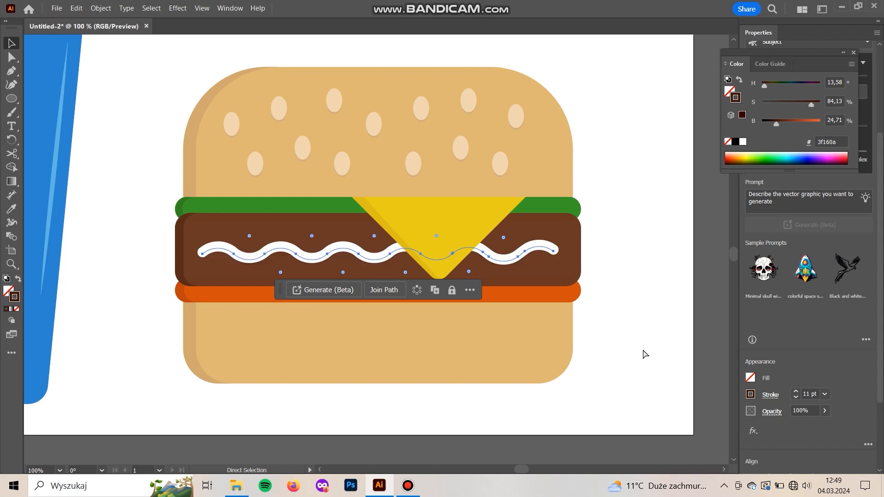
{"action": "key", "text": "ctrl+]"}
{"action": "key", "text": "ctrl+]"}
{"action": "key", "text": "ctrl+["}
{"action": "key", "text": "Down"}
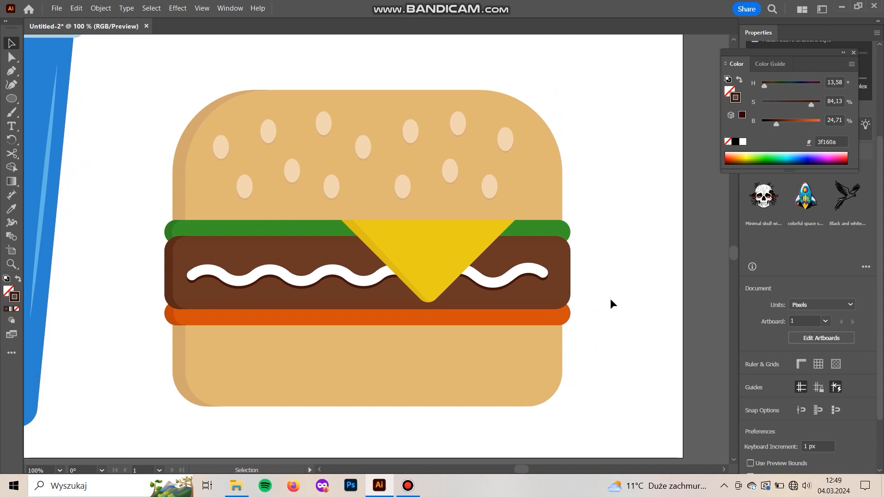
- Draw a straight diagonal line with the Pen tool inside the cheese, parallel to its right edge
{"action": "scroll", "coordinate": [607, 299], "scroll_direction": "down", "scroll_amount": 1}
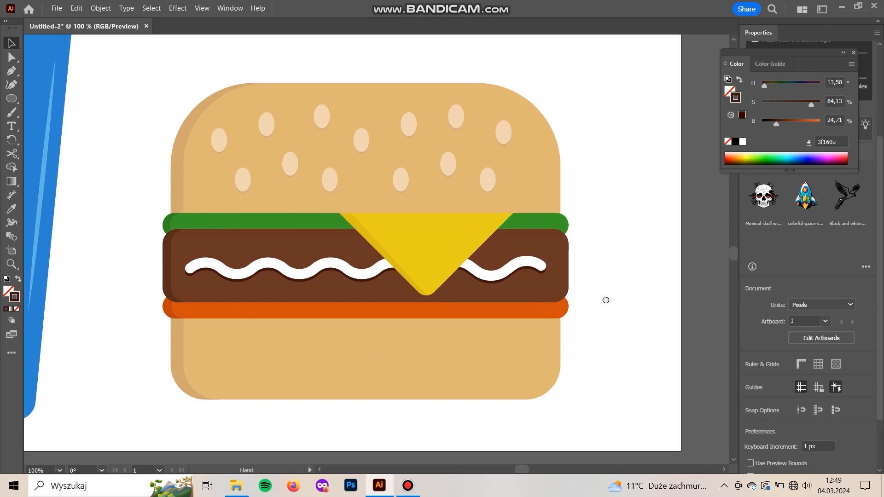
{"action": "key", "text": "p"}
{"action": "left_click_drag", "start_coordinate": [602, 329], "coordinate": [587, 323]}
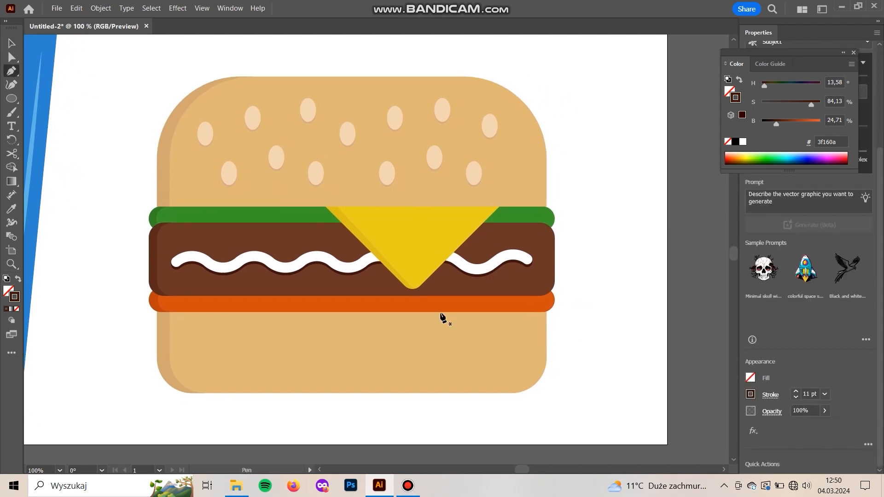
{"action": "left_click", "coordinate": [418, 272]}
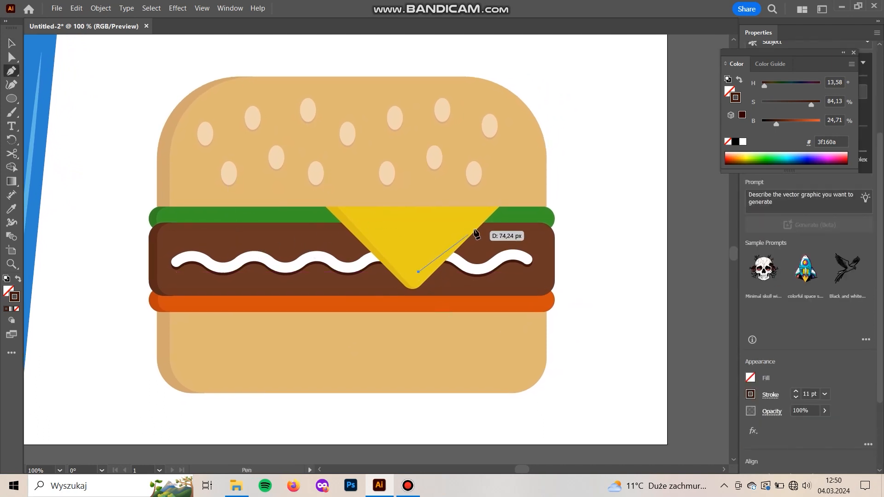
{"action": "left_click", "coordinate": [477, 213]}
{"action": "key", "text": "v"}
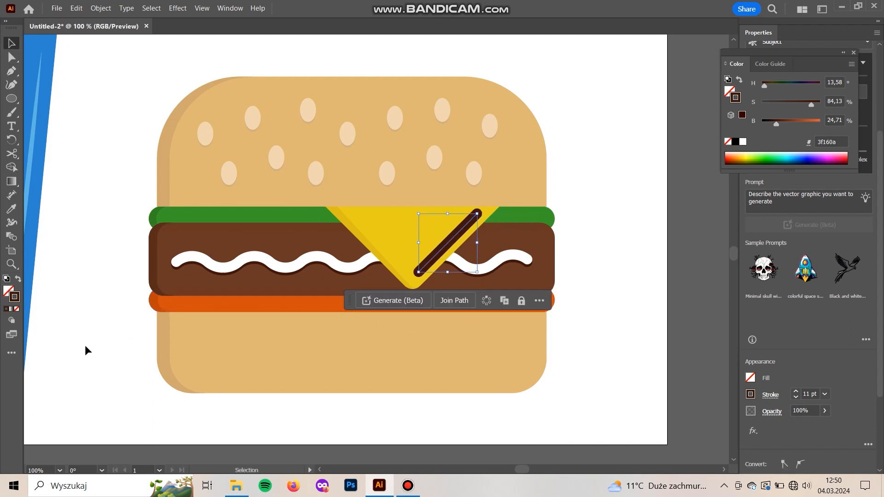
- Reduce the stroke weight of the diagonal line inside the cheese to 4 pt
{"action": "left_click", "coordinate": [795, 397]}
{"action": "left_click", "coordinate": [796, 397]}
{"action": "left_click", "coordinate": [795, 397]}
{"action": "left_click", "coordinate": [796, 397]}
{"action": "left_click", "coordinate": [795, 397]}
{"action": "left_click", "coordinate": [795, 397]}
{"action": "left_click", "coordinate": [795, 398]}
- Apply the elliptical width profile to the cheese line so that both of its ends taper
{"action": "scroll", "coordinate": [787, 382], "scroll_direction": "down", "scroll_amount": 3}
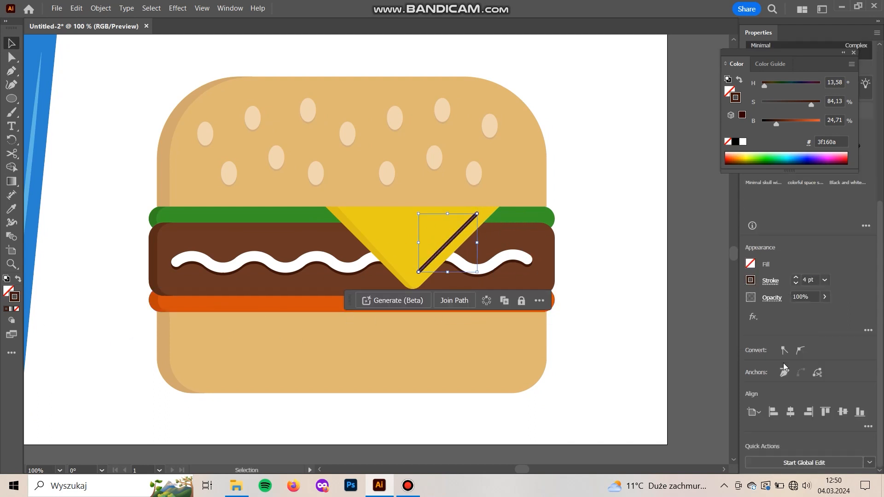
{"action": "left_click", "coordinate": [770, 281]}
{"action": "left_click", "coordinate": [744, 461]}
{"action": "left_click", "coordinate": [722, 340]}
{"action": "left_click", "coordinate": [795, 224]}
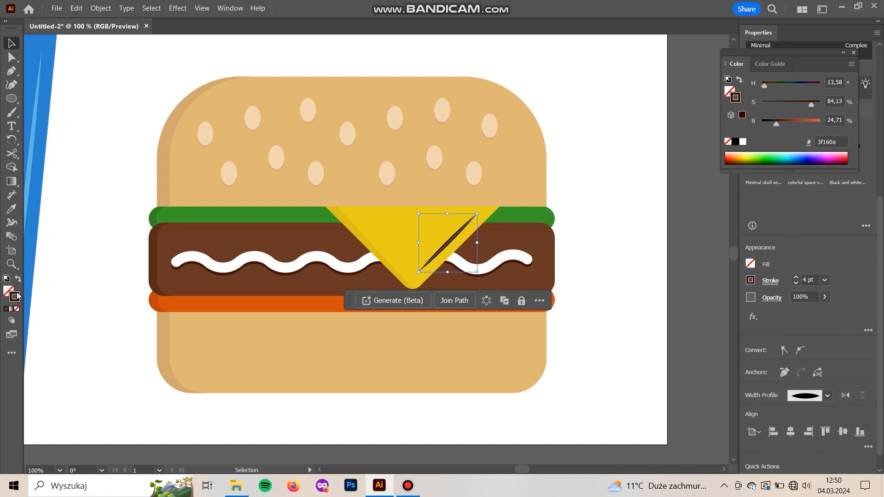
- Set the tapered cheese line's stroke colour to the pale yellow efed9c and nudge it slightly towards the cheese's right edge
{"action": "double_click", "coordinate": [15, 296]}
{"action": "left_click", "coordinate": [734, 272]}
{"action": "left_click", "coordinate": [672, 155]}
{"action": "mouse_move", "coordinate": [673, 155]}
{"action": "left_mouse_down"}
{"action": "mouse_move", "coordinate": [606, 157]}
{"action": "mouse_move", "coordinate": [620, 159]}
{"action": "left_mouse_up"}
{"action": "left_click", "coordinate": [841, 154]}
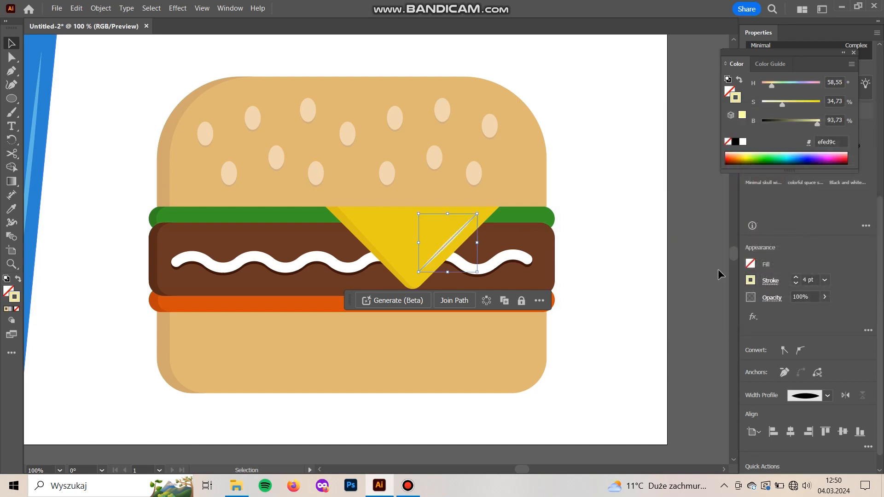
{"action": "left_click", "coordinate": [664, 262]}
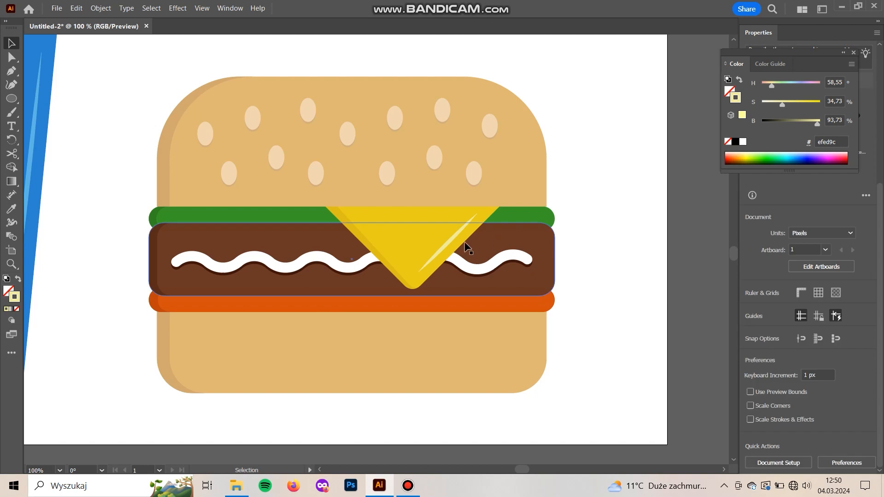
{"action": "left_click", "coordinate": [449, 242]}
{"action": "left_click", "coordinate": [631, 288]}
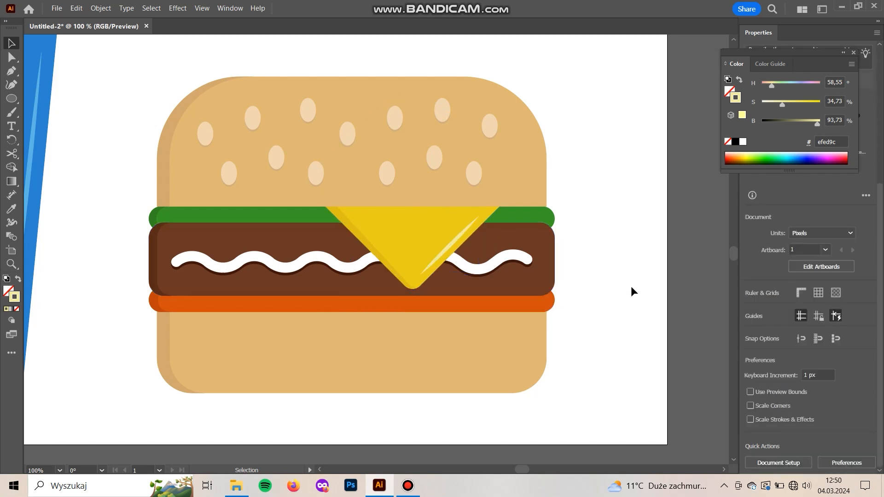
- Draw a curved line with the Pen tool inside the top bun, following its rounded upper-right corner
{"action": "left_click_drag", "start_coordinate": [623, 253], "coordinate": [595, 270]}
{"action": "key", "text": "p"}
{"action": "left_click_drag", "start_coordinate": [528, 312], "coordinate": [519, 272]}
{"action": "scroll", "coordinate": [496, 168], "scroll_direction": "up", "scroll_amount": 3}
{"action": "left_click", "coordinate": [411, 122]}
{"action": "left_click_drag", "start_coordinate": [507, 205], "coordinate": [506, 295]}
{"action": "key", "text": "a"}
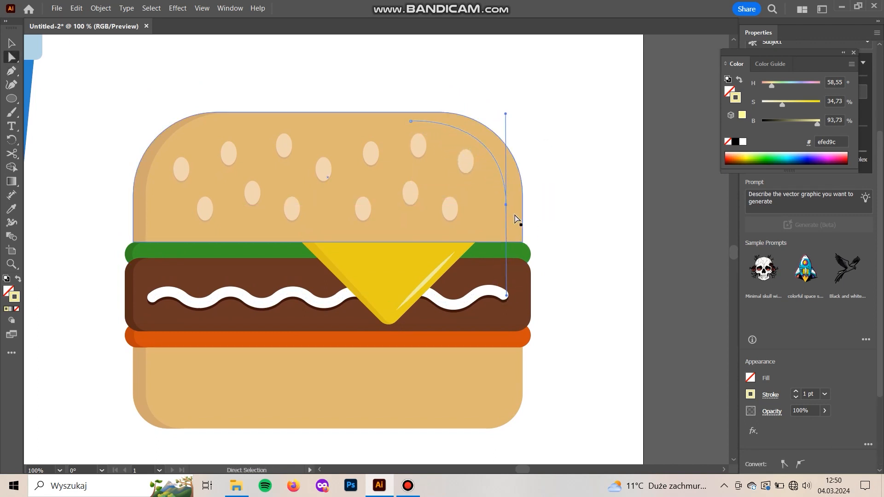
- Move the curved line slightly closer to the bun's upper-right edge and shorten its curve handle a little
{"action": "key", "text": "v"}
{"action": "left_click", "coordinate": [490, 151]}
{"action": "left_click_drag", "start_coordinate": [490, 151], "coordinate": [490, 149]}
{"action": "key", "text": "a"}
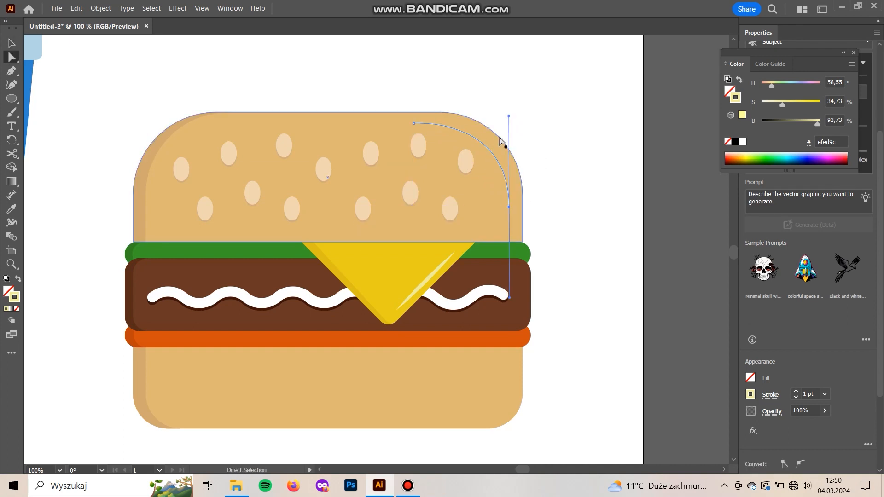
{"action": "mouse_move", "coordinate": [509, 116]}
{"action": "left_mouse_down"}
{"action": "mouse_move", "coordinate": [505, 123]}
{"action": "mouse_move", "coordinate": [503, 111]}
{"action": "mouse_move", "coordinate": [509, 118]}
{"action": "left_mouse_up"}
{"action": "key", "text": "v"}
{"action": "left_click", "coordinate": [515, 135]}
{"action": "left_click_drag", "start_coordinate": [490, 151], "coordinate": [492, 152]}
- Give the bun's curved line the elliptical width profile and a 3 pt stroke weight
{"action": "left_click", "coordinate": [764, 397]}
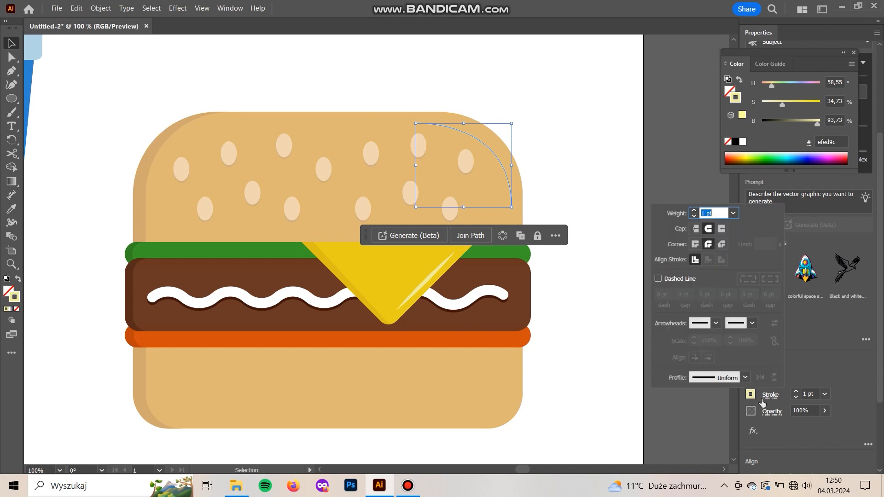
{"action": "left_click", "coordinate": [743, 378]}
{"action": "left_click", "coordinate": [719, 267]}
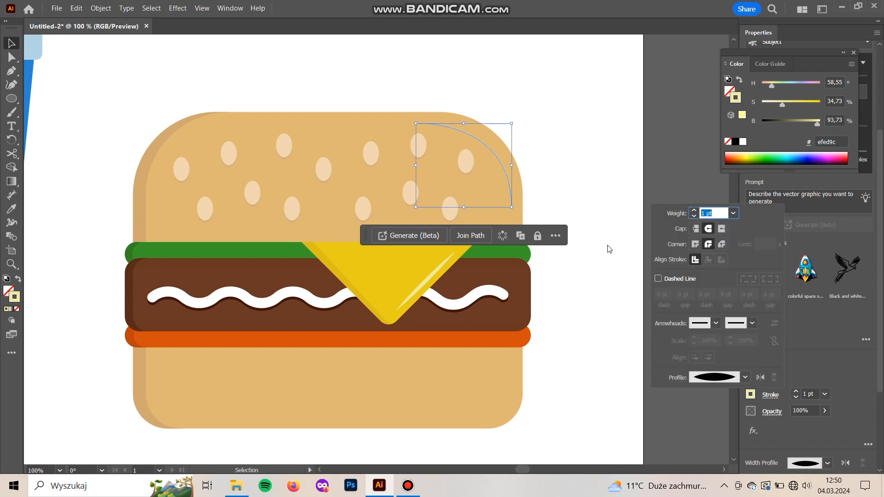
{"action": "left_click", "coordinate": [796, 391]}
{"action": "left_click", "coordinate": [795, 391]}
- Shorten the bun's highlight curve by moving its upper anchor point to the right, and adjust its handle to match the corner
{"action": "left_click", "coordinate": [581, 180]}
{"action": "left_click", "coordinate": [495, 152]}
{"action": "key", "text": "a"}
{"action": "left_click_drag", "start_coordinate": [416, 123], "coordinate": [437, 122]}
{"action": "left_click_drag", "start_coordinate": [511, 119], "coordinate": [510, 123]}
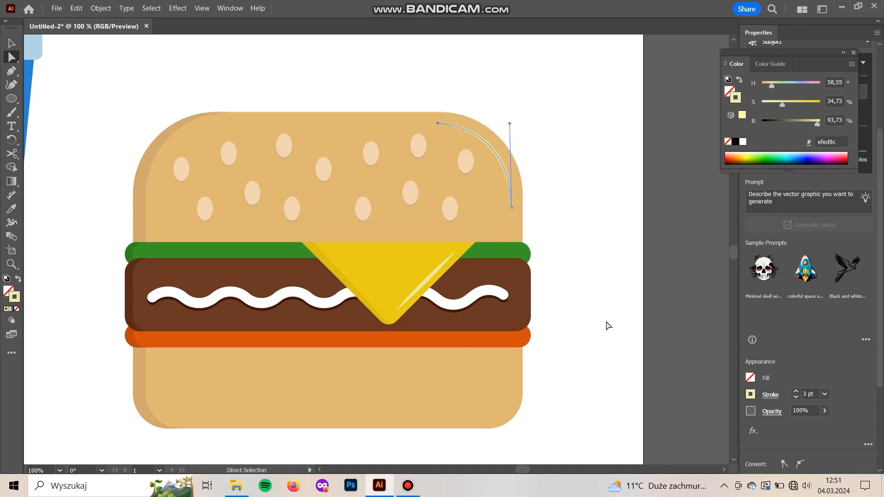
- Change the bun highlight's stroke colour to the light peach f2c891
{"action": "double_click", "coordinate": [15, 296]}
{"action": "left_click", "coordinate": [734, 278]}
{"action": "left_click_drag", "start_coordinate": [626, 160], "coordinate": [628, 156]}
{"action": "left_click", "coordinate": [741, 282]}
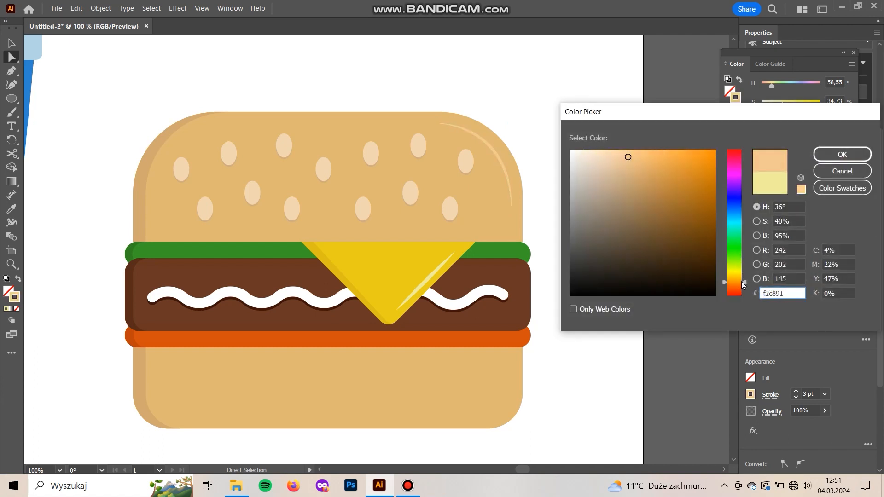
{"action": "key", "text": "Return"}
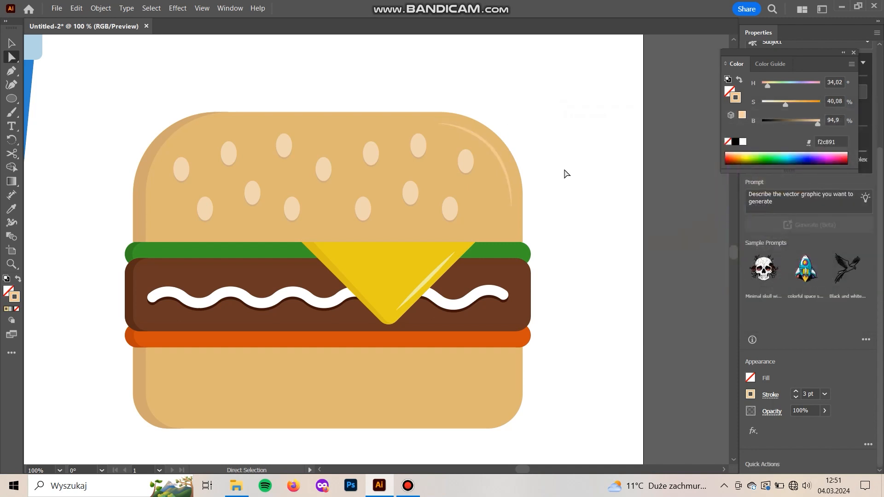
- Refine the bun highlight's shape by shifting its upper anchor point slightly right and lowering its curve handle
{"action": "key", "text": "v"}
{"action": "left_click", "coordinate": [493, 155]}
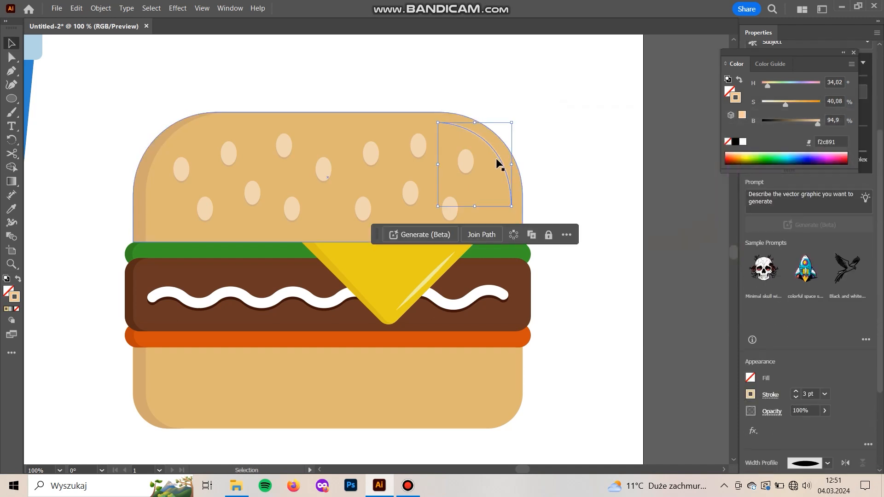
{"action": "left_click", "coordinate": [592, 167]}
{"action": "key", "text": "a"}
{"action": "left_click_drag", "start_coordinate": [440, 125], "coordinate": [444, 123]}
{"action": "left_click_drag", "start_coordinate": [512, 124], "coordinate": [513, 128]}
{"action": "left_click", "coordinate": [612, 197]}
{"action": "left_click_drag", "start_coordinate": [619, 283], "coordinate": [709, 298]}
- Select all parts of the burger and group them into one object
{"action": "key", "text": "v"}
{"action": "key", "text": "ctrl+minus"}
{"action": "key", "text": "ctrl+minus"}
{"action": "left_click_drag", "start_coordinate": [575, 356], "coordinate": [296, 171]}
{"action": "left_click_drag", "start_coordinate": [327, 174], "coordinate": [437, 194]}
{"action": "key", "text": "ctrl+g"}
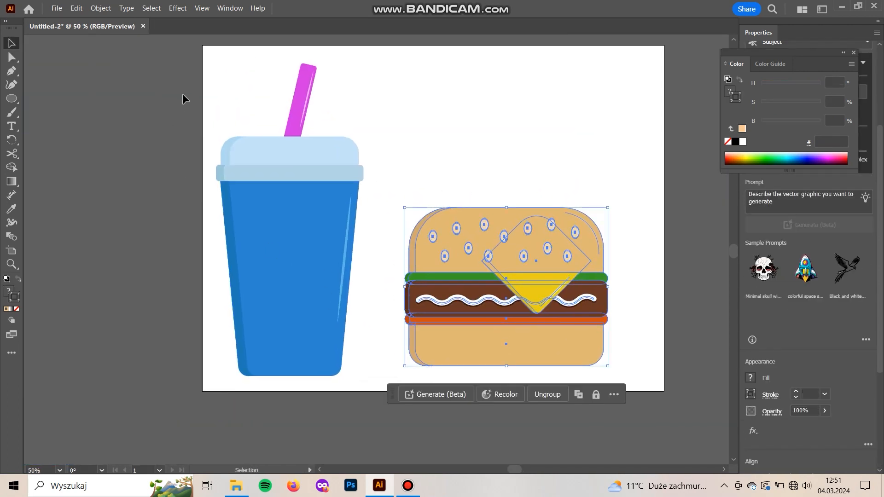
- Move the cup up against the burger, and scale the burger down slightly so it overlaps the cup's lower right part
{"action": "left_click", "coordinate": [330, 304]}
{"action": "left_click_drag", "start_coordinate": [330, 303], "coordinate": [387, 291]}
{"action": "left_click_drag", "start_coordinate": [618, 368], "coordinate": [441, 214]}
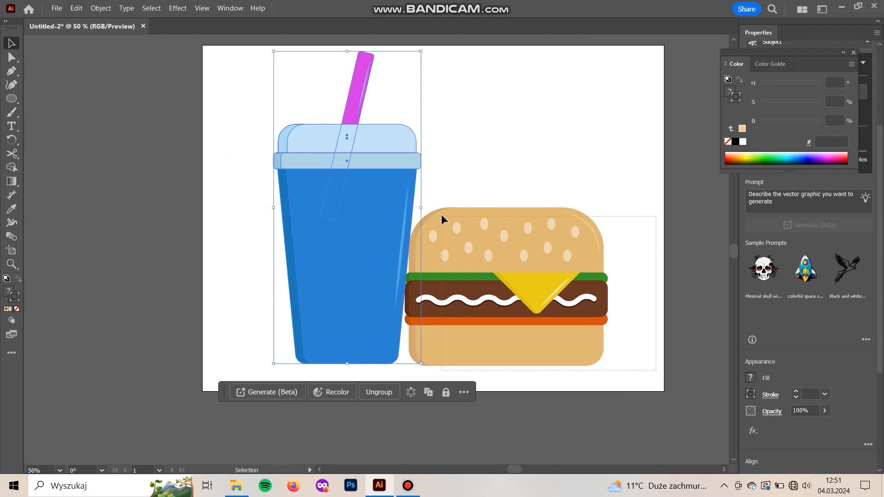
{"action": "left_click_drag", "start_coordinate": [501, 266], "coordinate": [468, 264]}
{"action": "left_click_drag", "start_coordinate": [575, 205], "coordinate": [566, 212]}
{"action": "left_click_drag", "start_coordinate": [522, 284], "coordinate": [491, 286]}
- Line up the bottom edges of the cup and burger, and shift the pair right towards the artboard's centre
{"action": "left_click_drag", "start_coordinate": [616, 384], "coordinate": [226, 159]}
{"action": "scroll", "coordinate": [810, 276], "scroll_direction": "down", "scroll_amount": 3}
{"action": "left_click", "coordinate": [649, 270]}
{"action": "left_click_drag", "start_coordinate": [593, 298], "coordinate": [594, 303]}
{"action": "left_click_drag", "start_coordinate": [598, 369], "coordinate": [253, 128]}
{"action": "left_click_drag", "start_coordinate": [395, 275], "coordinate": [419, 275]}
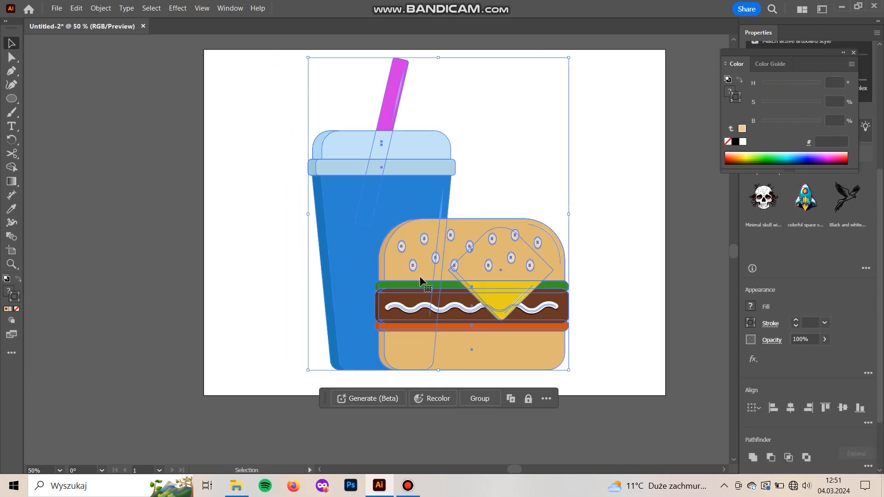
- Draw a flat horizontal ellipse about 646 px wide and 56 px high across the base of the cup and burger
{"action": "left_click", "coordinate": [621, 282]}
{"action": "left_click_drag", "start_coordinate": [621, 280], "coordinate": [598, 278]}
{"action": "left_click", "coordinate": [11, 99]}
{"action": "left_click_drag", "start_coordinate": [634, 406], "coordinate": [559, 380]}
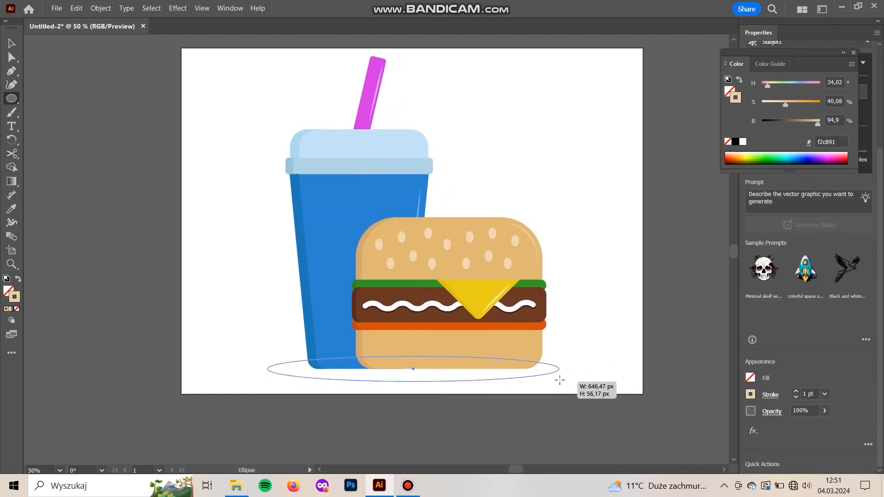
- Fill the base ellipse with the grey afaeae, without a stroke, and send it behind the cup and burger as a ground shadow
{"action": "left_click", "coordinate": [20, 281]}
{"action": "double_click", "coordinate": [8, 292]}
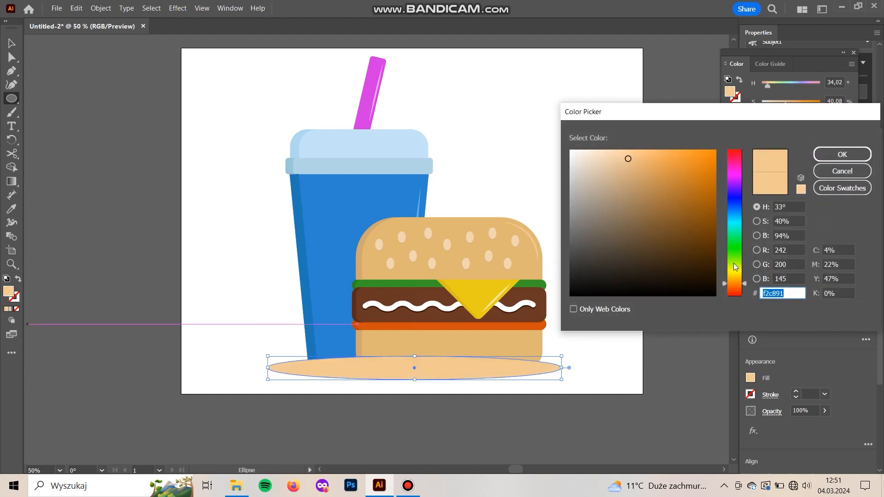
{"action": "mouse_move", "coordinate": [628, 225]}
{"action": "left_mouse_down"}
{"action": "mouse_move", "coordinate": [572, 258]}
{"action": "mouse_move", "coordinate": [571, 195]}
{"action": "left_mouse_up"}
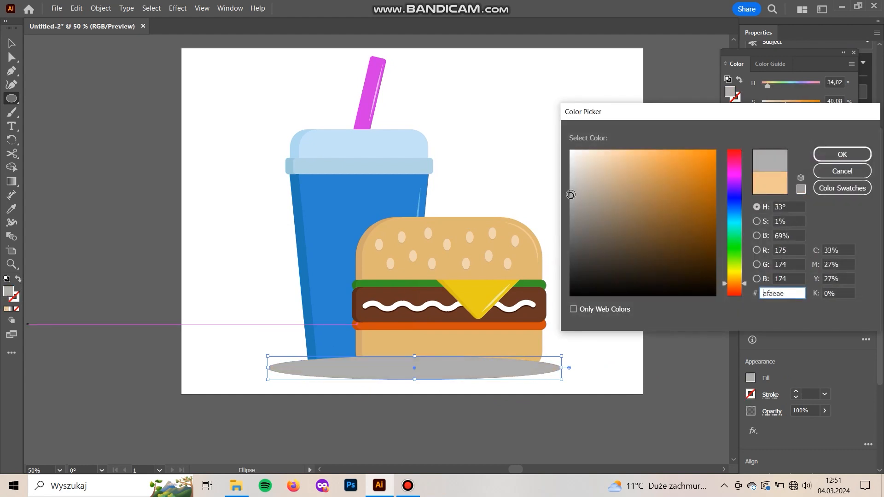
{"action": "left_click", "coordinate": [831, 159]}
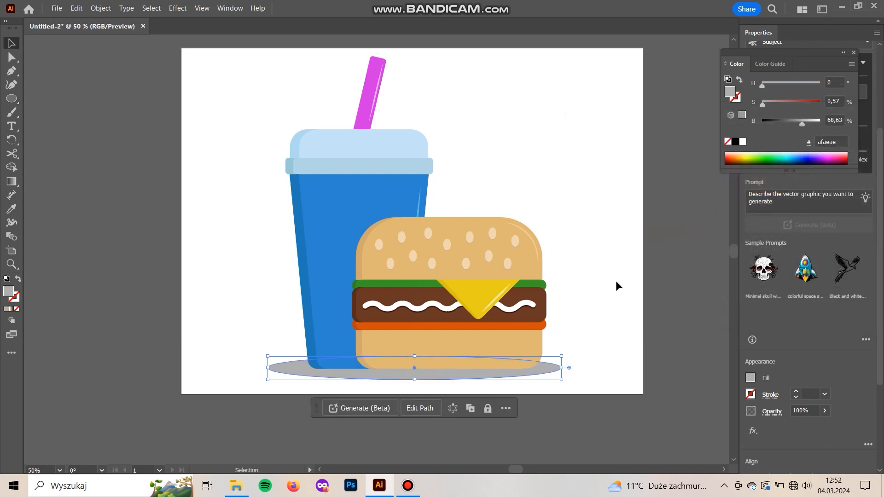
- Nudge the ground shadow slightly down and change its fill to the light blue-grey ced7db
{"action": "left_click", "coordinate": [655, 288]}
{"action": "left_click_drag", "start_coordinate": [510, 381], "coordinate": [511, 382]}
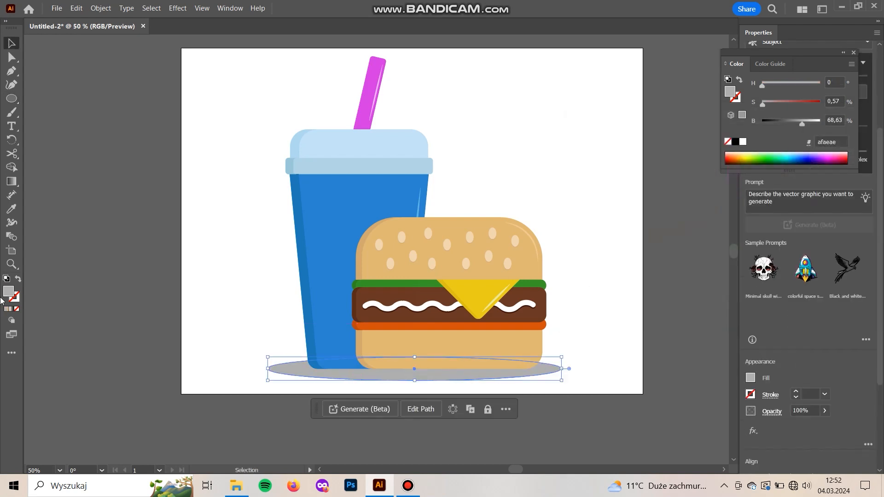
{"action": "double_click", "coordinate": [8, 294]}
{"action": "left_click_drag", "start_coordinate": [736, 213], "coordinate": [737, 215]}
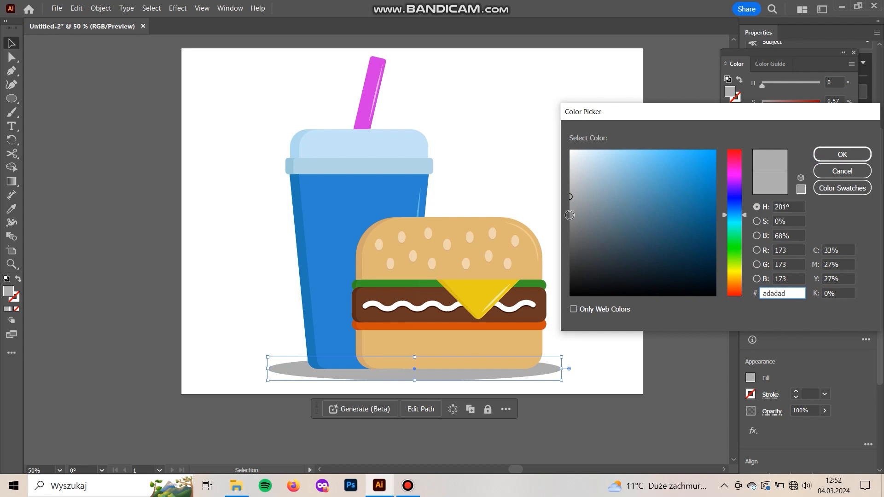
{"action": "left_click_drag", "start_coordinate": [593, 233], "coordinate": [582, 176]}
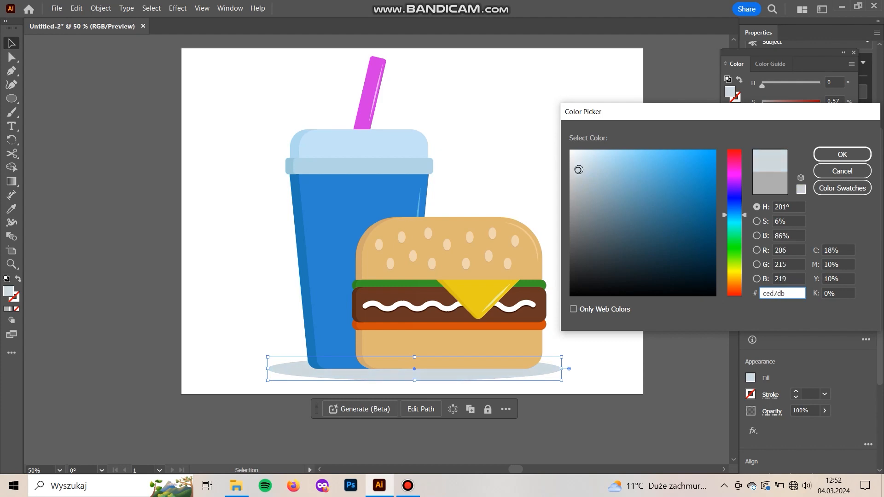
{"action": "left_click", "coordinate": [841, 155]}
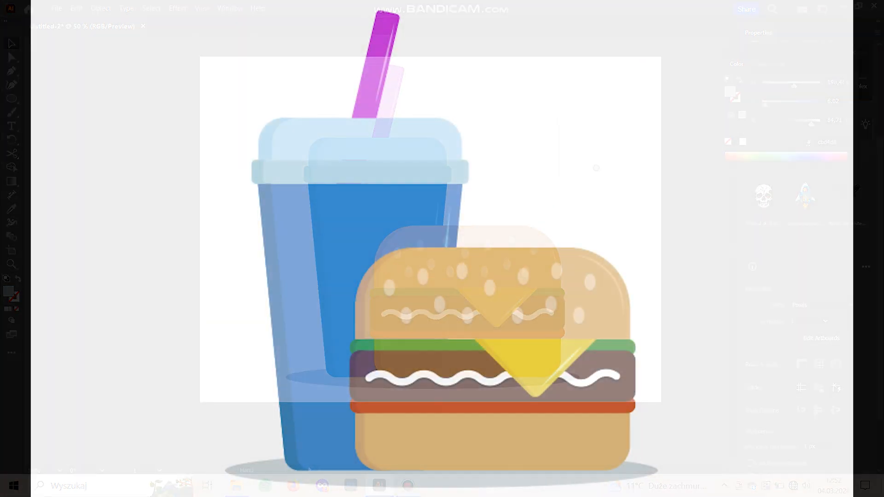